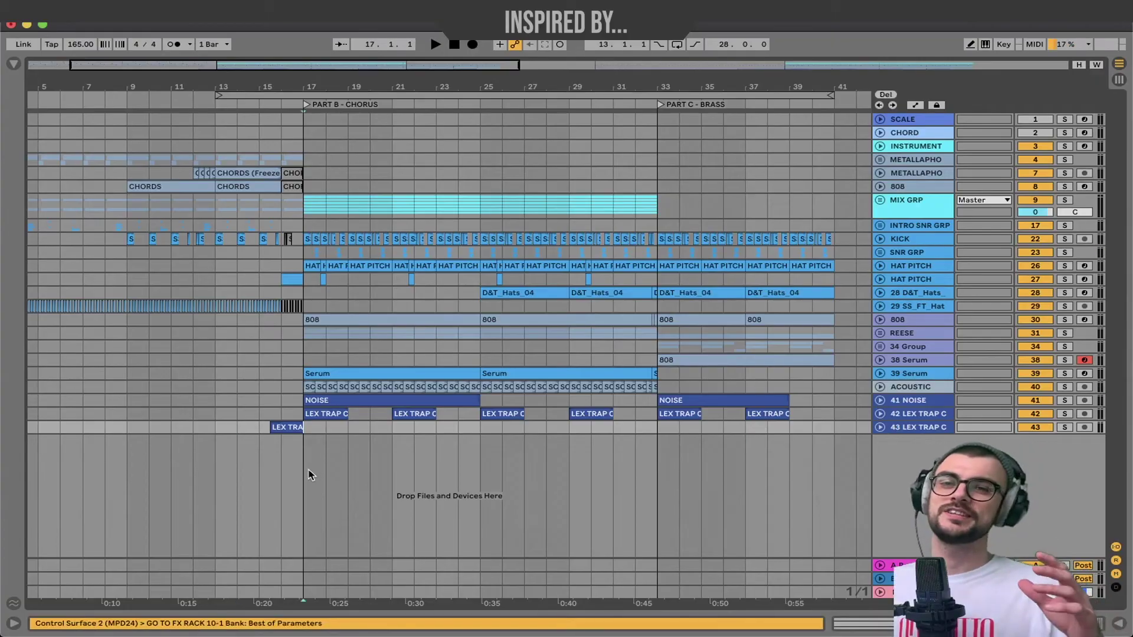
- Bring up the MIX GRP chain (EQ Eight, ValhallaPlate, sidechained compressor) at bar 13
click(311, 475)
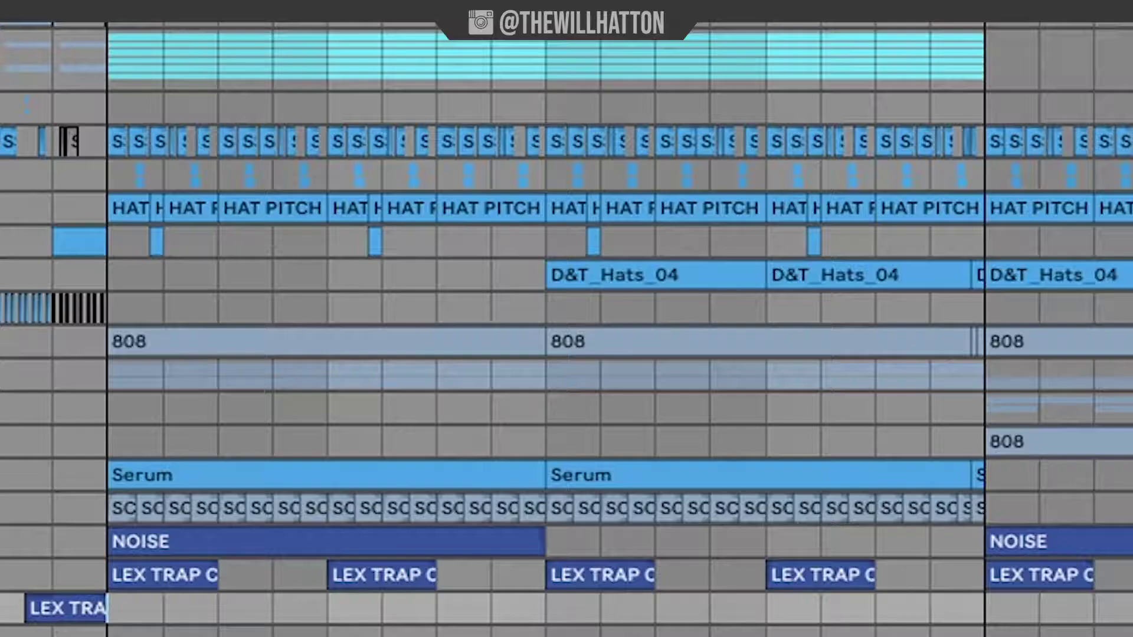
scroll(374, 412, left, 4)
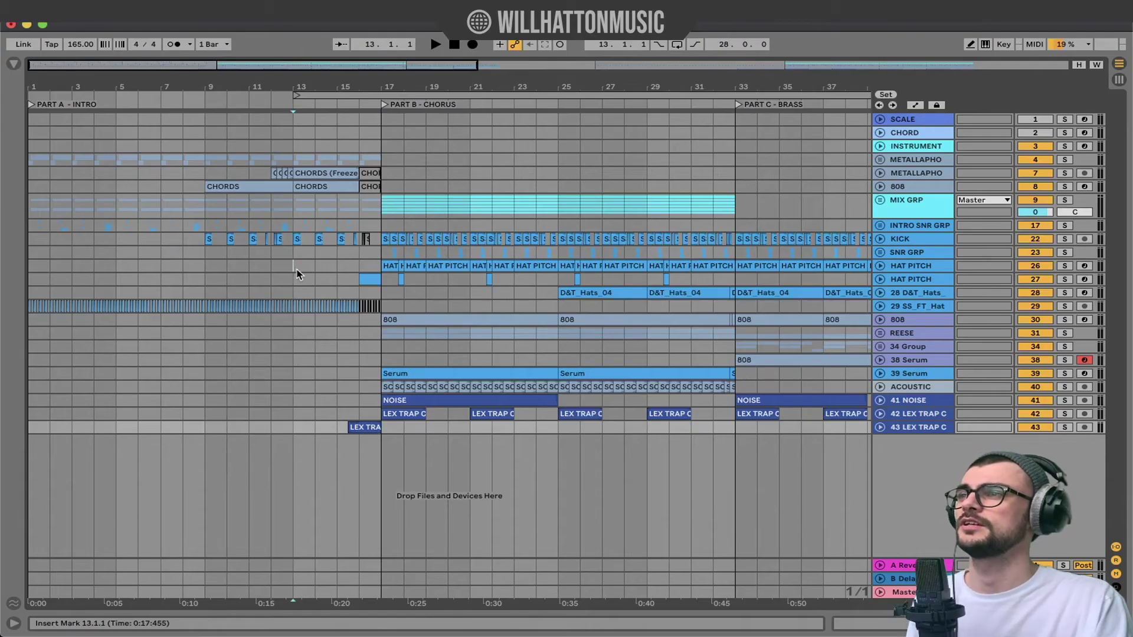
double_click(293, 207)
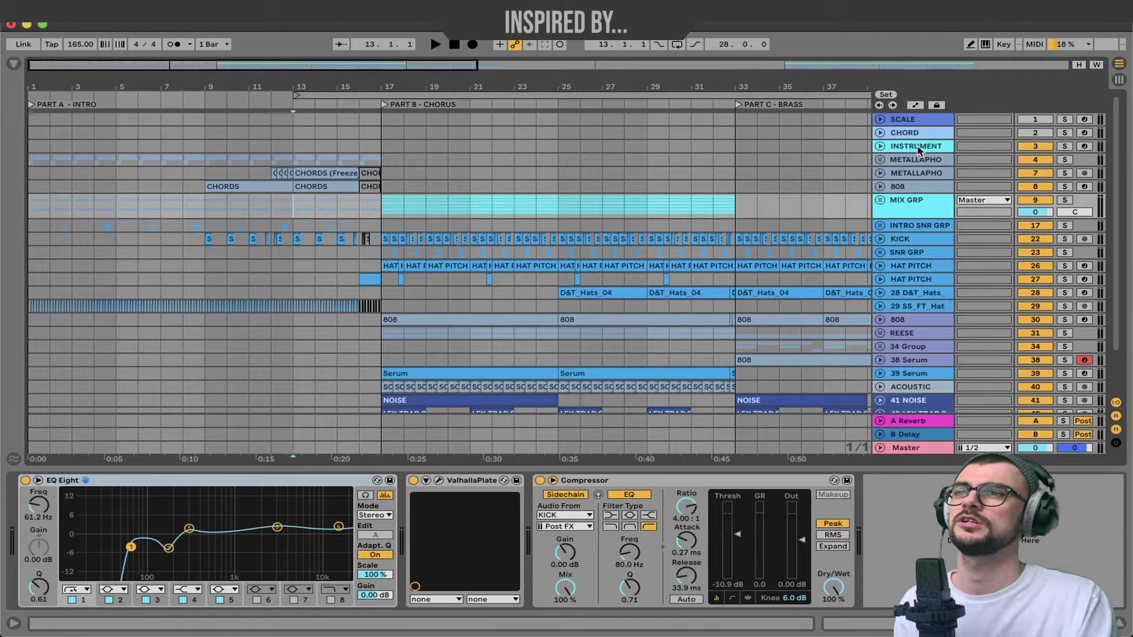
- Check the device chains on the INSTRUMENT, CHORD and SCALE tracks, ending on INSTRUMENT
click(917, 147)
click(934, 133)
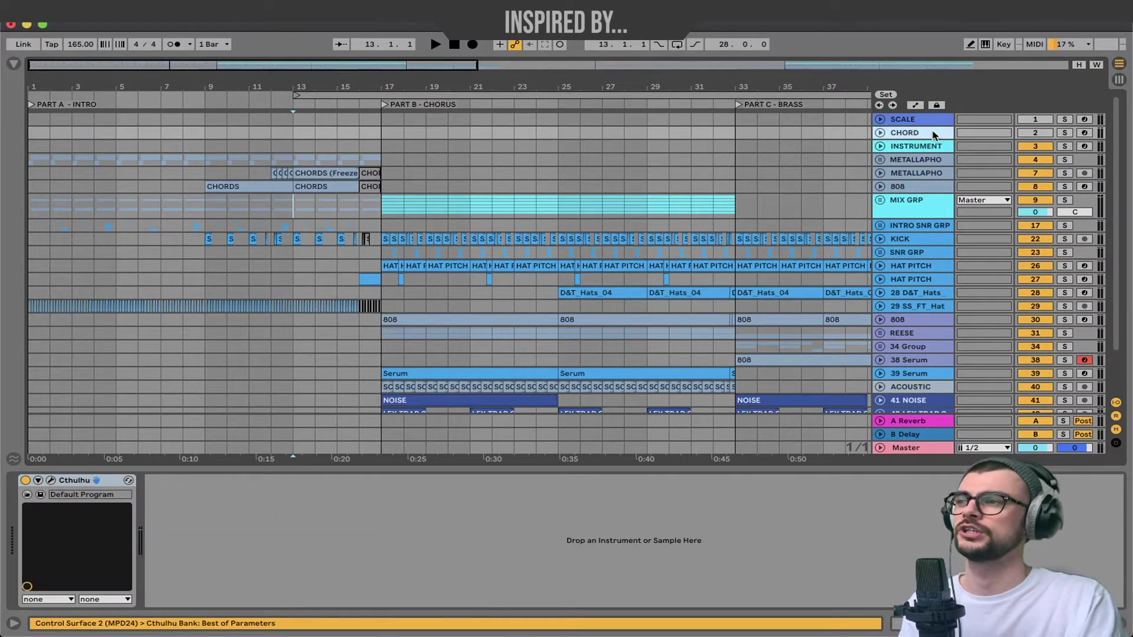
click(919, 122)
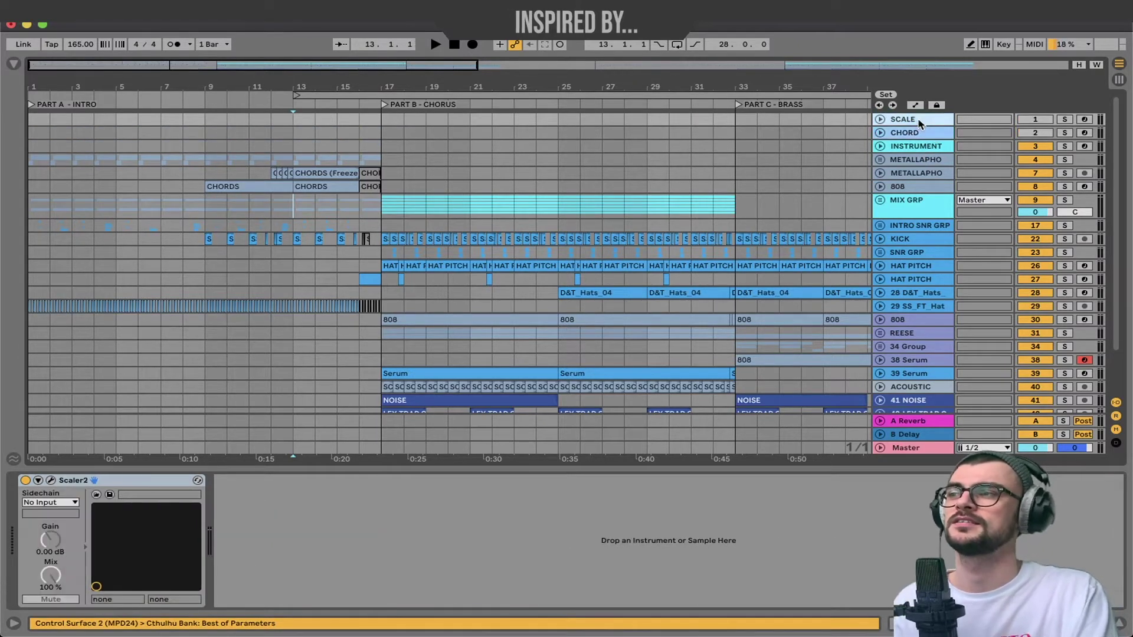
click(911, 148)
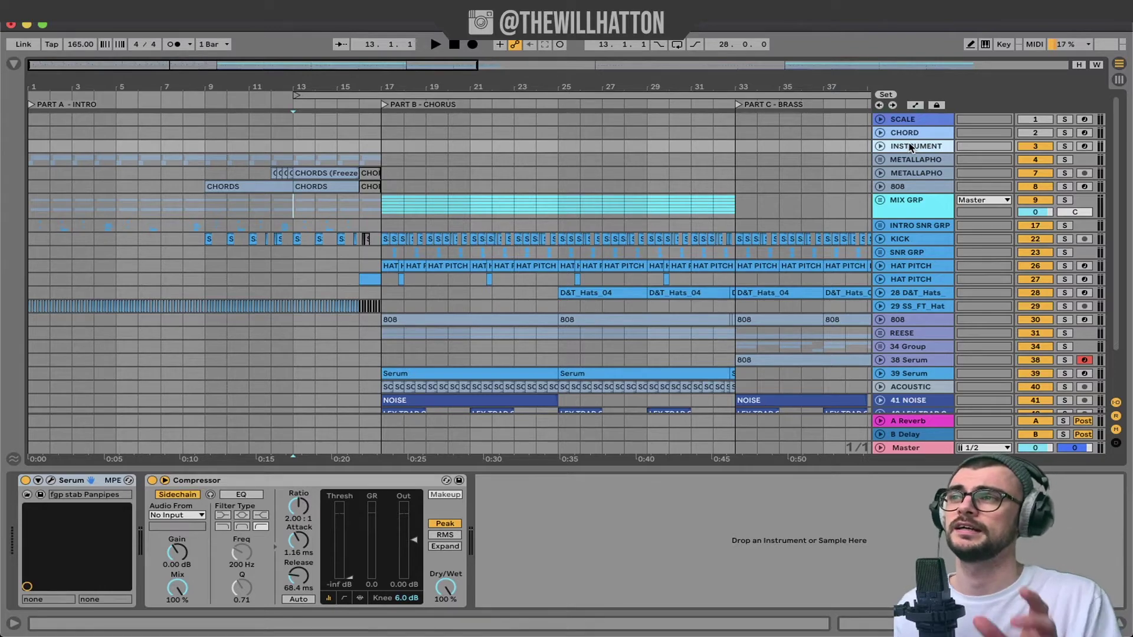
- Select the bar 13 CHORDS clip and MIX GRP, then play from bar 13
click(298, 183)
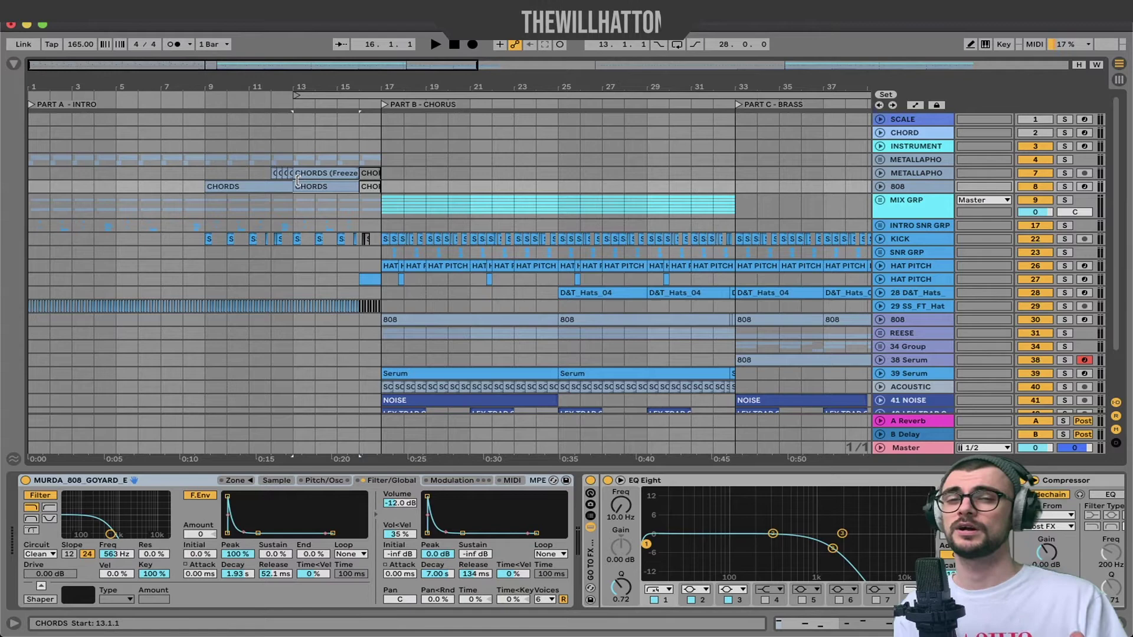
click(297, 210)
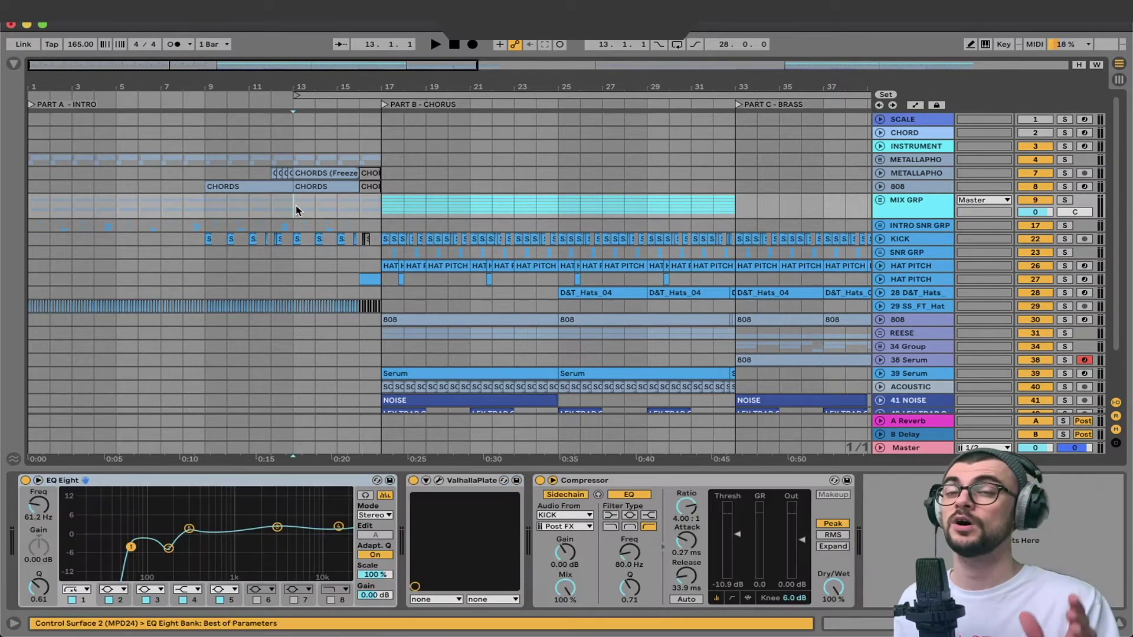
key(space)
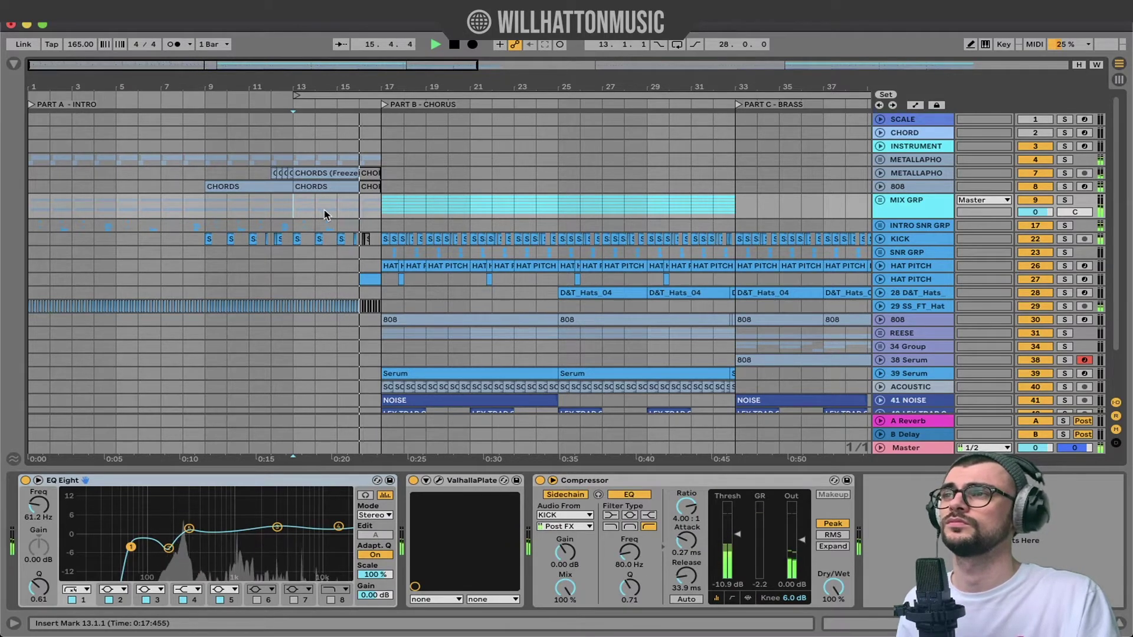
- Stop, then play the chorus from bar 17 with the 808 track's devices shown
key(space)
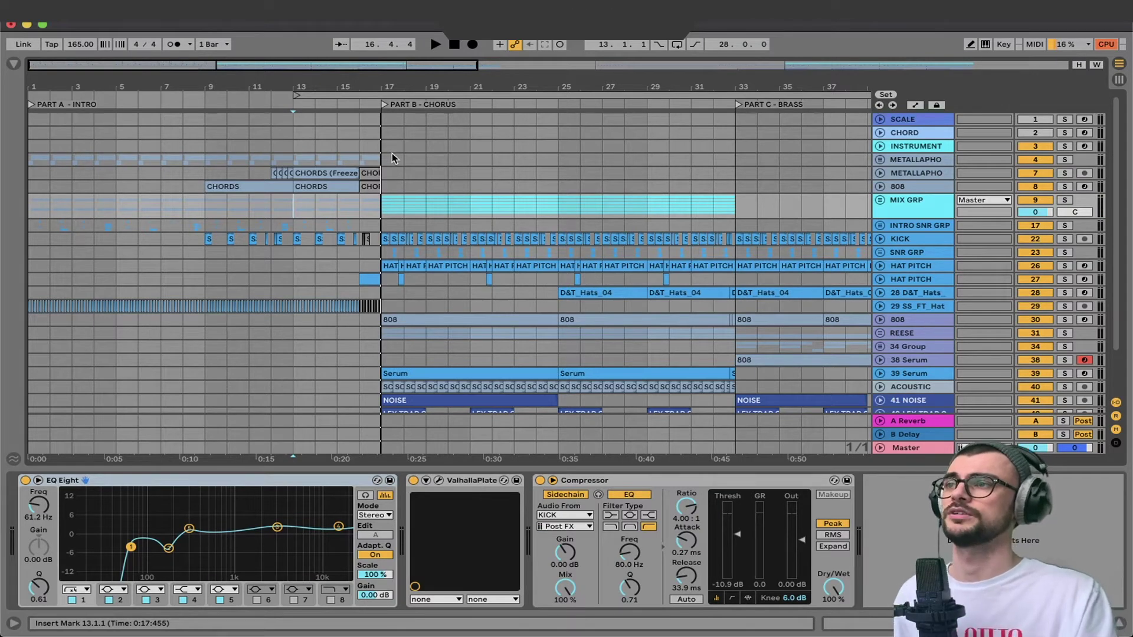
scroll(388, 171, down, 1)
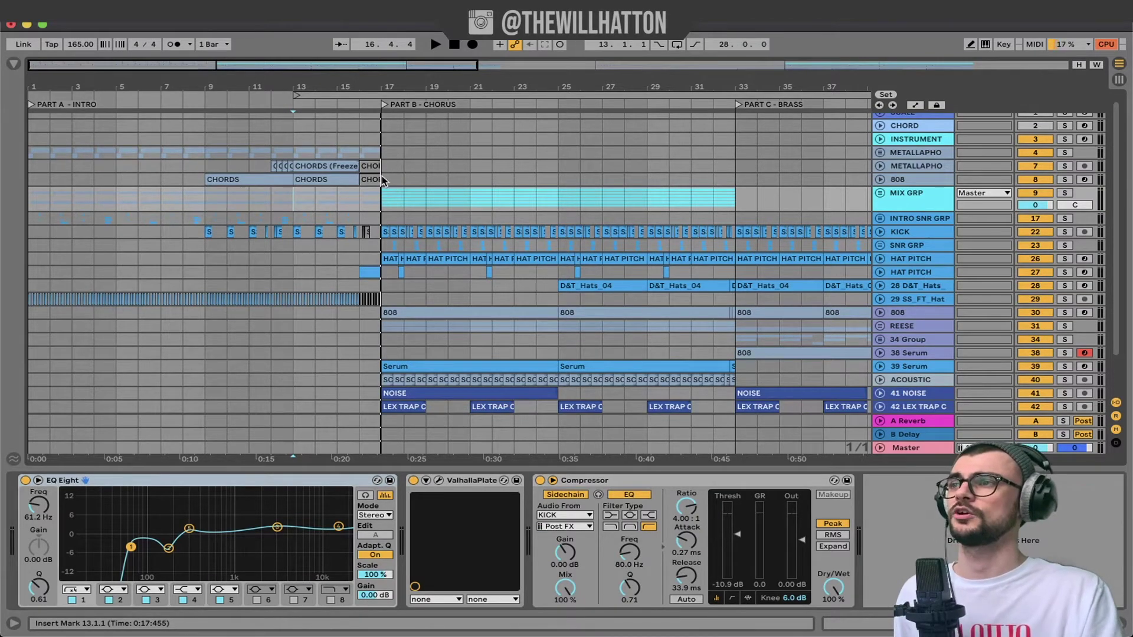
click(387, 172)
key(space)
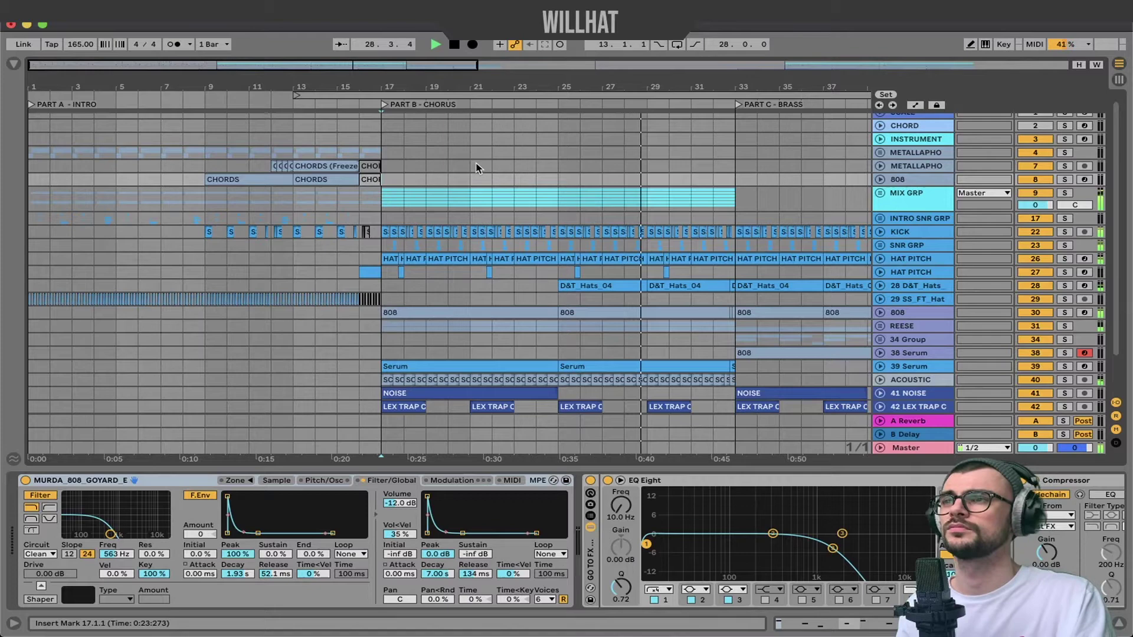
key(space)
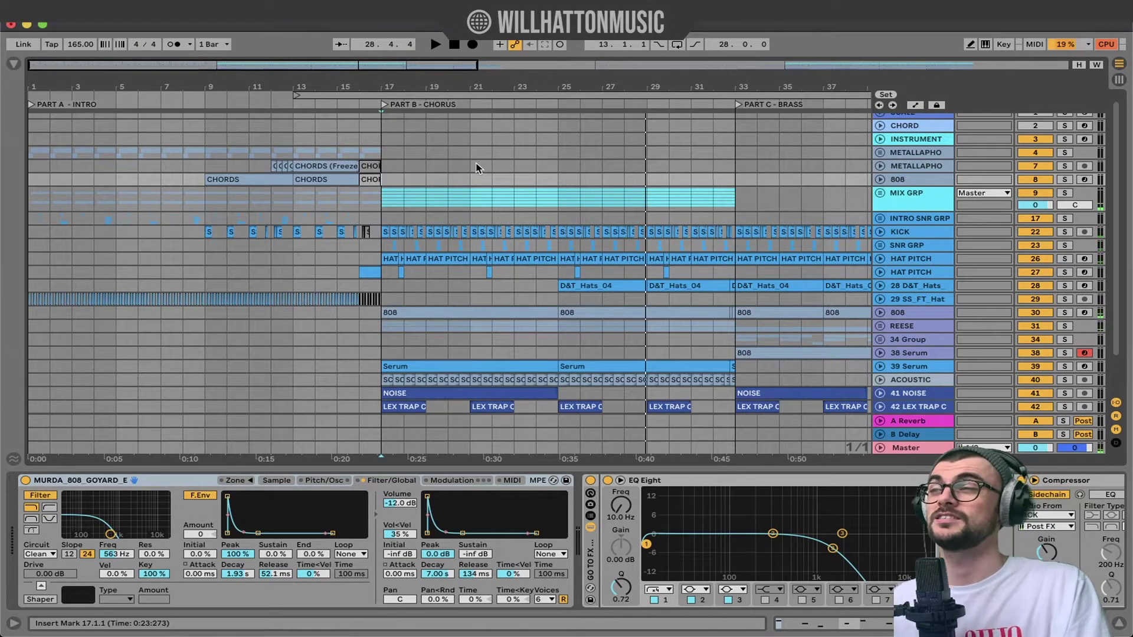
- Play the chorus from bar 17 again with the MIX GRP effect chain shown
click(904, 201)
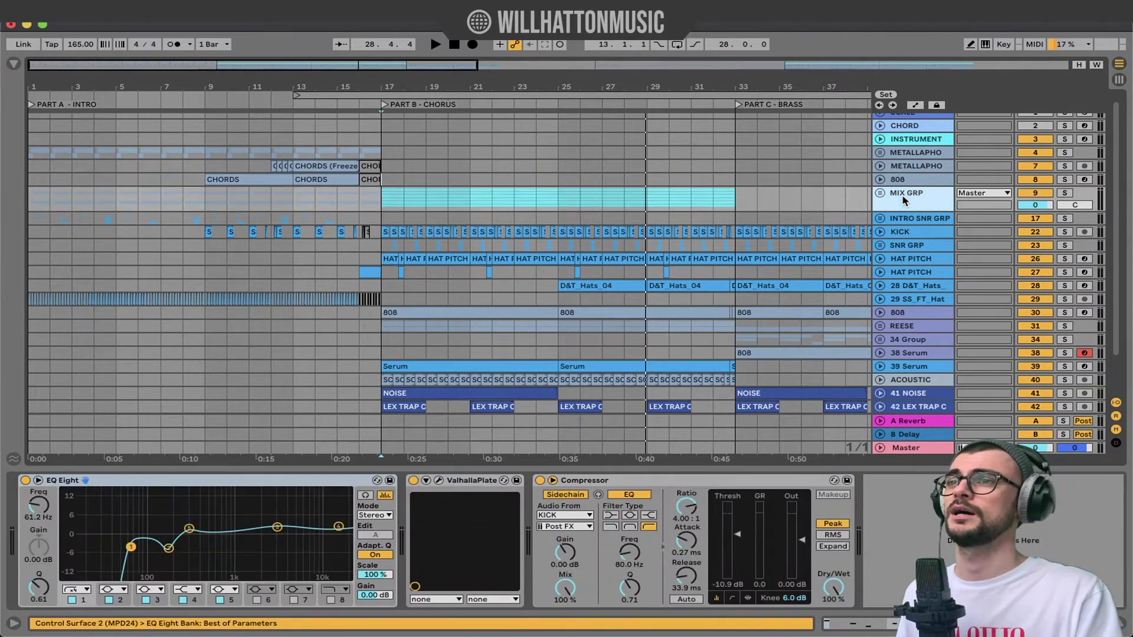
click(381, 194)
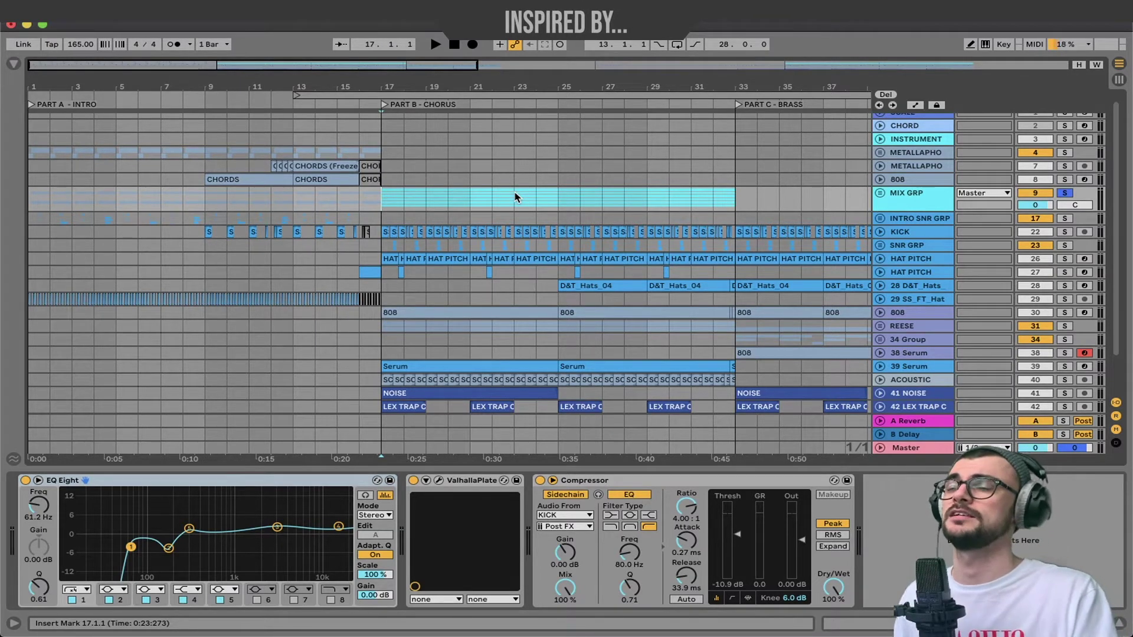
key(space)
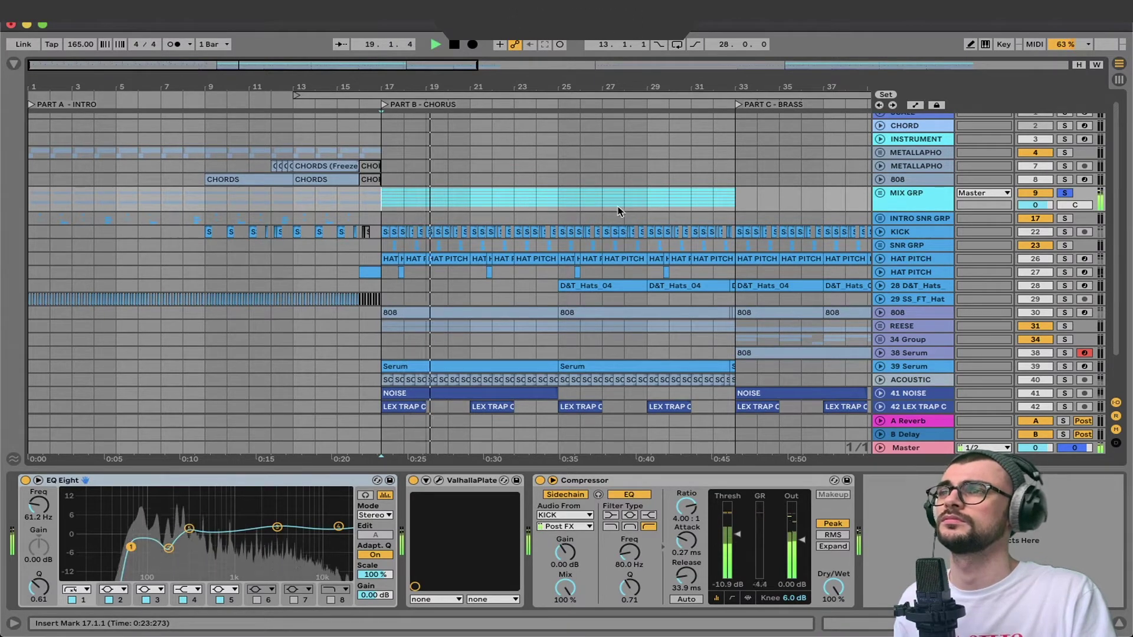
key(space)
click(879, 193)
- Unfold MIX GRP and ROLL CHRDS and open the first CHORDS clip's notes
click(905, 249)
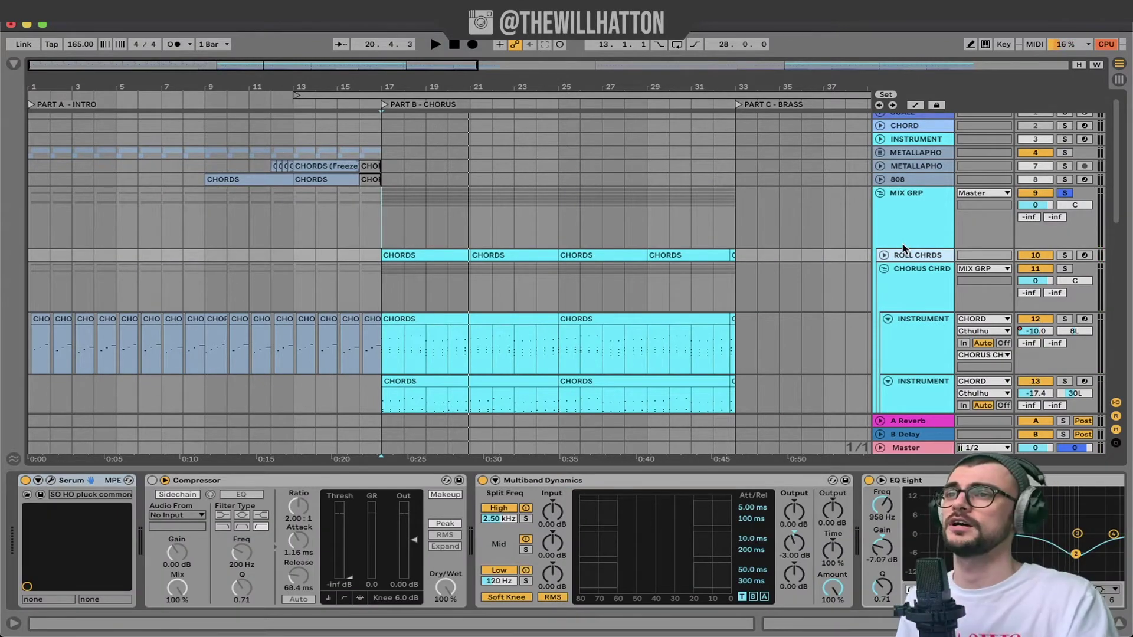
click(884, 255)
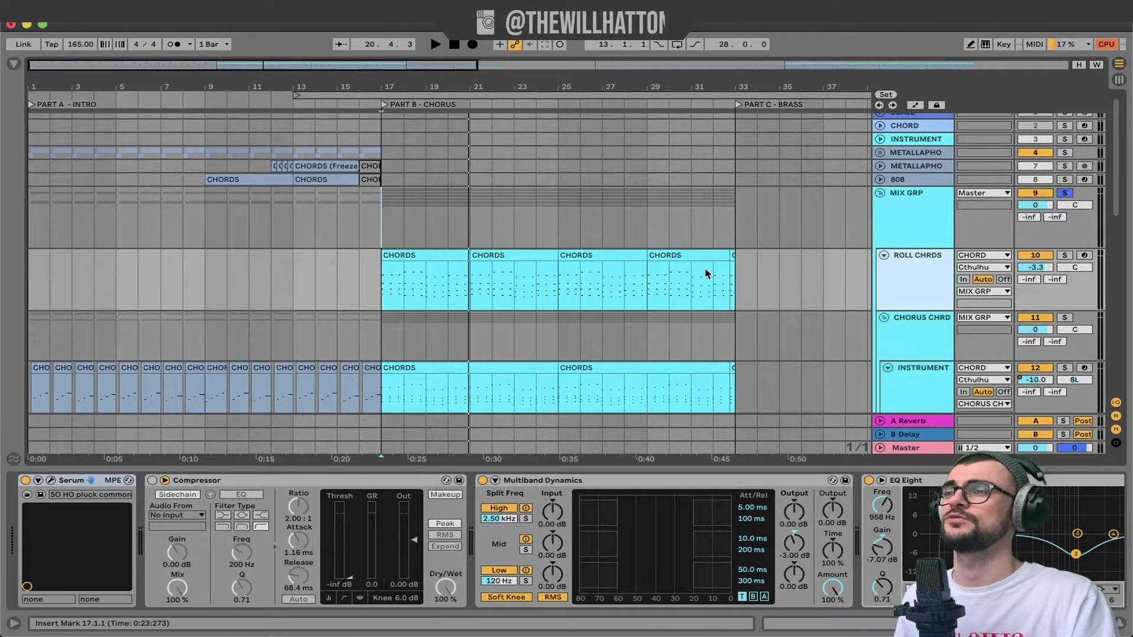
click(427, 257)
double_click(427, 257)
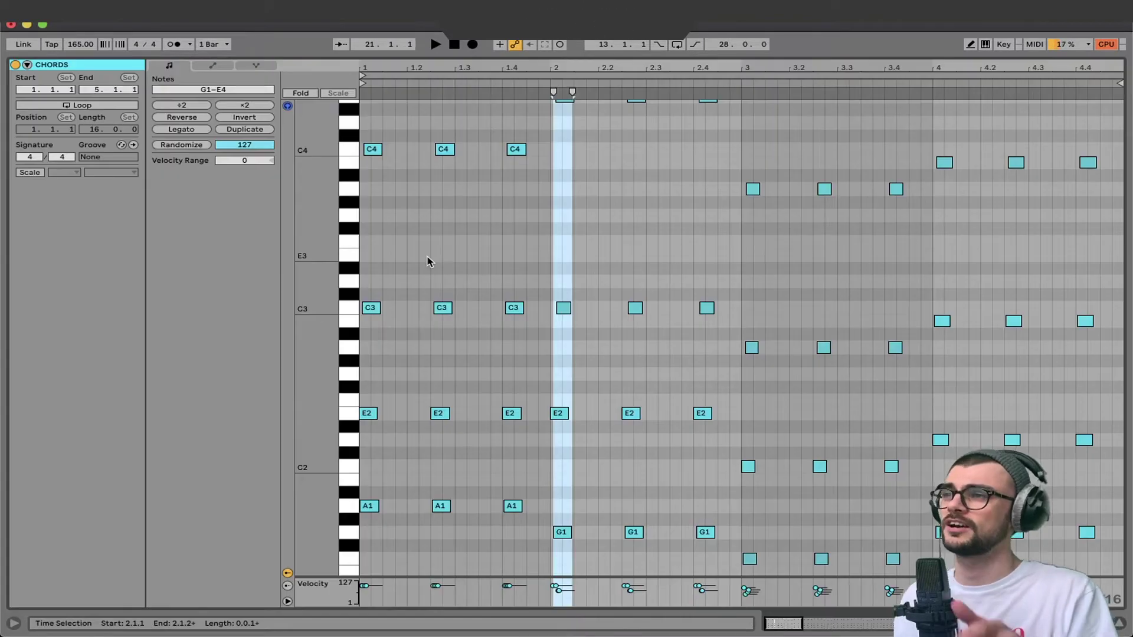
- Play the rolled A1-E2-C3-C4 chords, then return to the ROLL CHRDS device chain
scroll(427, 262, up, 5)
scroll(413, 269, up, 5)
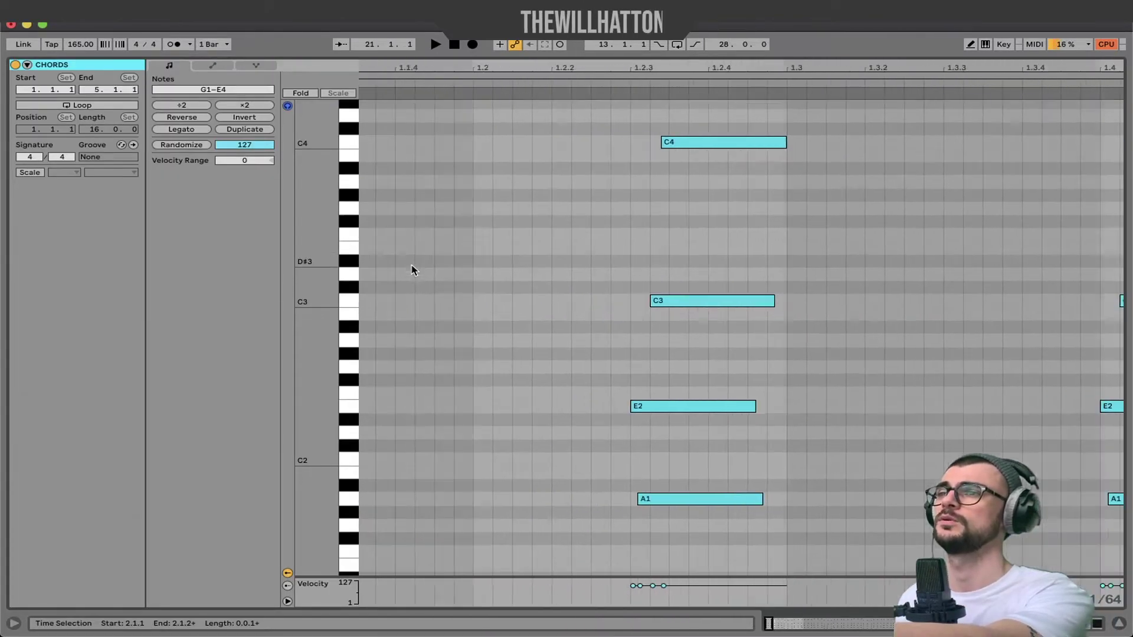
scroll(413, 270, left, 5)
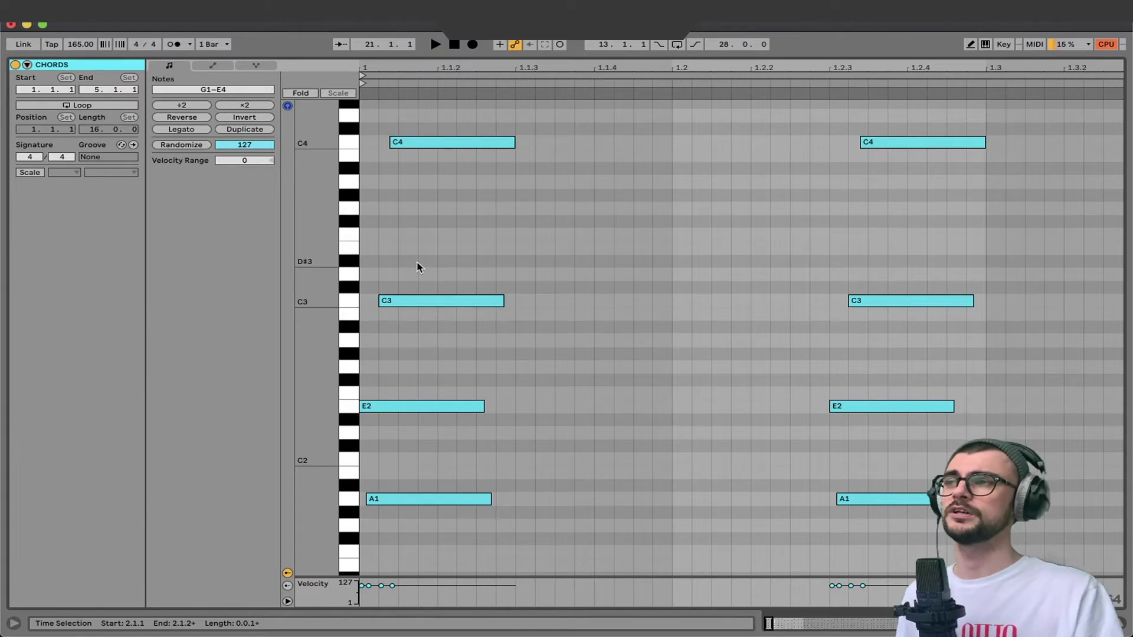
key(space)
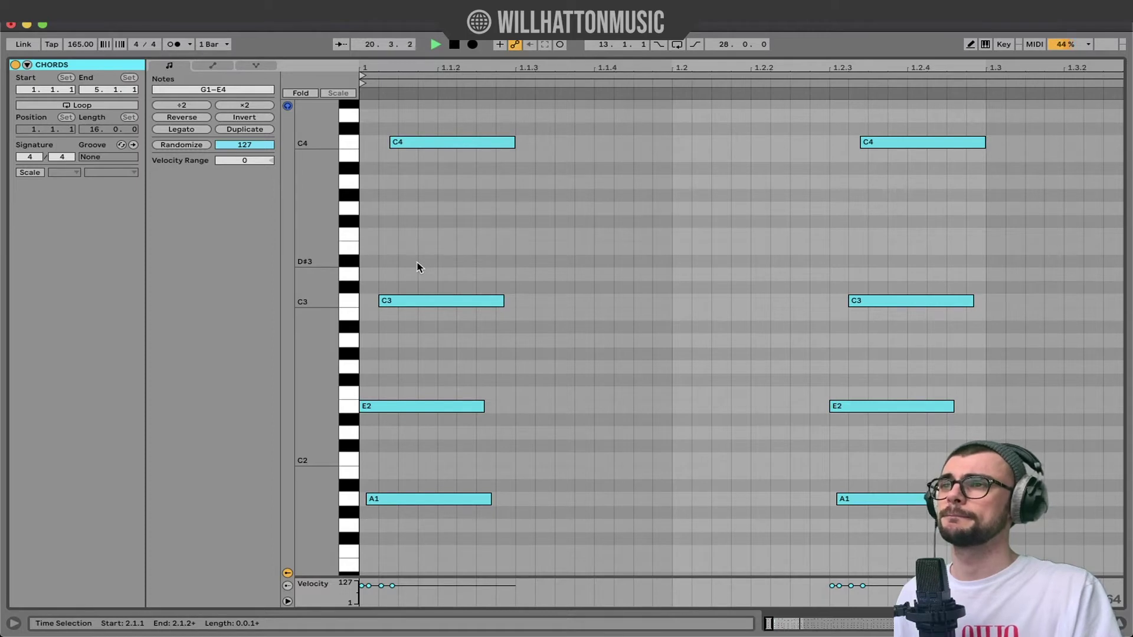
key(space)
key(shift+Tab)
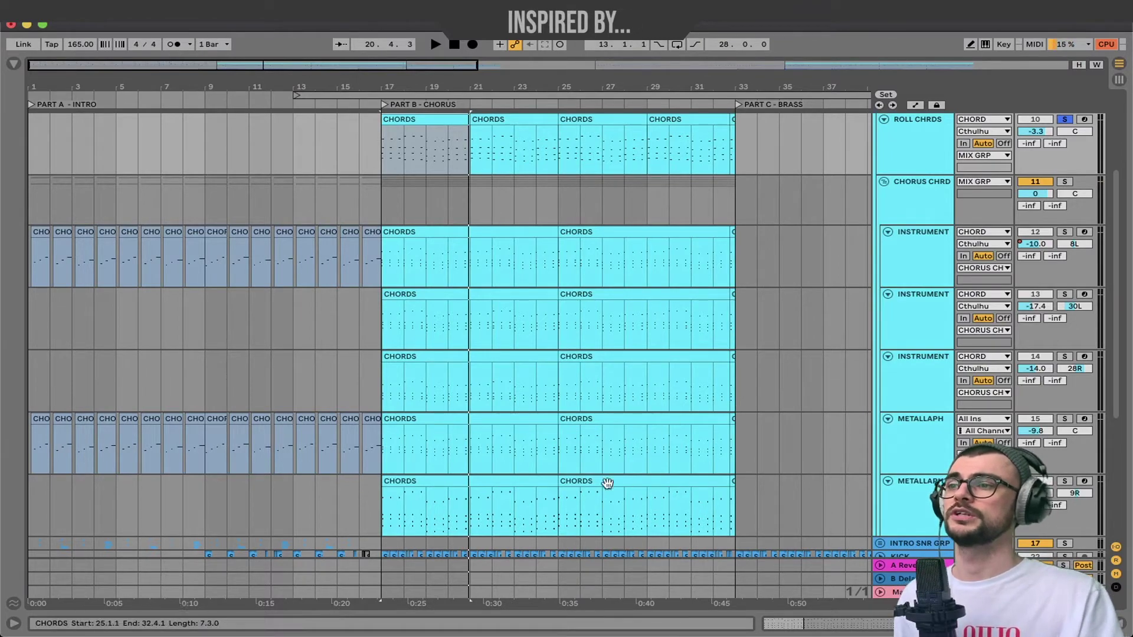
key(shift+Tab)
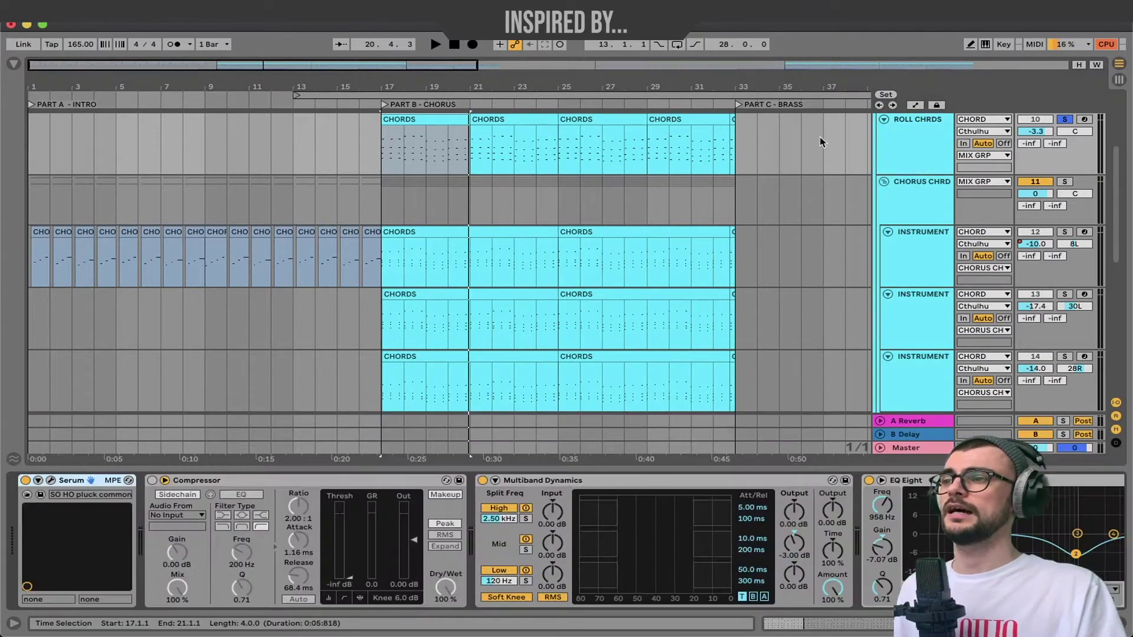
- Open the ROLL CHRDS Serum editor and play the pluck patch
click(51, 480)
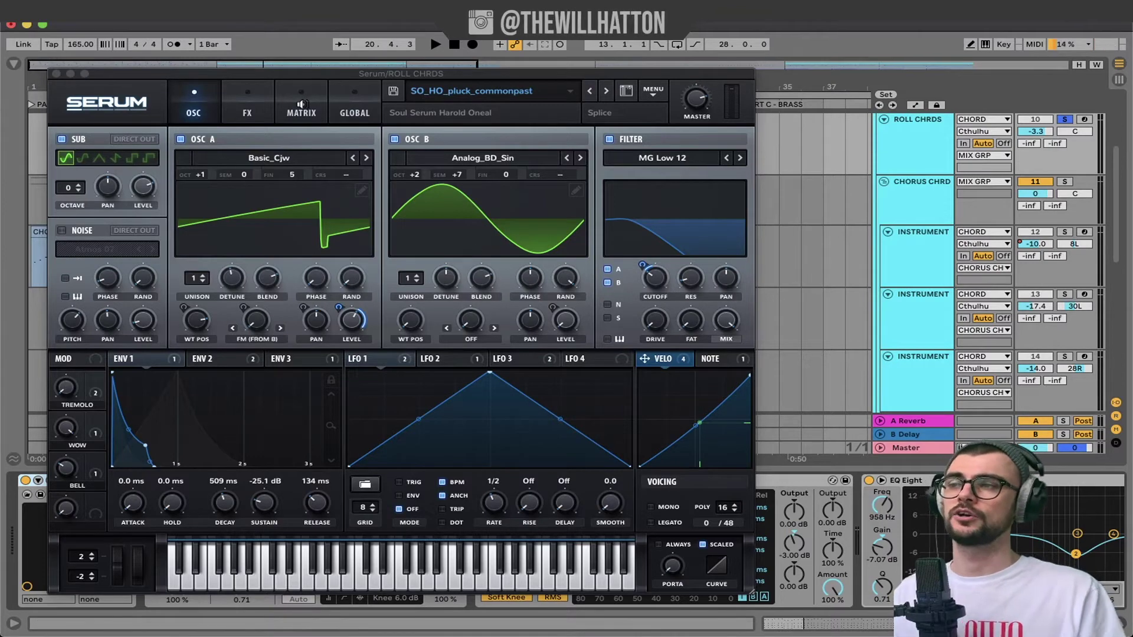
click(317, 298)
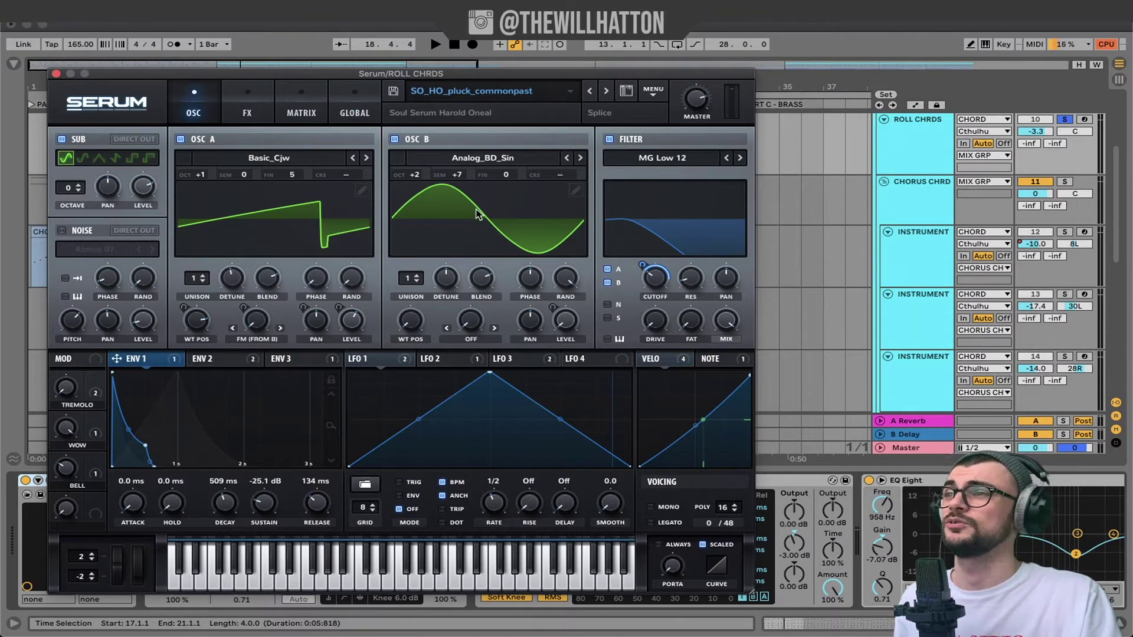
key(space)
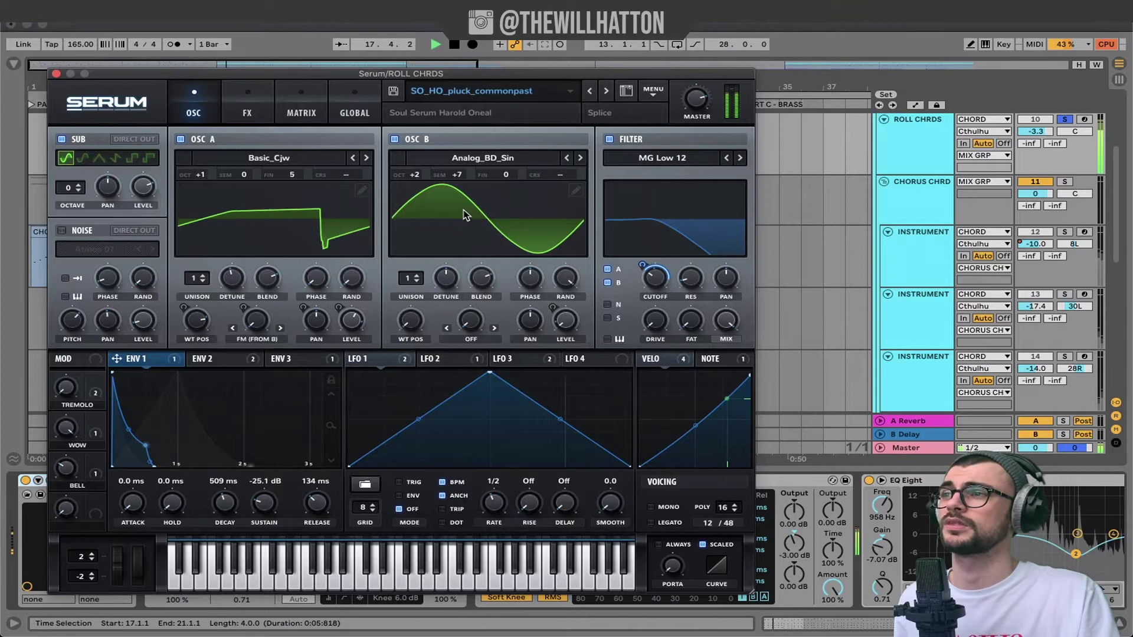
key(space)
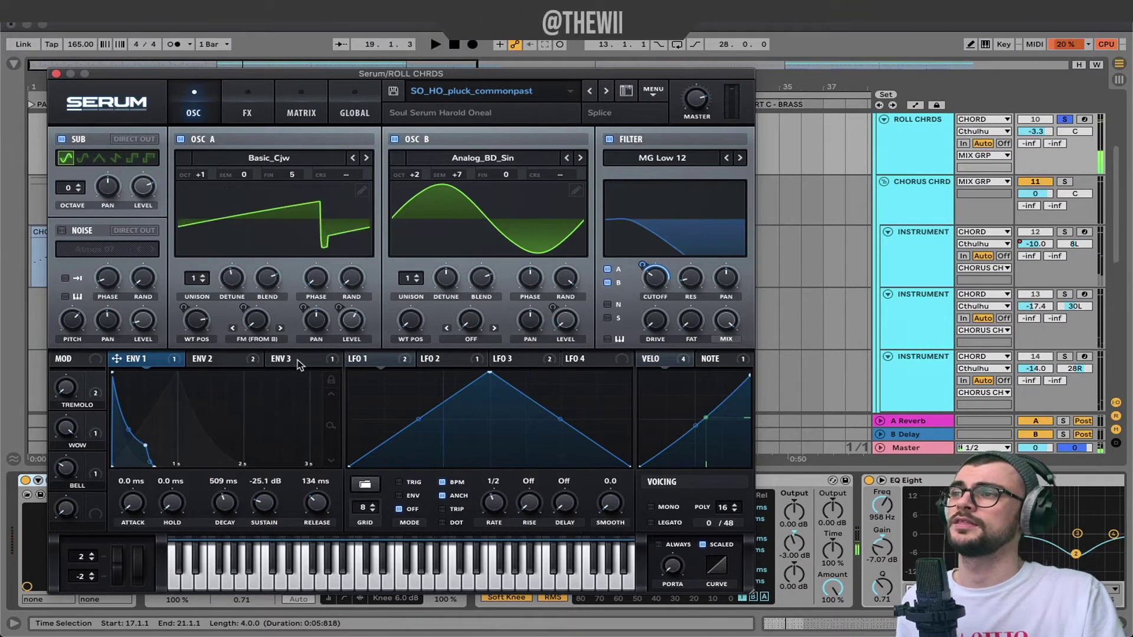
- Review the ENV 2 and ENV 1 envelopes, the Cutoff knob options, and the FX page
click(218, 361)
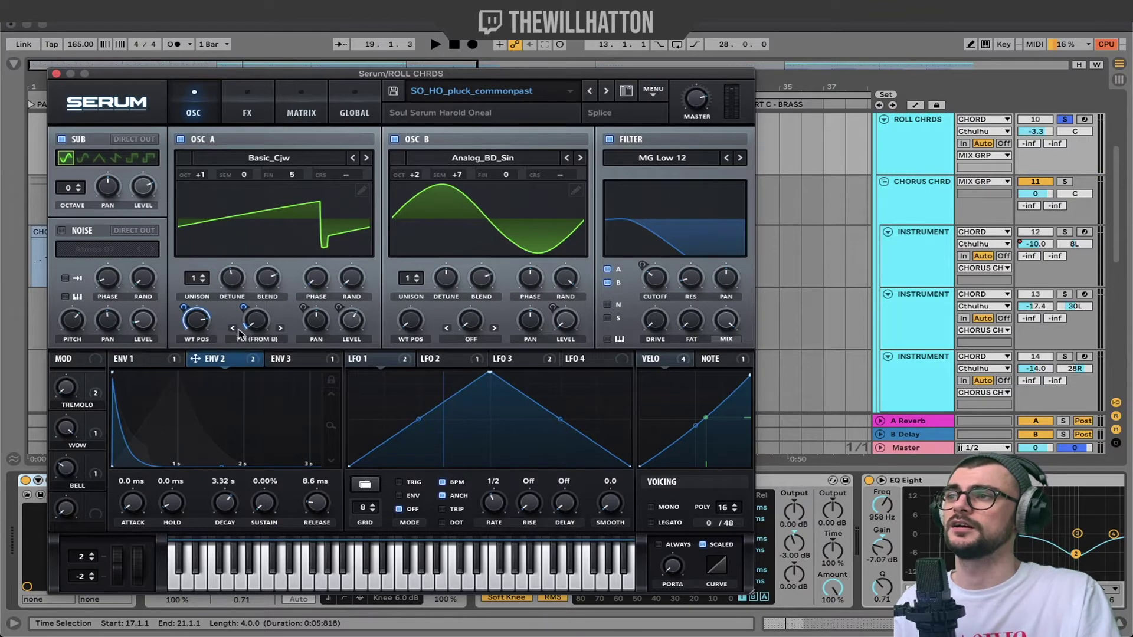
click(137, 359)
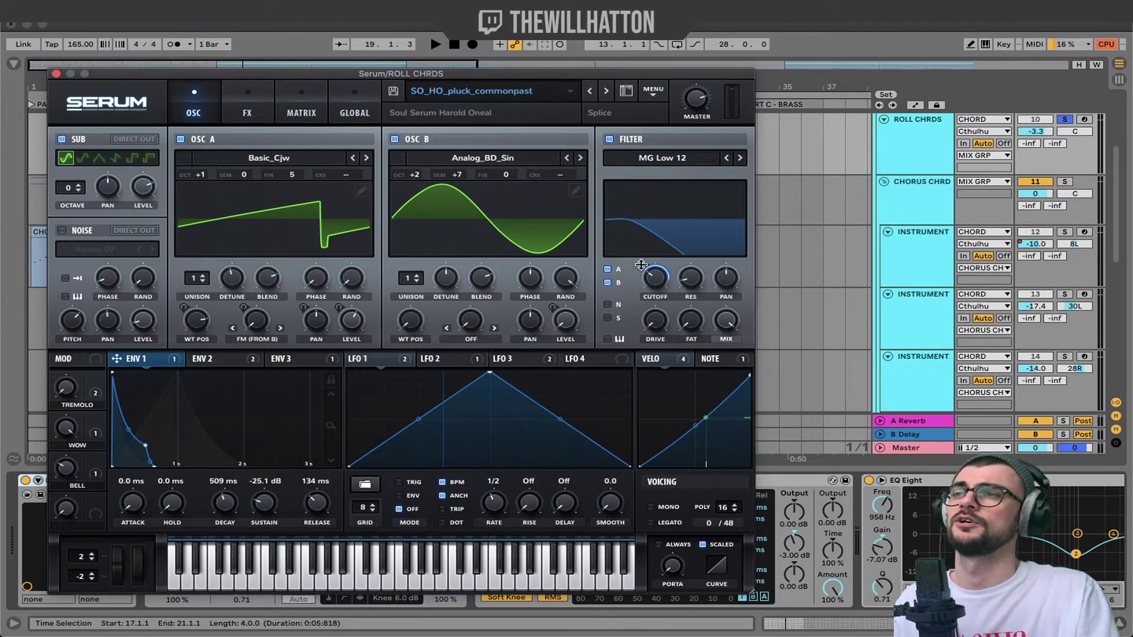
right_click(648, 275)
click(248, 107)
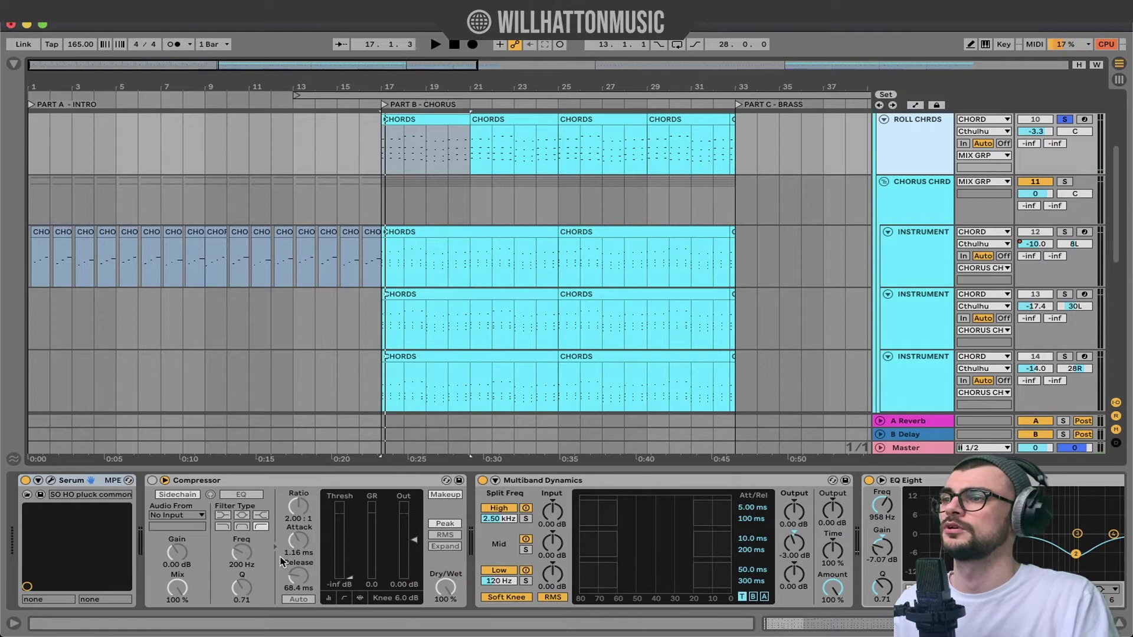
- Delete the ROLL CHRDS Compressor, close Haas, and show the INSTRUMENT track's Serum chain
click(324, 481)
key(Delete)
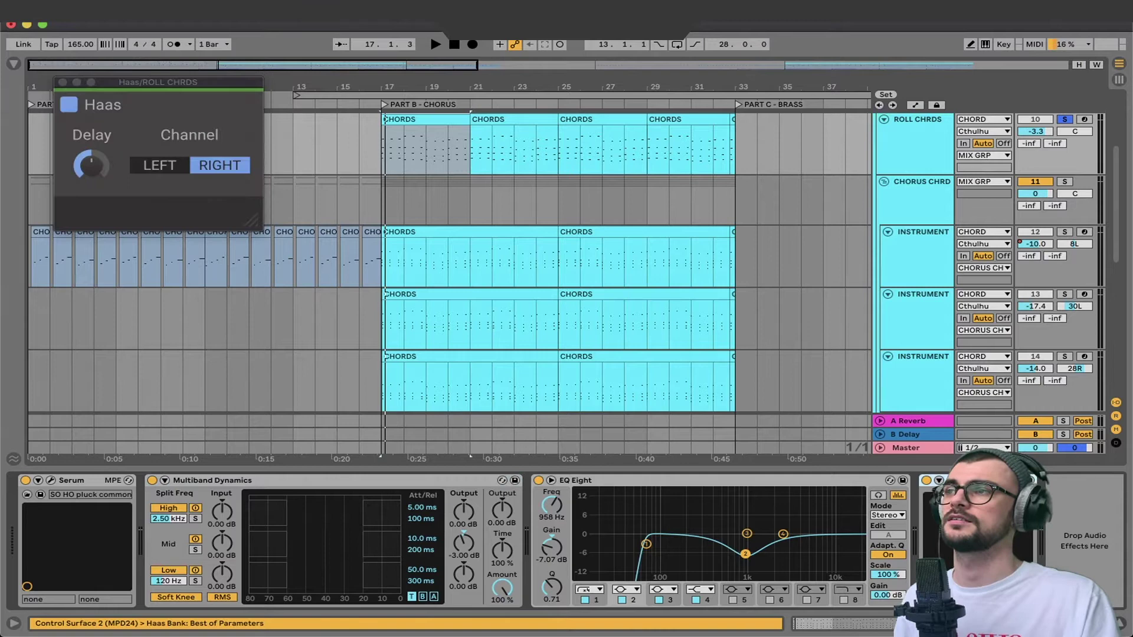
click(63, 82)
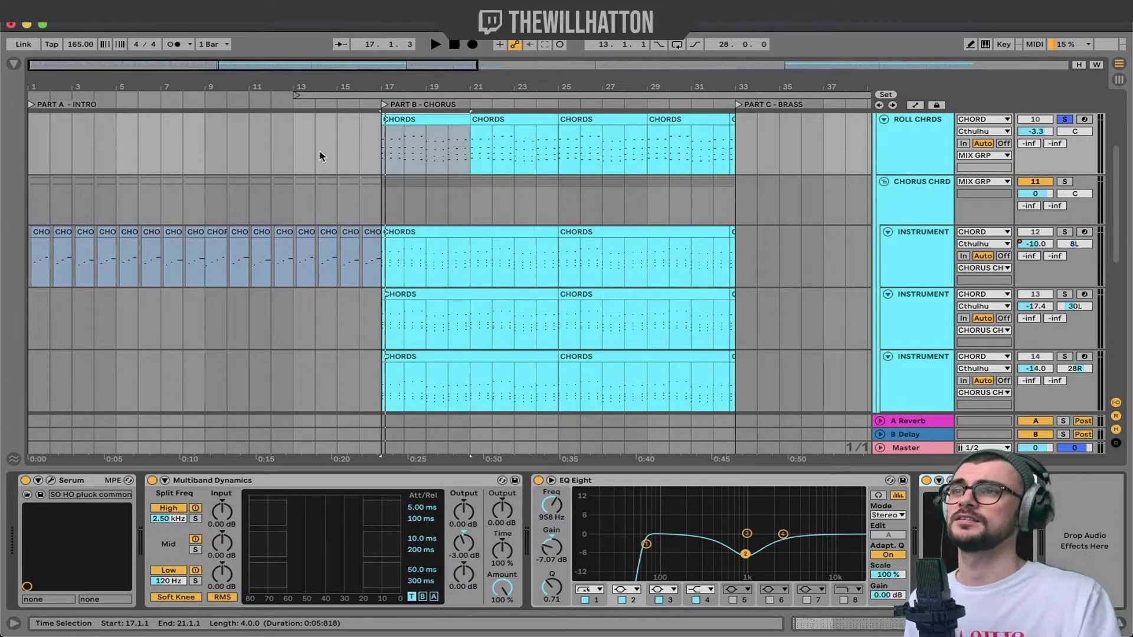
click(670, 258)
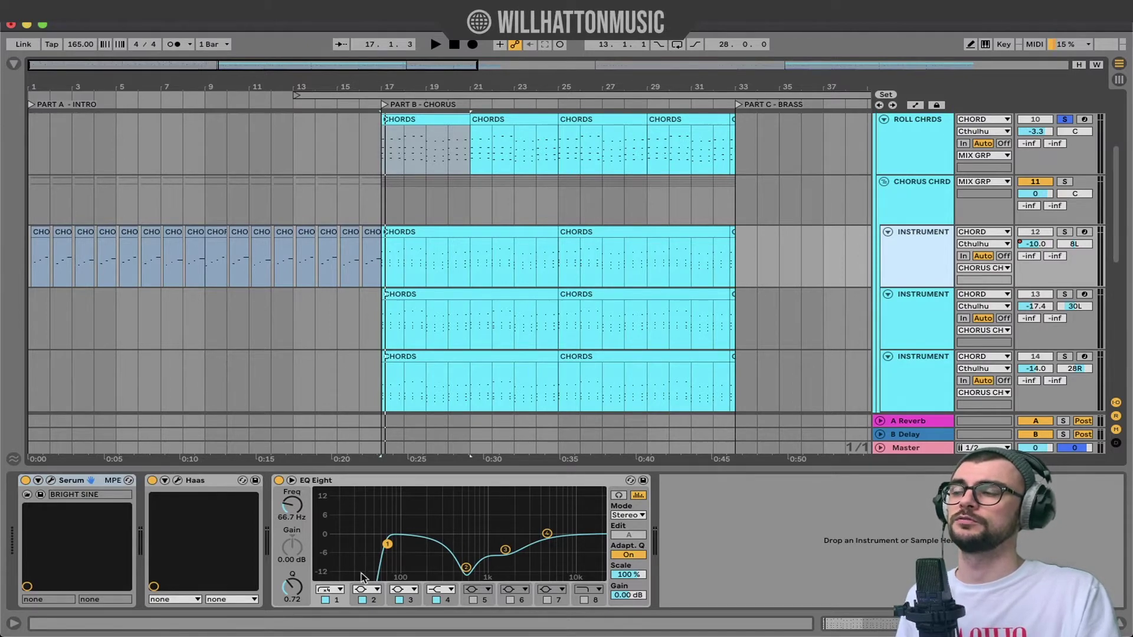
- Open the Bright Sine Serum patch and play it with oscillator B off
click(51, 481)
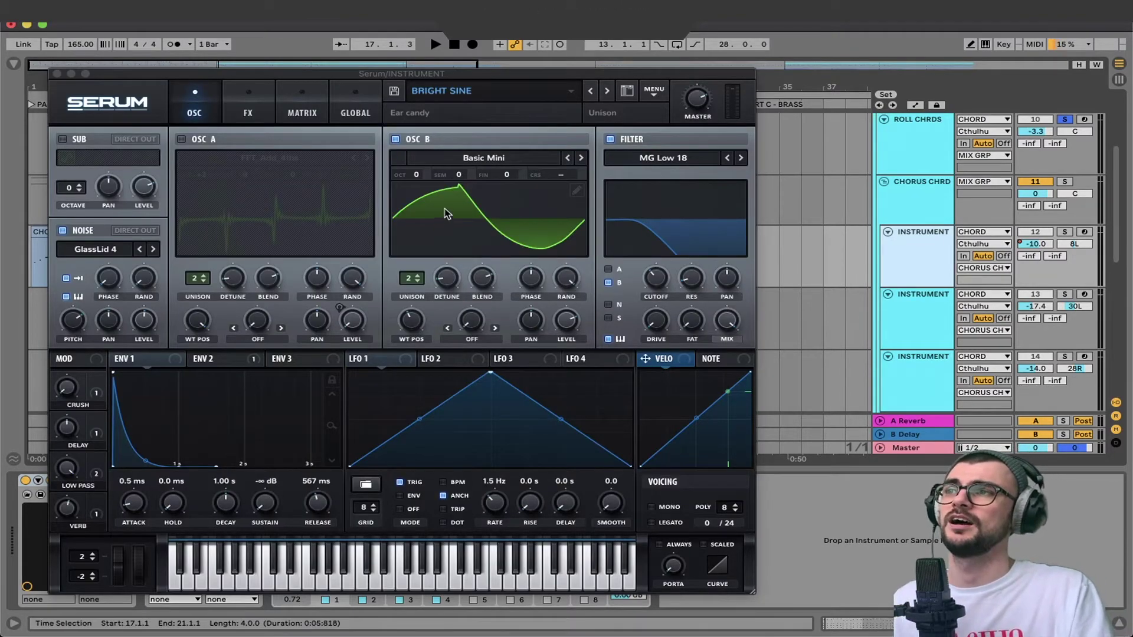
click(394, 140)
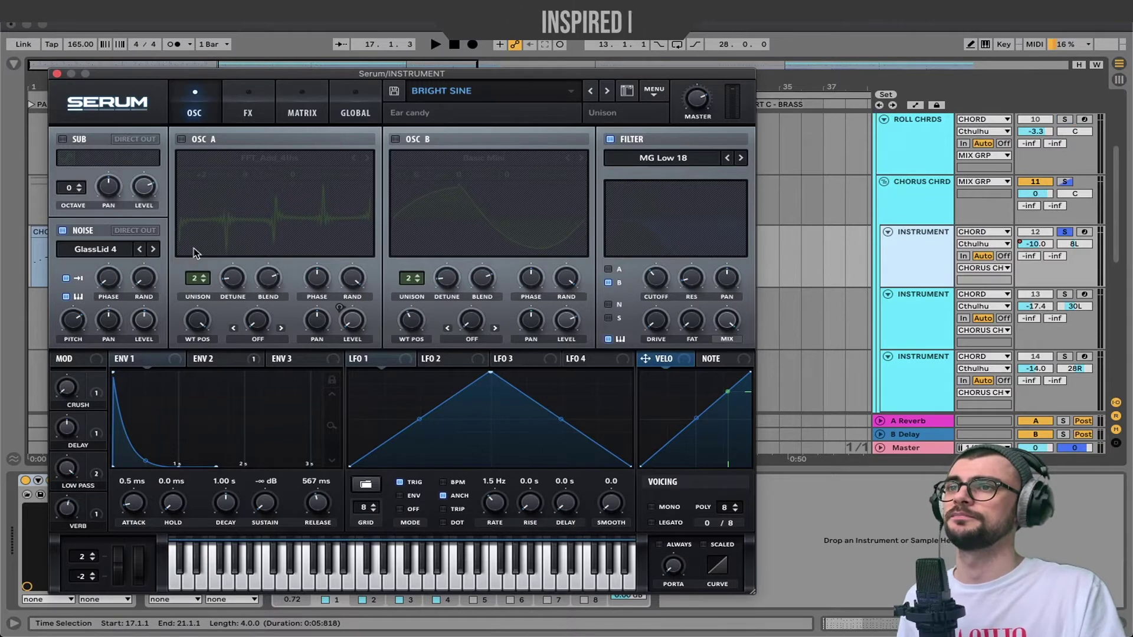
key(space)
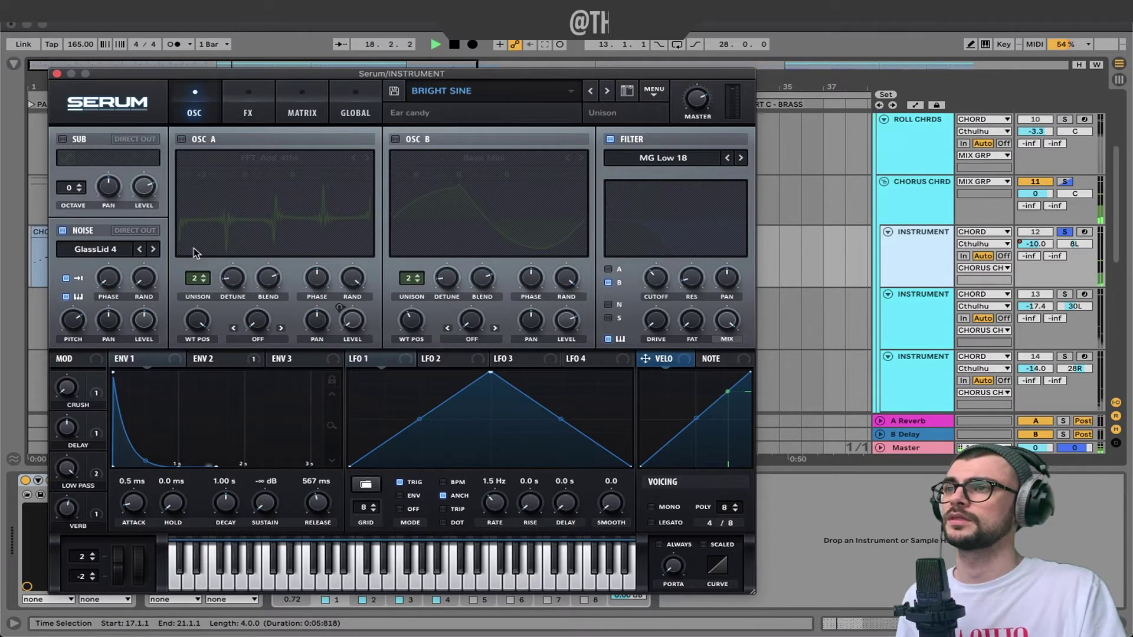
key(space)
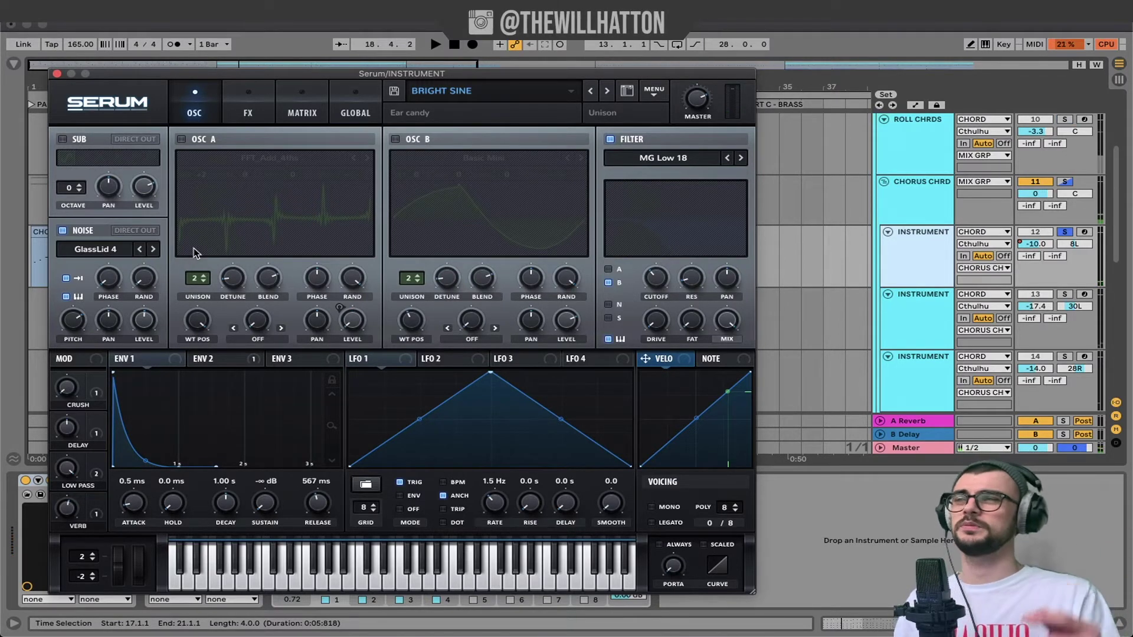
- Play the patch with both oscillators on, then with oscillator A off
click(395, 139)
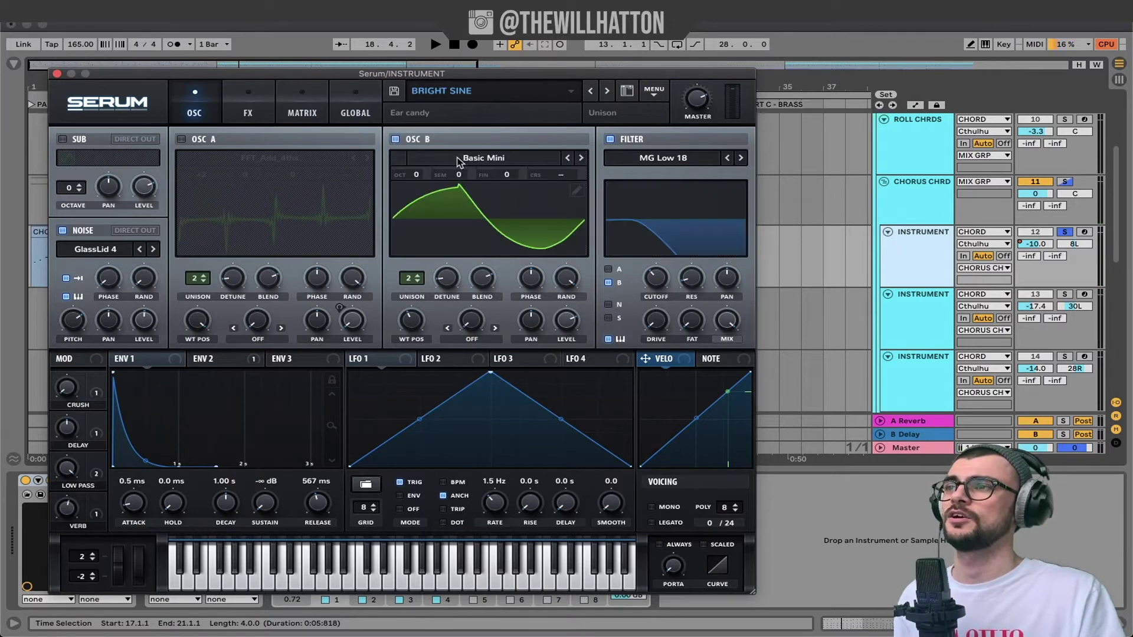
click(181, 139)
key(space)
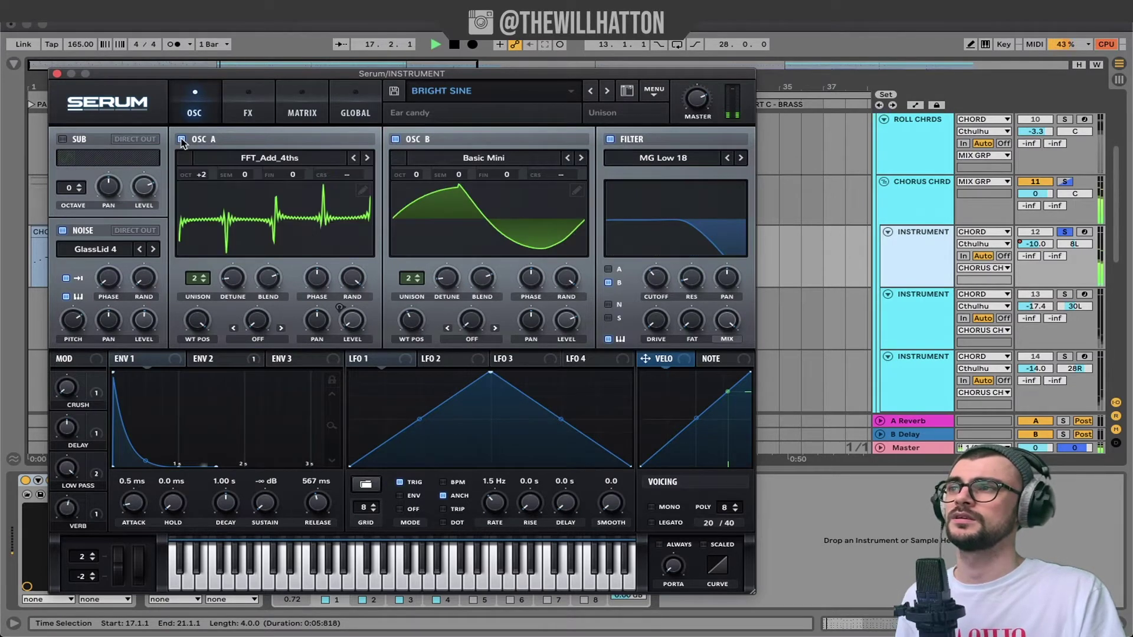
key(space)
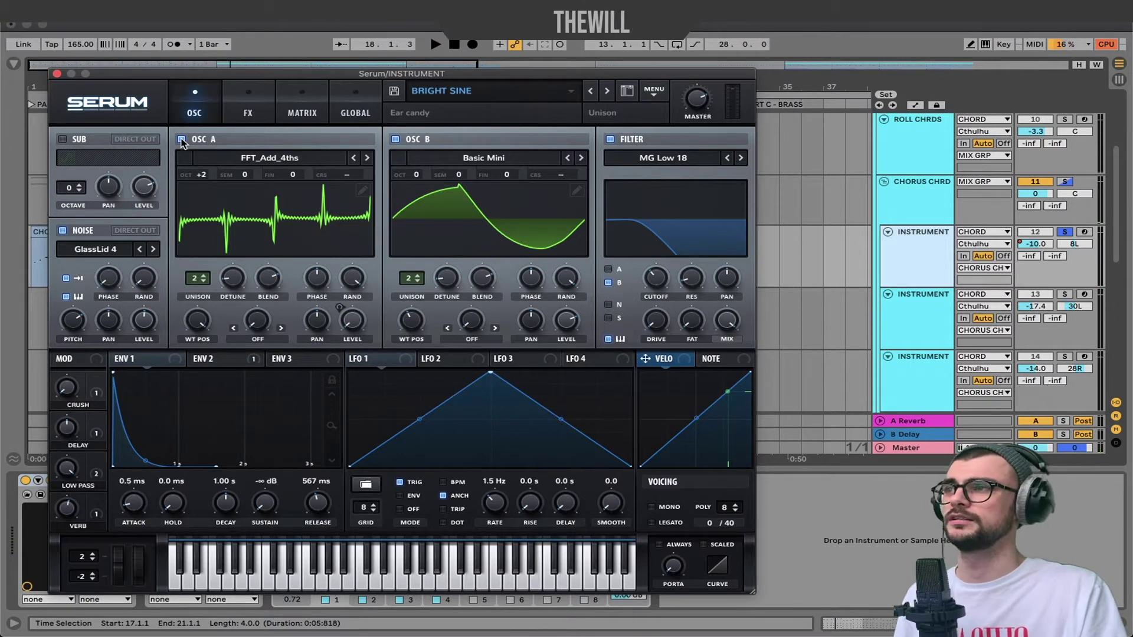
click(181, 139)
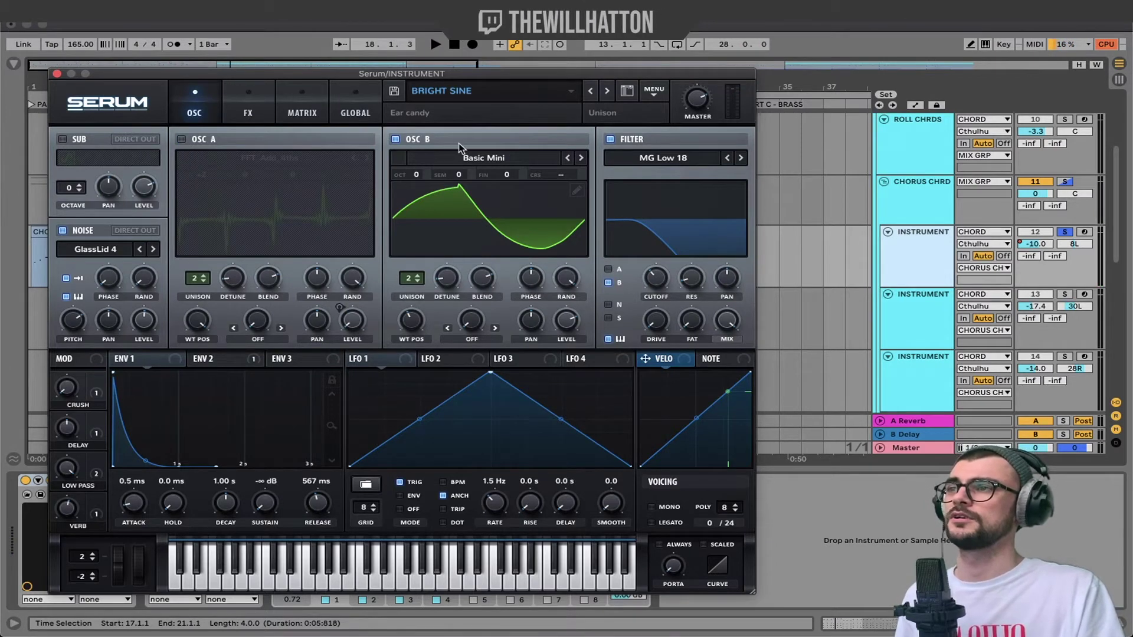
key(space)
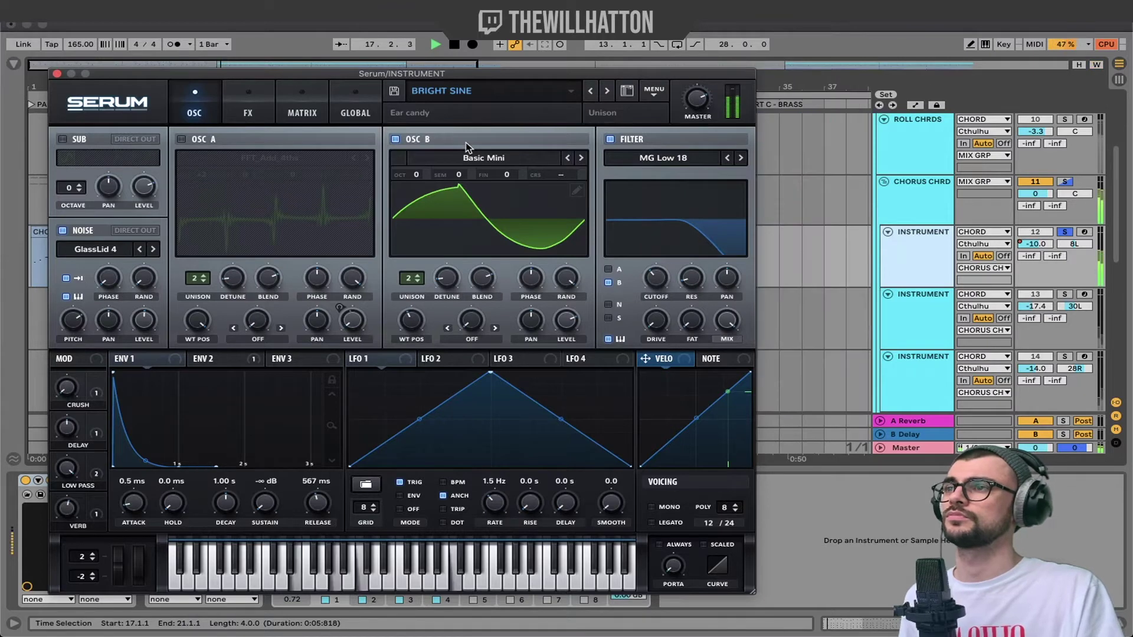
key(space)
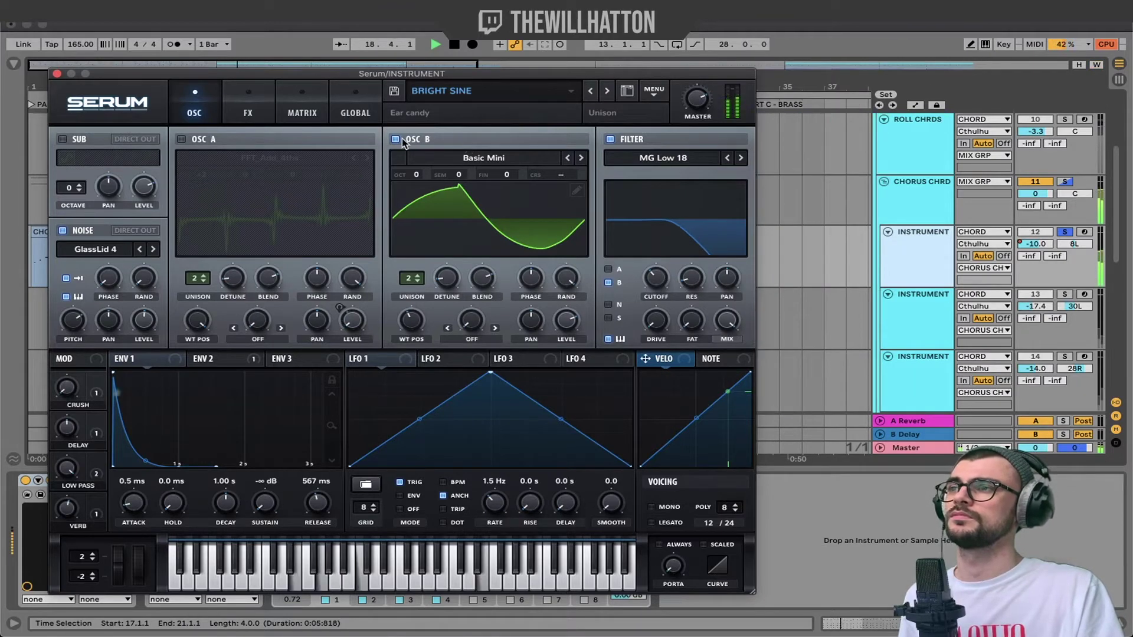
click(395, 140)
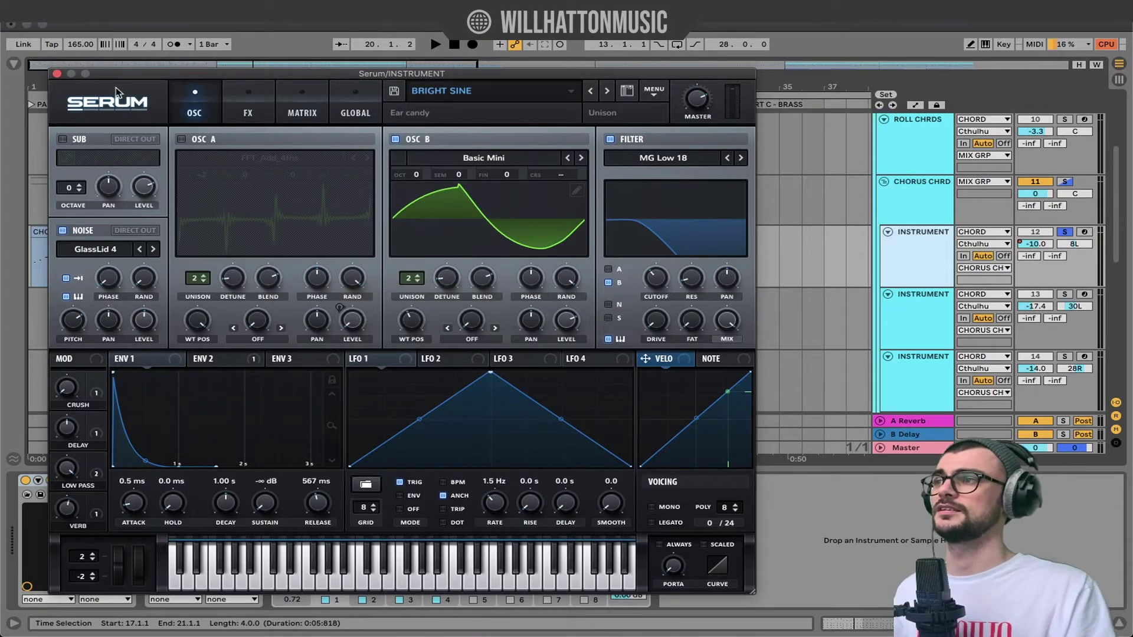
- Close Serum and play the chorus through the next INSTRUMENT layer's EQ Eight
click(57, 74)
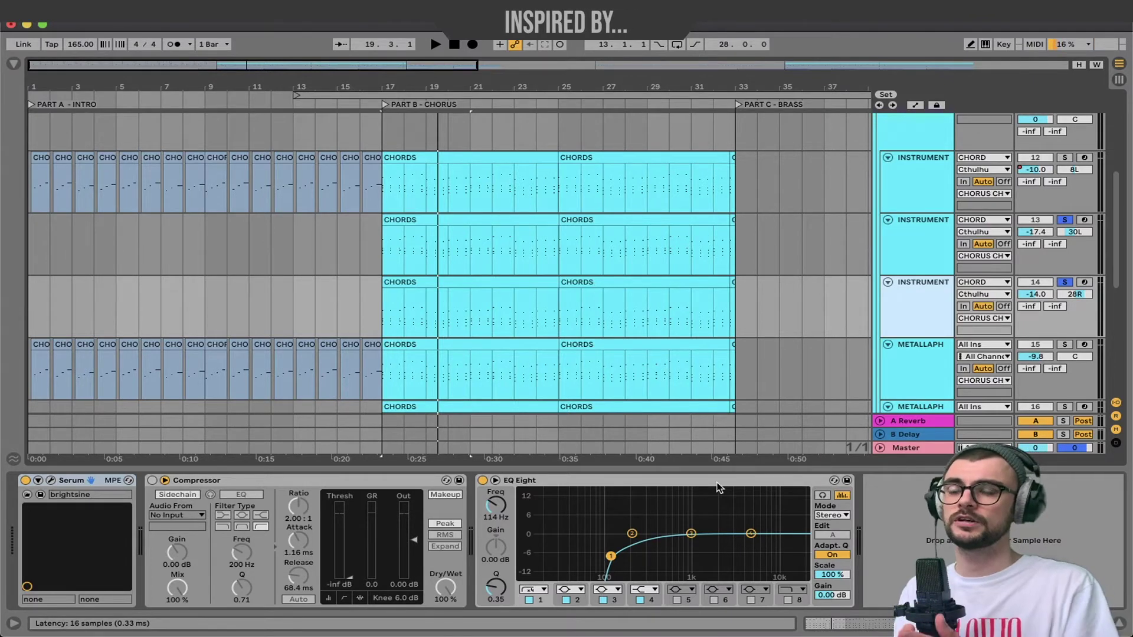
click(719, 487)
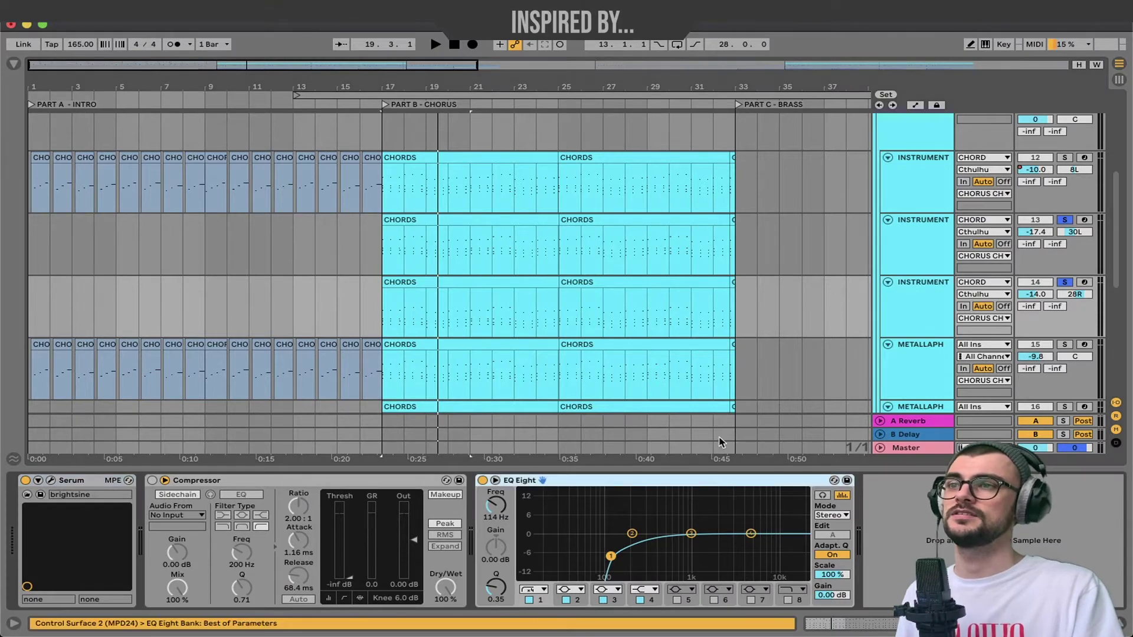
key(space)
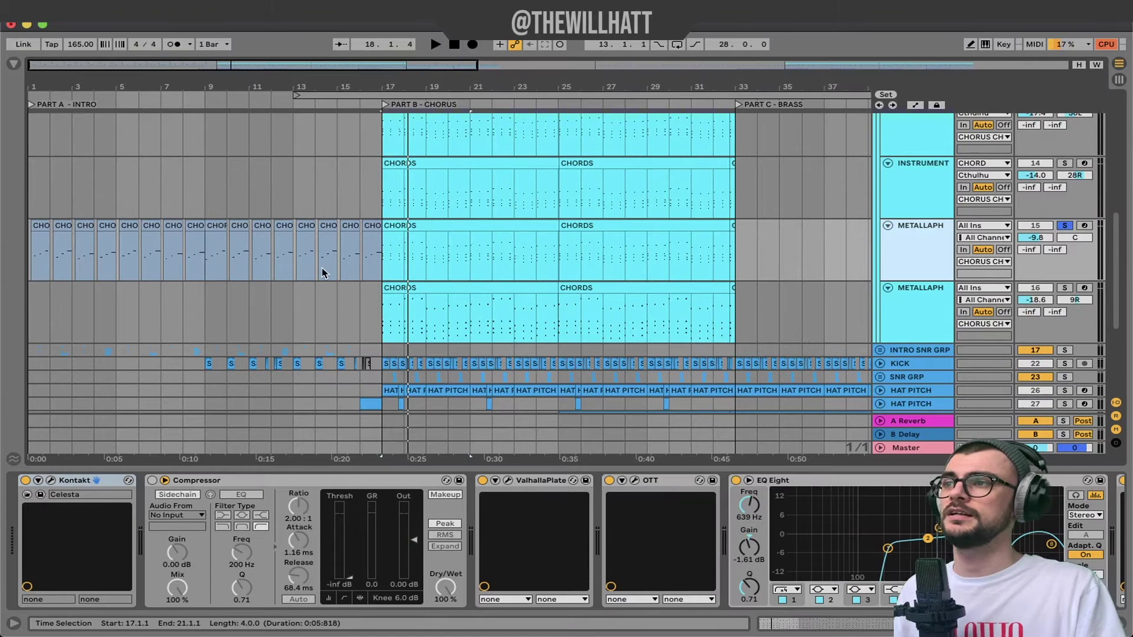
- Play the METALLAPH CHORDS clips at bar 9 and bar 17
click(218, 224)
key(space)
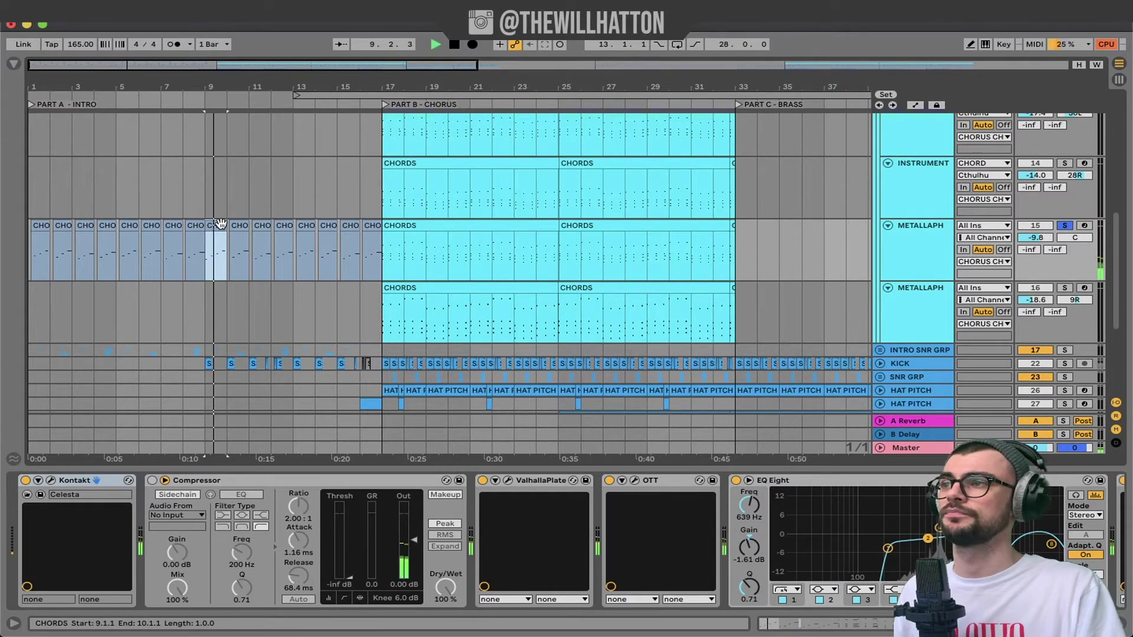
key(space)
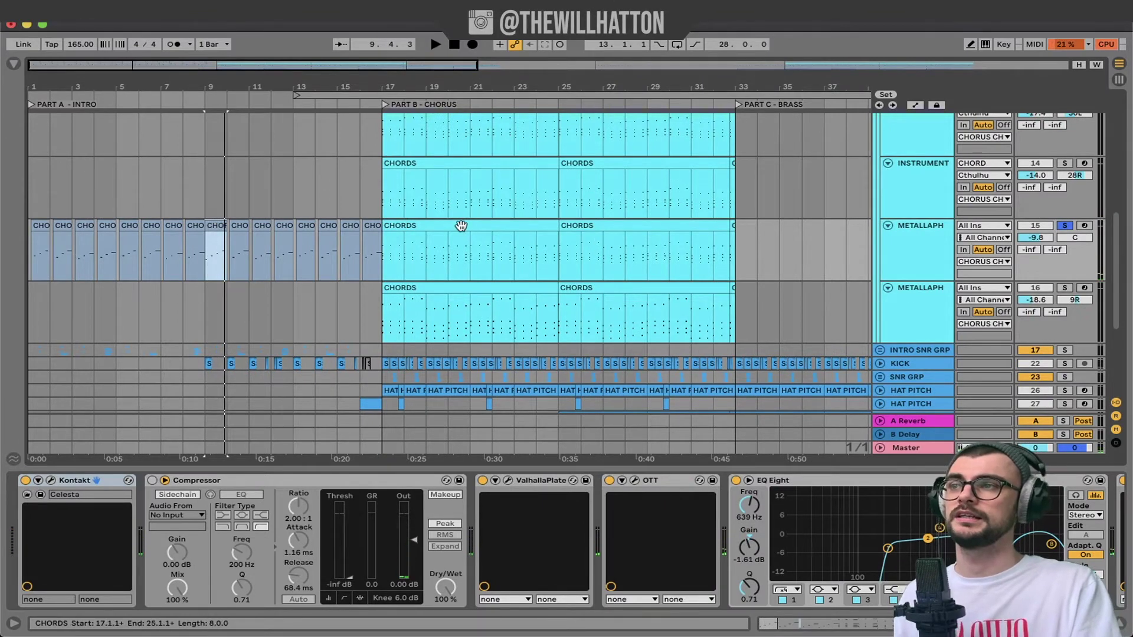
click(460, 227)
key(space)
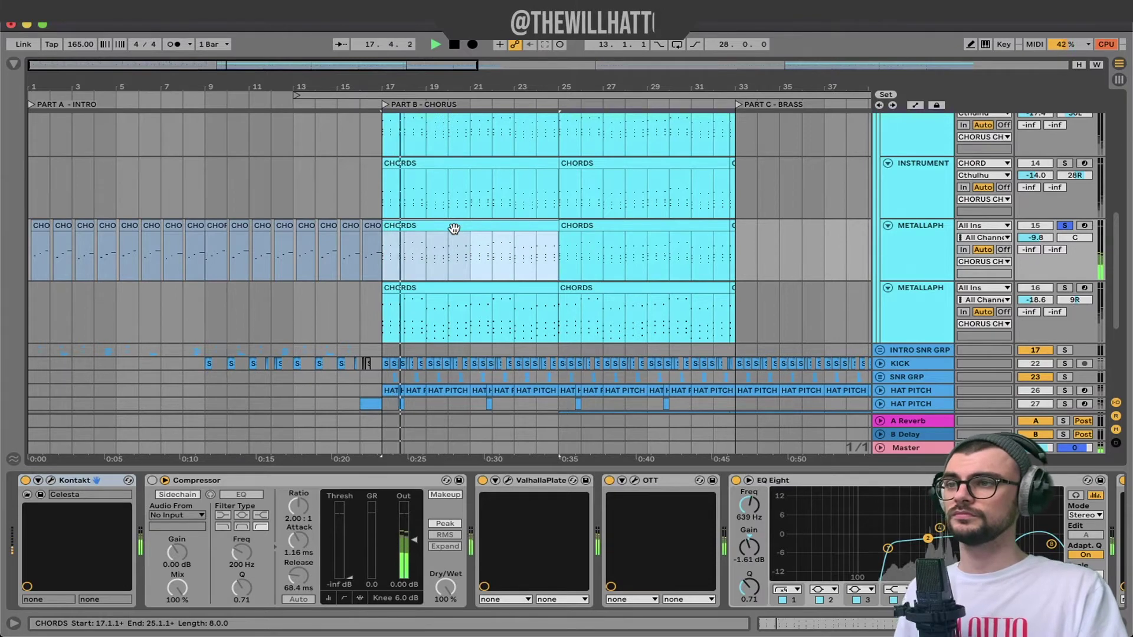
key(space)
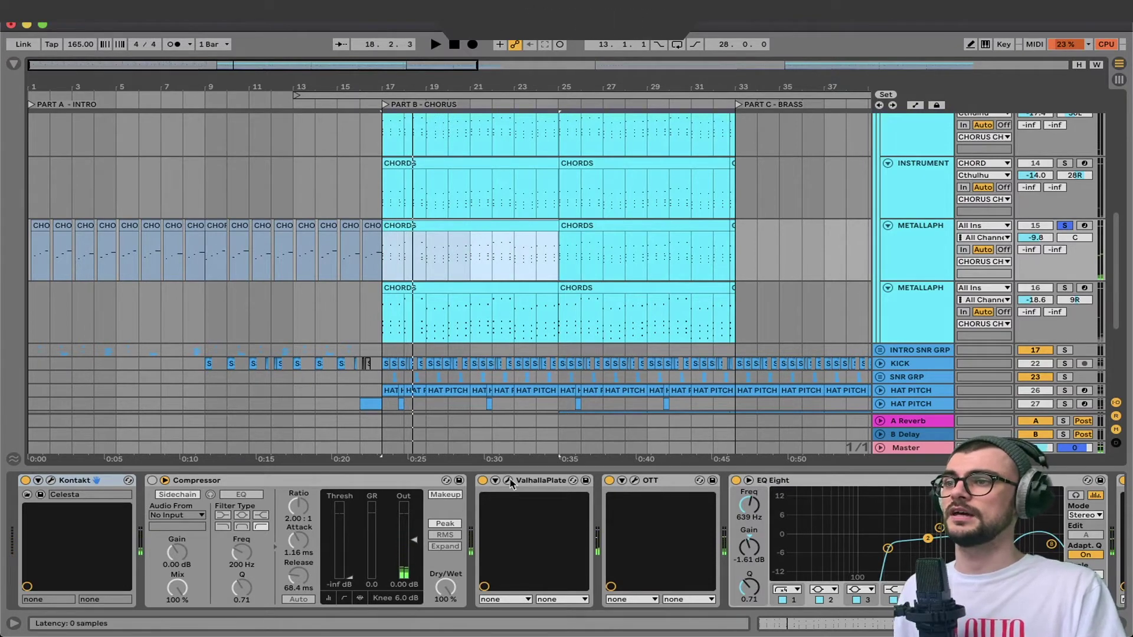
- Inspect and close the OTT settings, then hide the device view
click(634, 480)
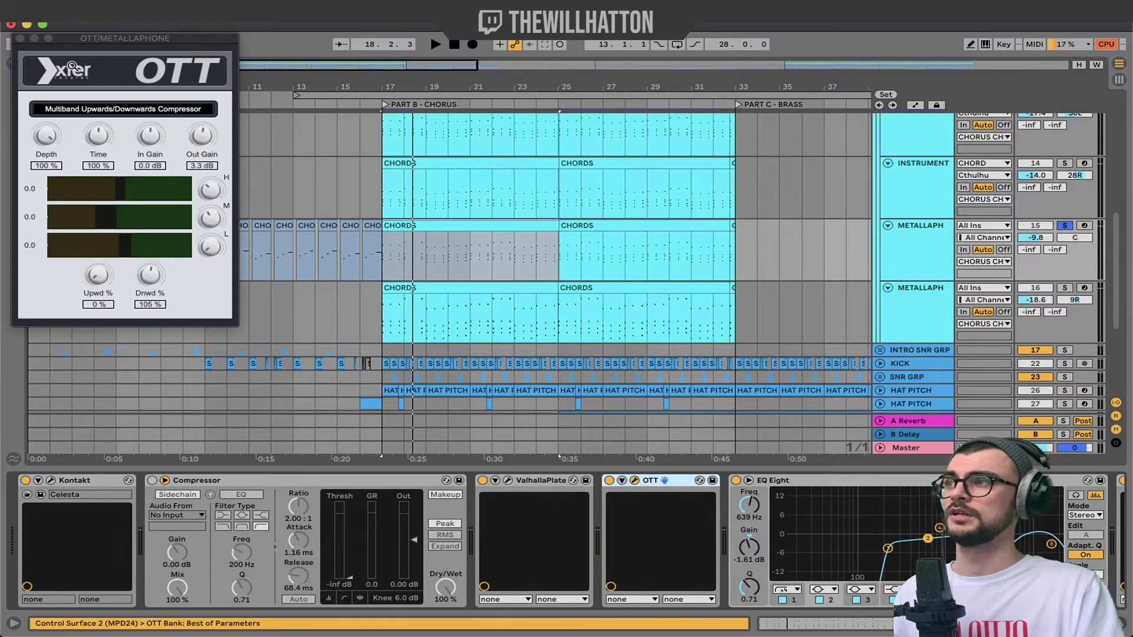
click(19, 38)
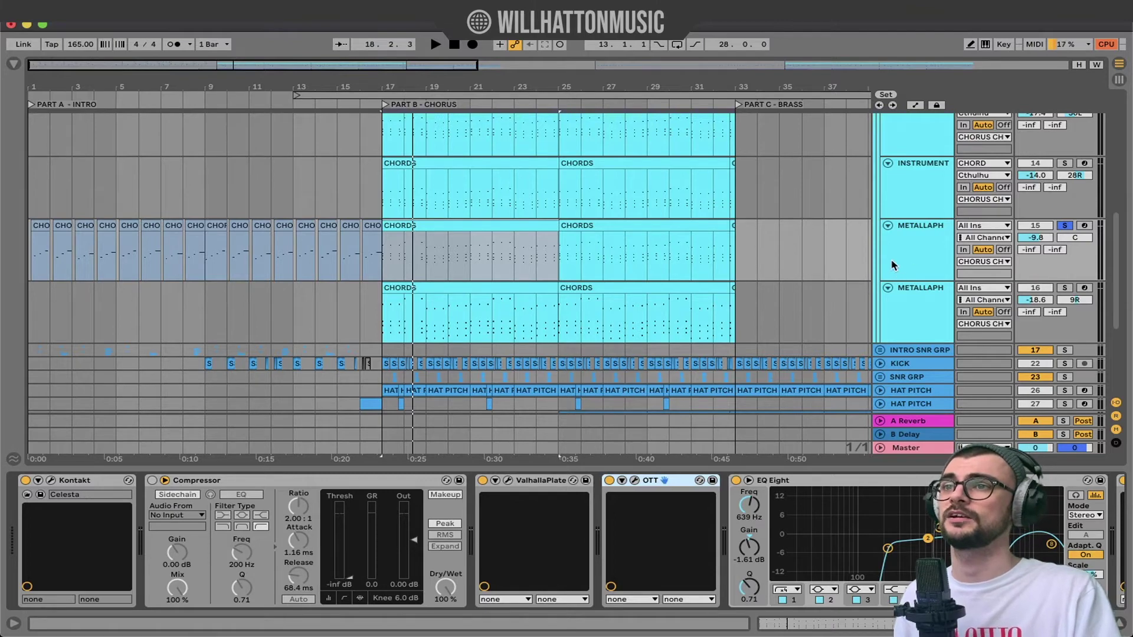
key(ctrl+alt+l)
- Select the lower METALLAPH CHORDS clips and play the second METALLAPH layer
click(489, 402)
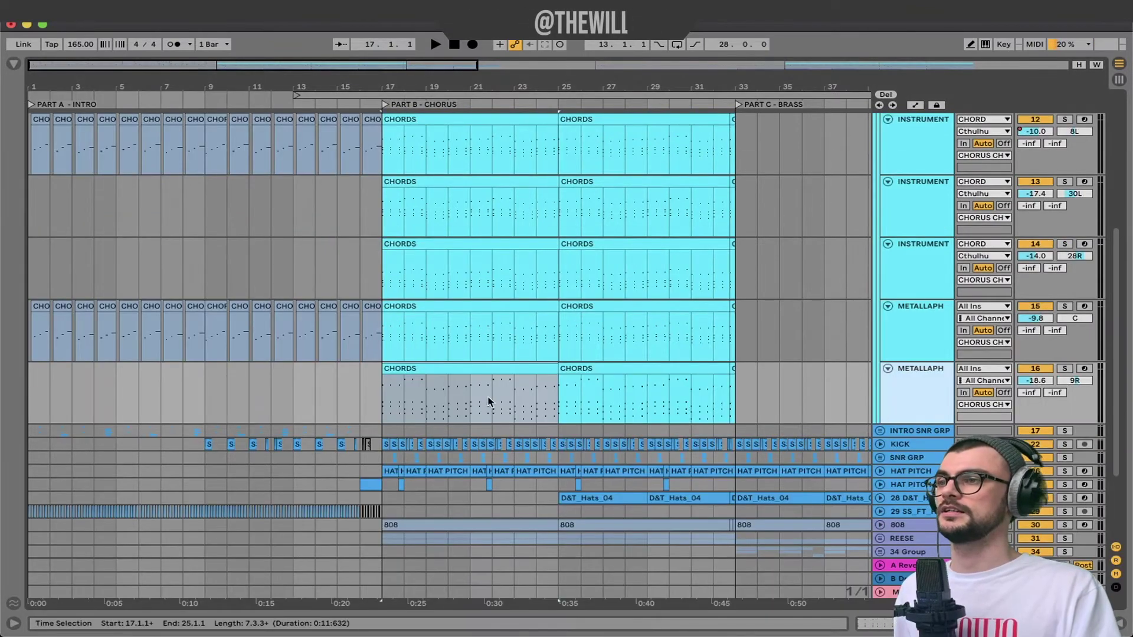
click(395, 367)
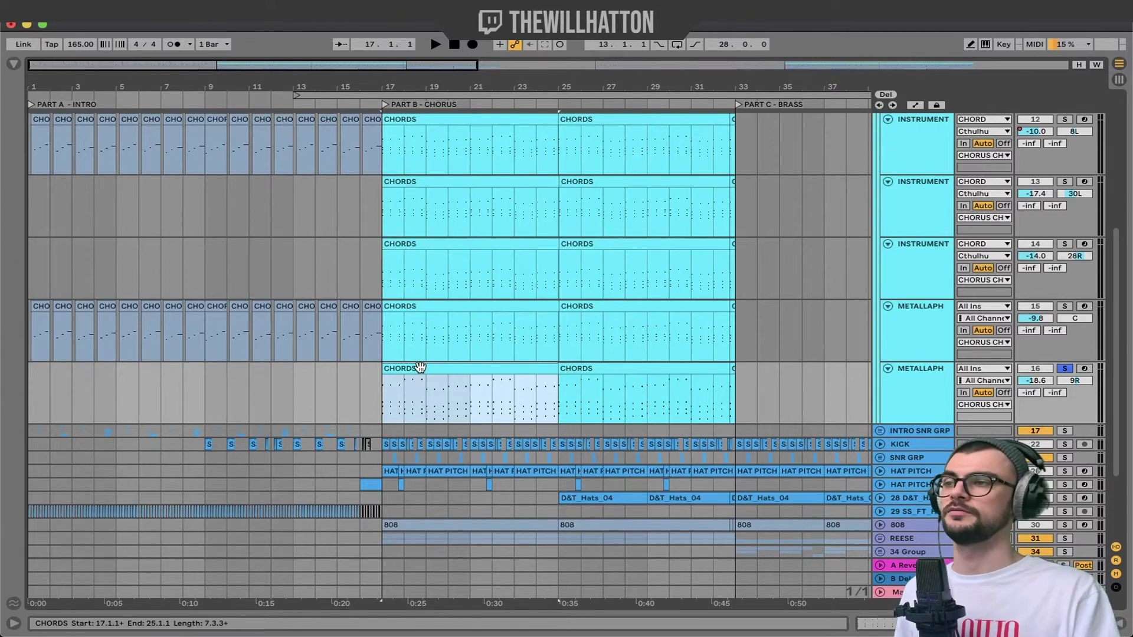
key(space)
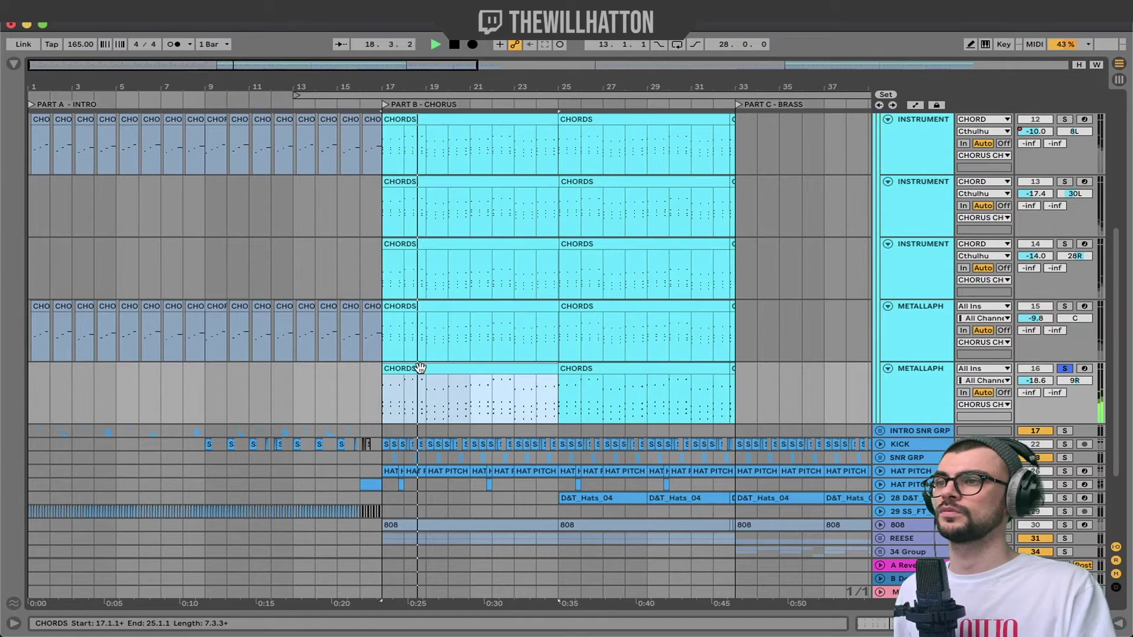
key(space)
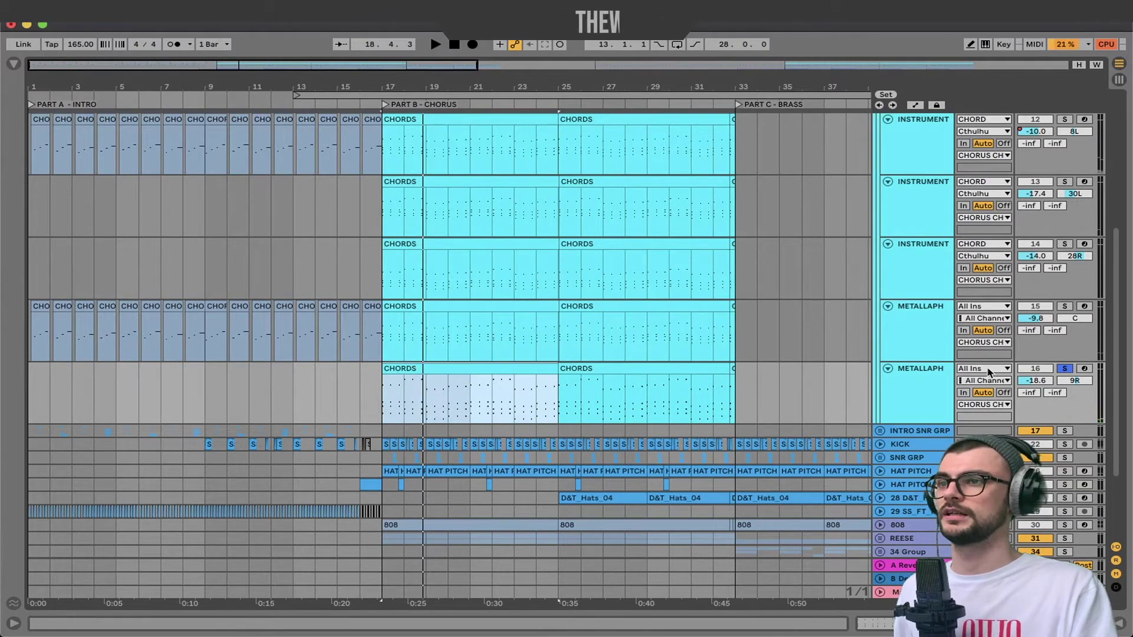
- Open the Serum Analog Stab patch, review its oscillators and FX, then close it
double_click(920, 378)
click(43, 470)
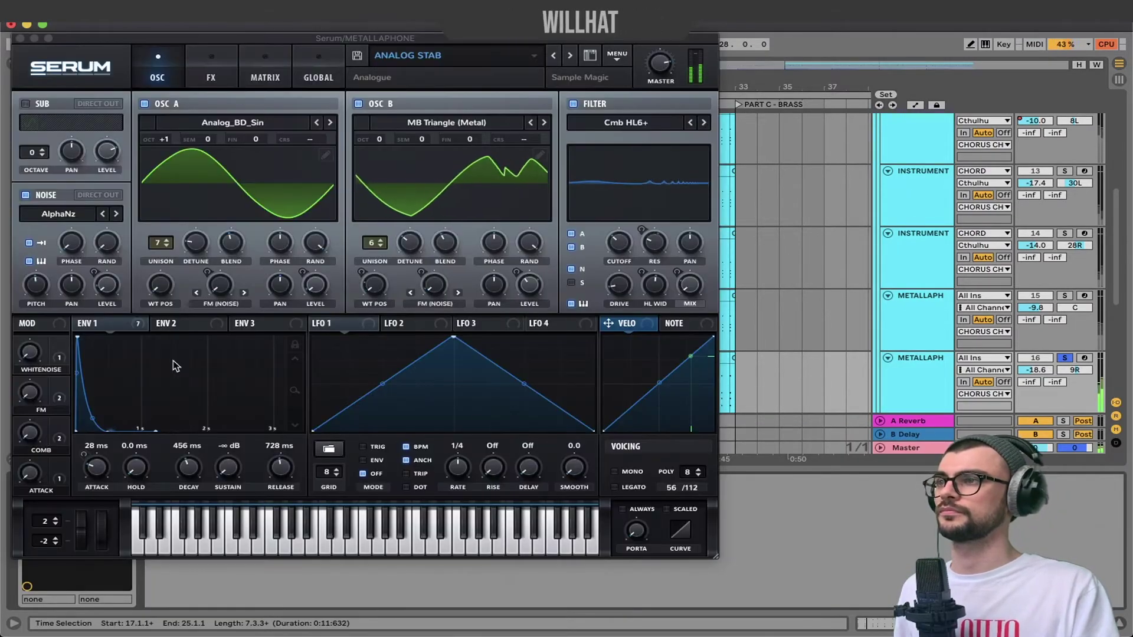
click(98, 326)
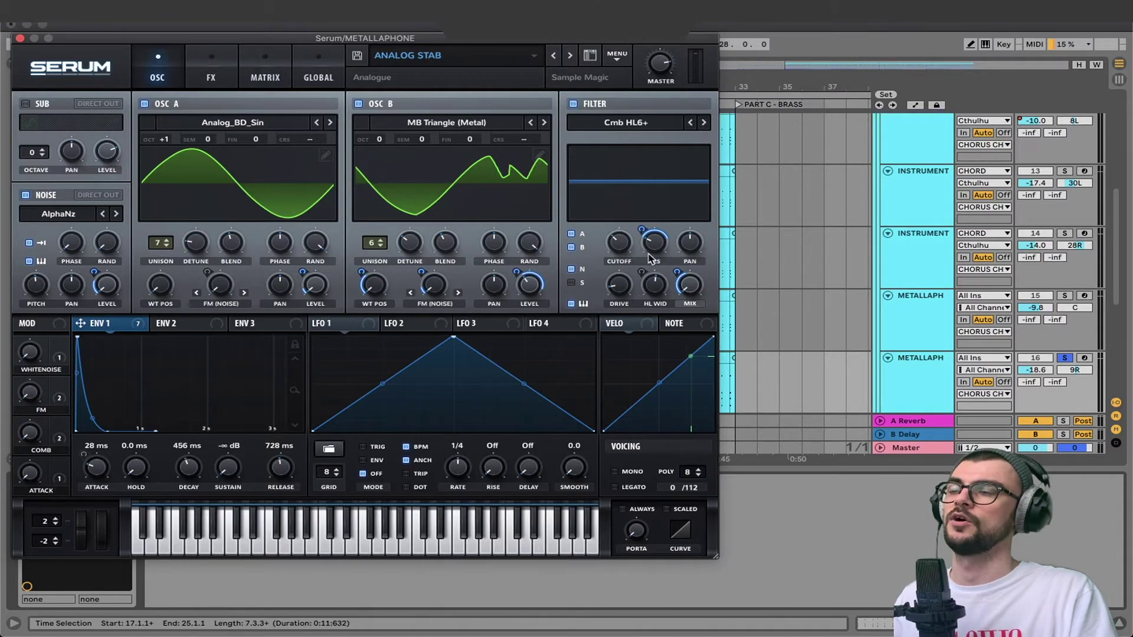
right_click(651, 258)
click(210, 71)
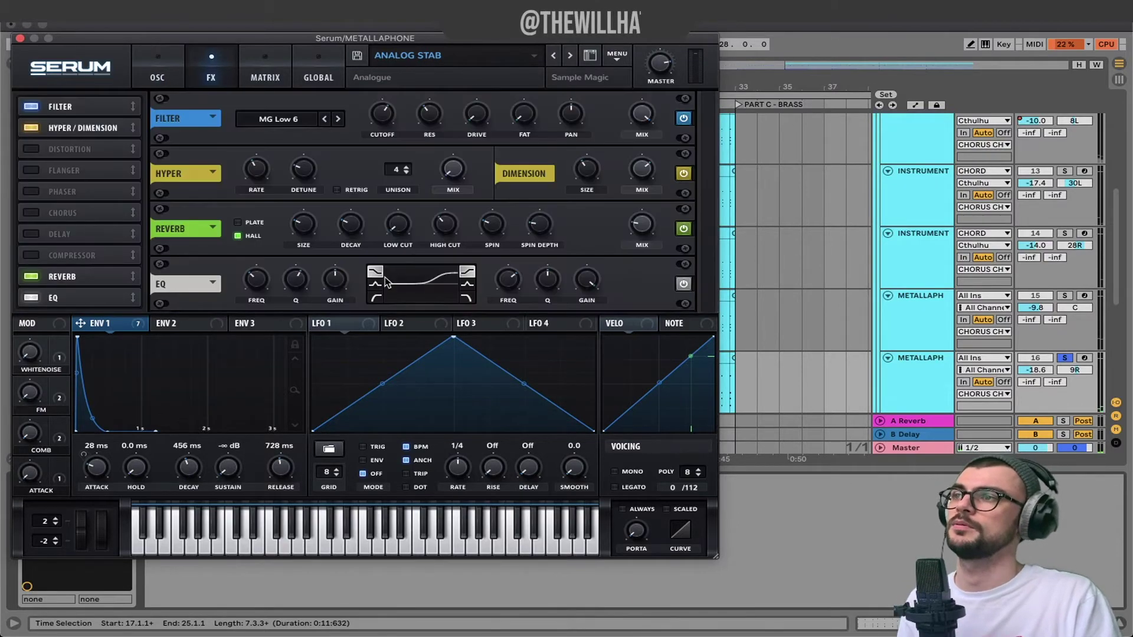
click(19, 38)
scroll(930, 348, down, 2)
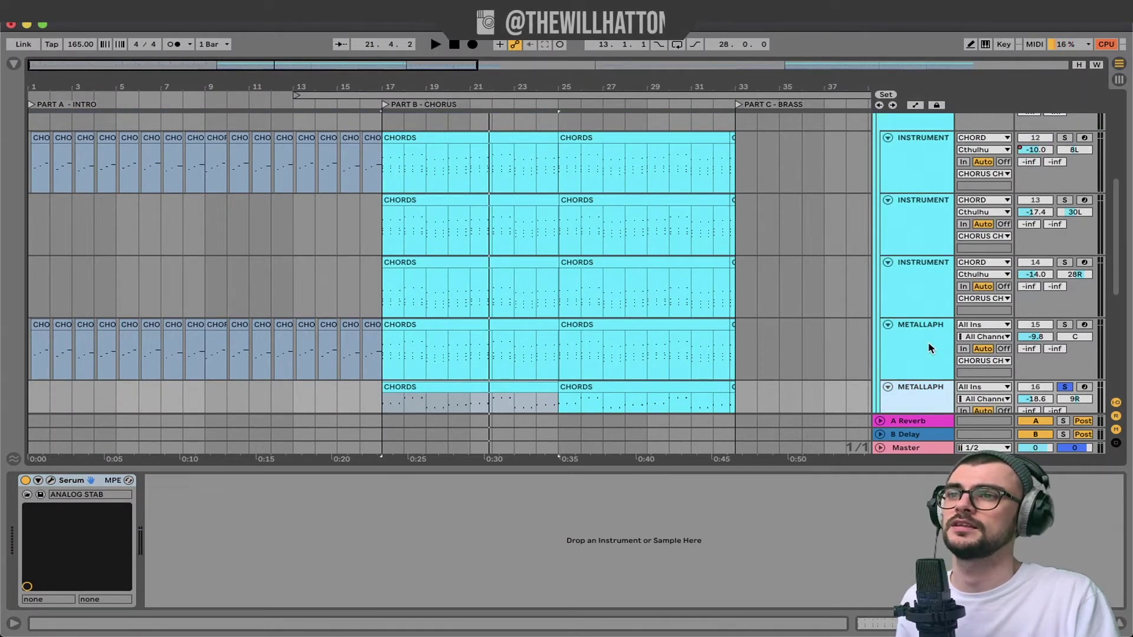
- Play the chorus while viewing the METALLAPH and second INSTRUMENT chord layers' device chains
key(space)
click(947, 358)
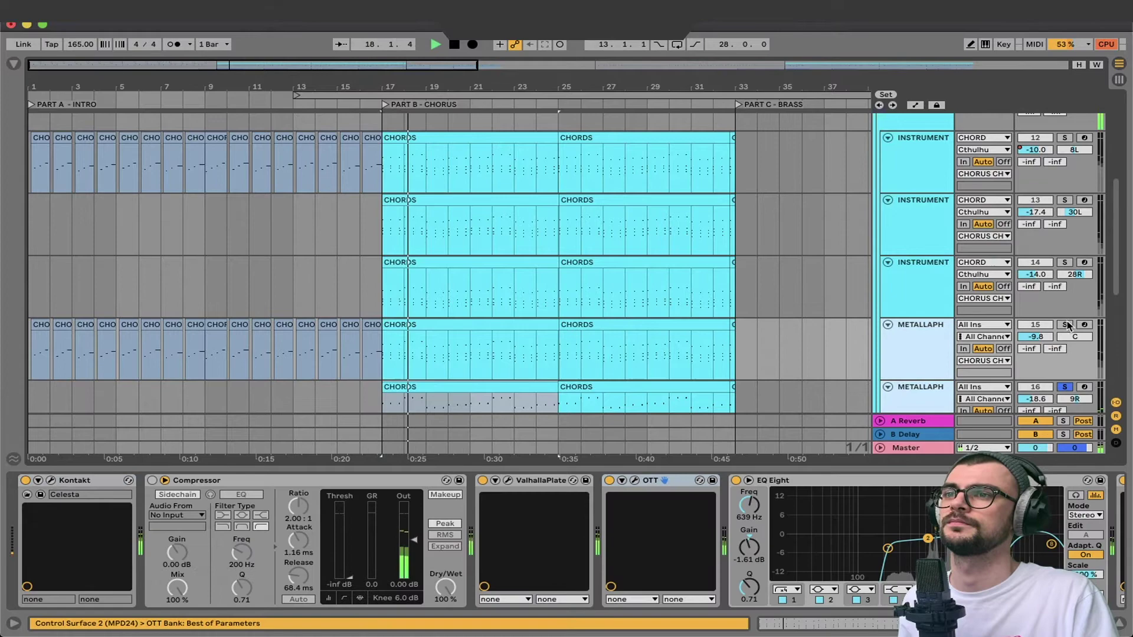
click(940, 260)
click(1096, 213)
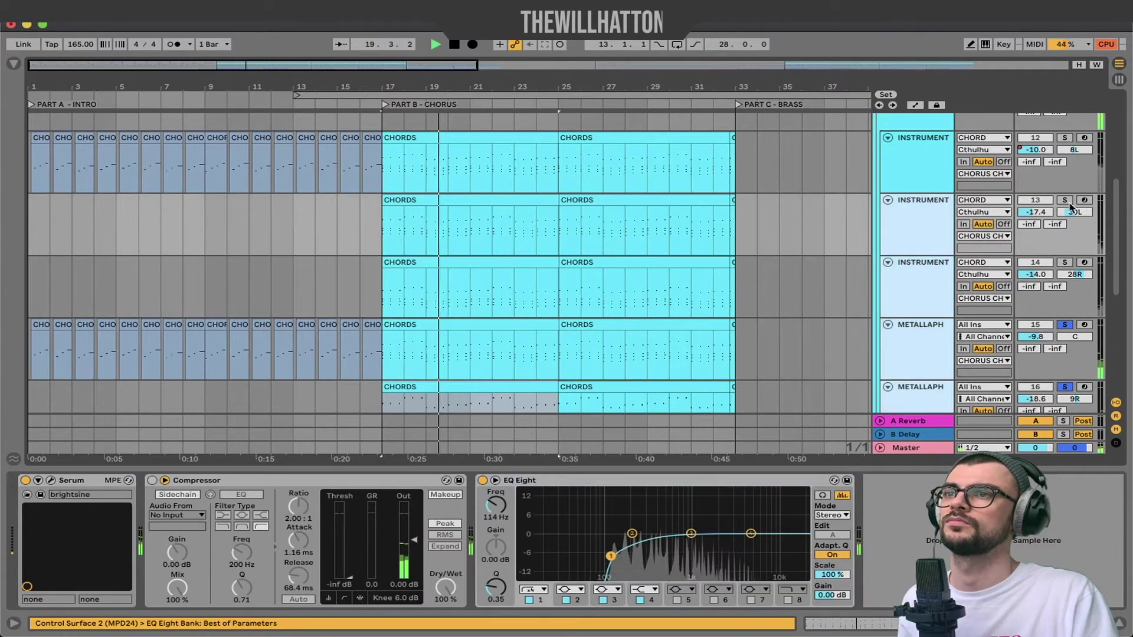
scroll(974, 183, up, 2)
- Check the CHORUS CHRD and ROLL CHRDS chains, then stop and fold the CHORUS CHRD group
click(944, 154)
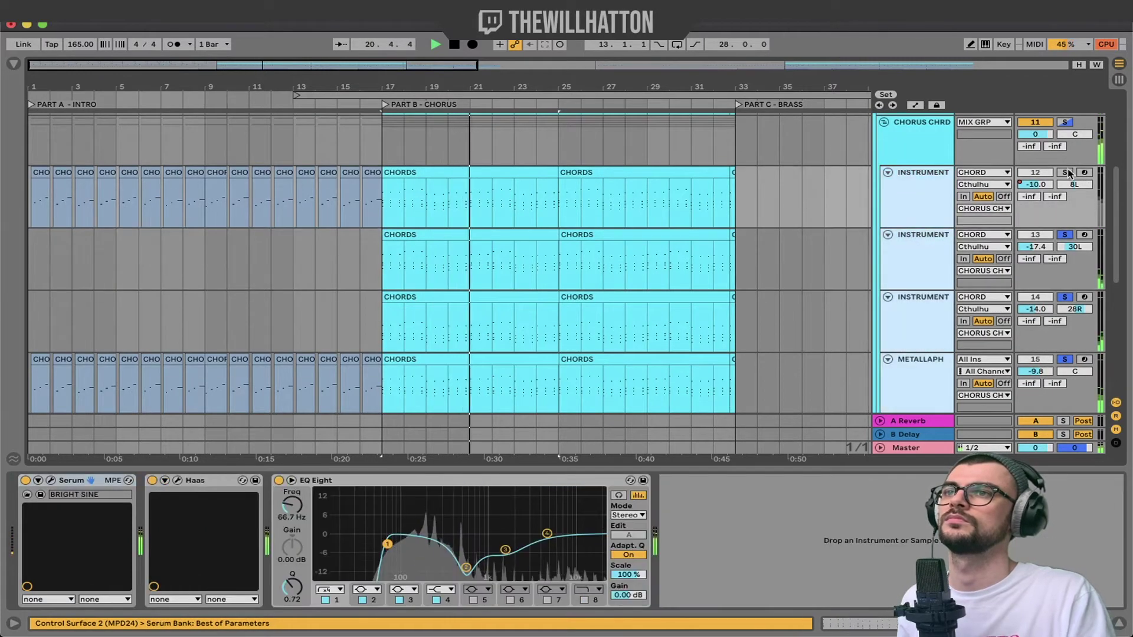
scroll(950, 189, up, 3)
click(945, 202)
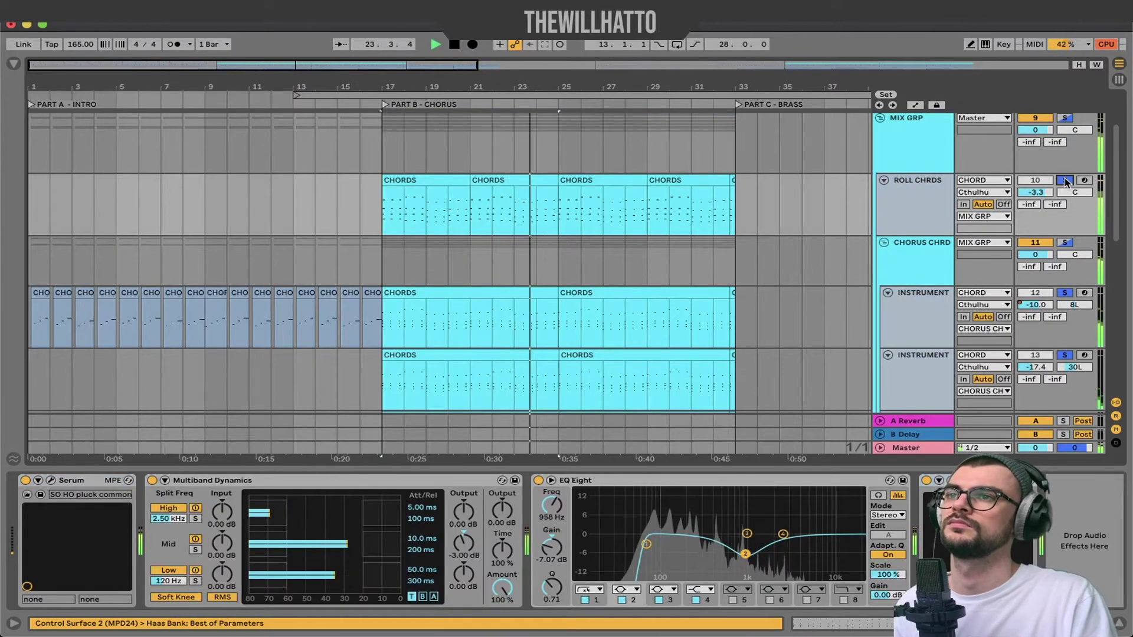
scroll(991, 200, up, 3)
key(space)
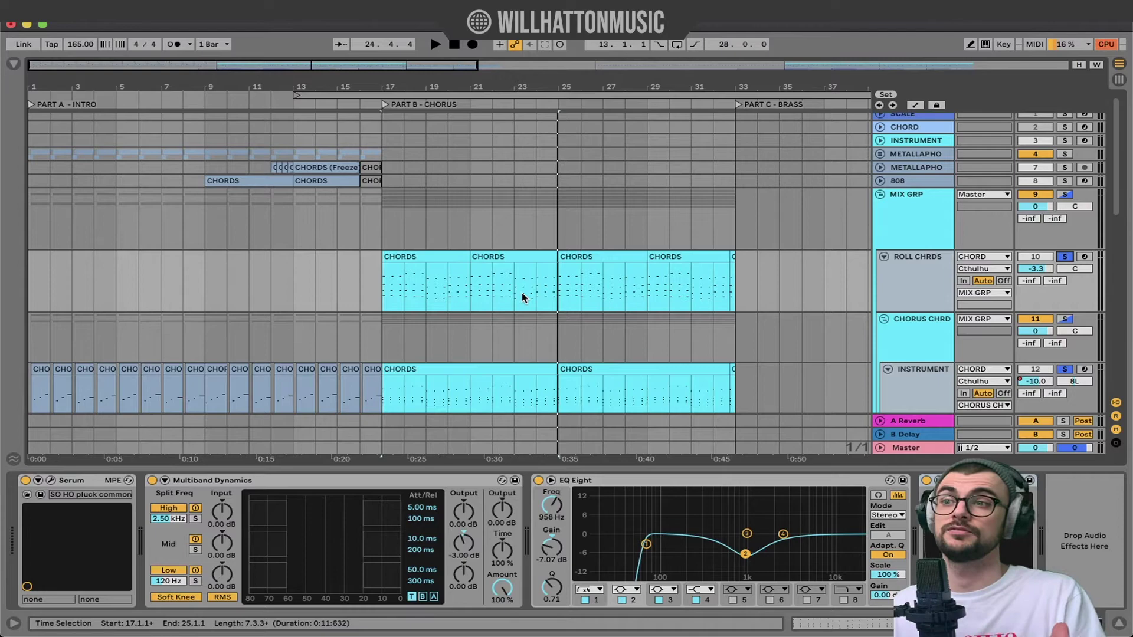
click(883, 320)
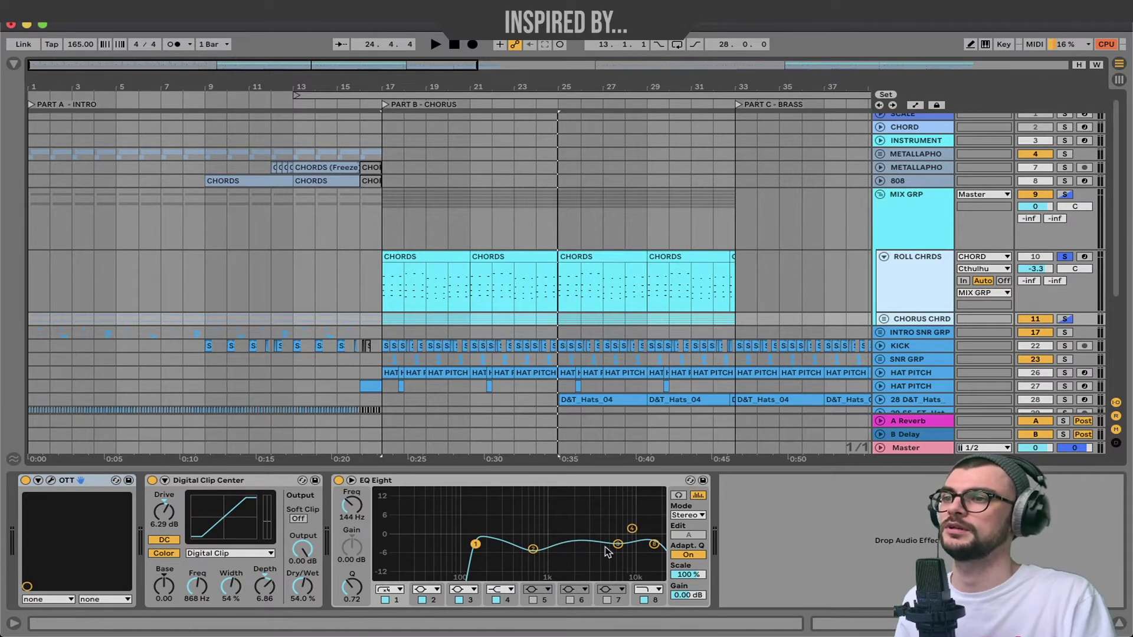
- Bypass the group's OTT, Digital Clip Center and EQ Eight and play the dry chords
click(75, 483)
click(151, 480)
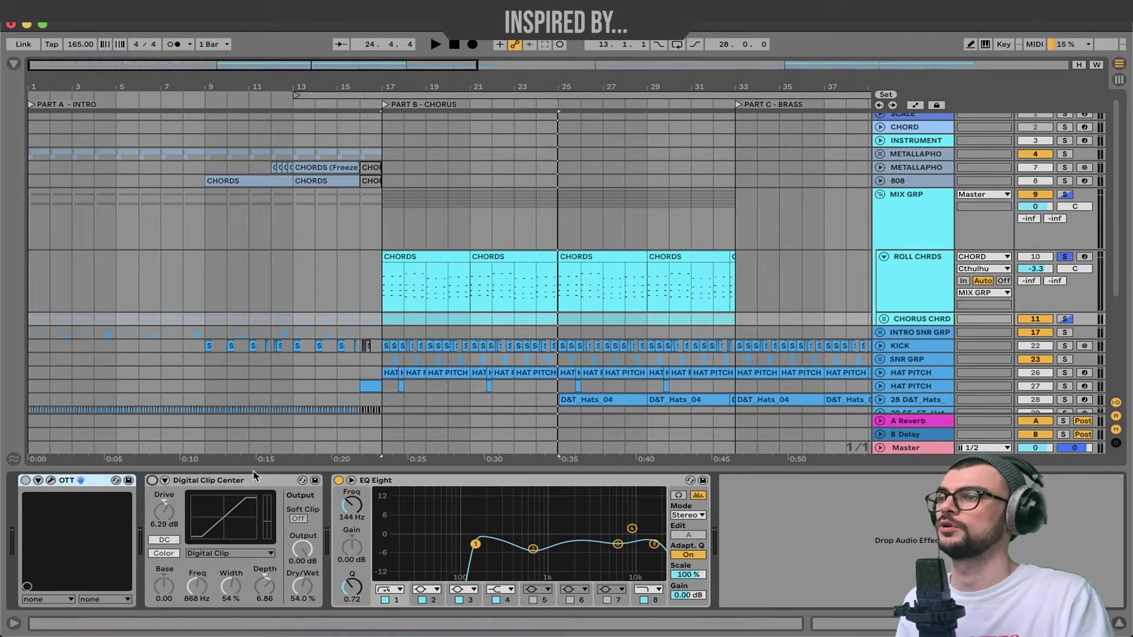
click(340, 481)
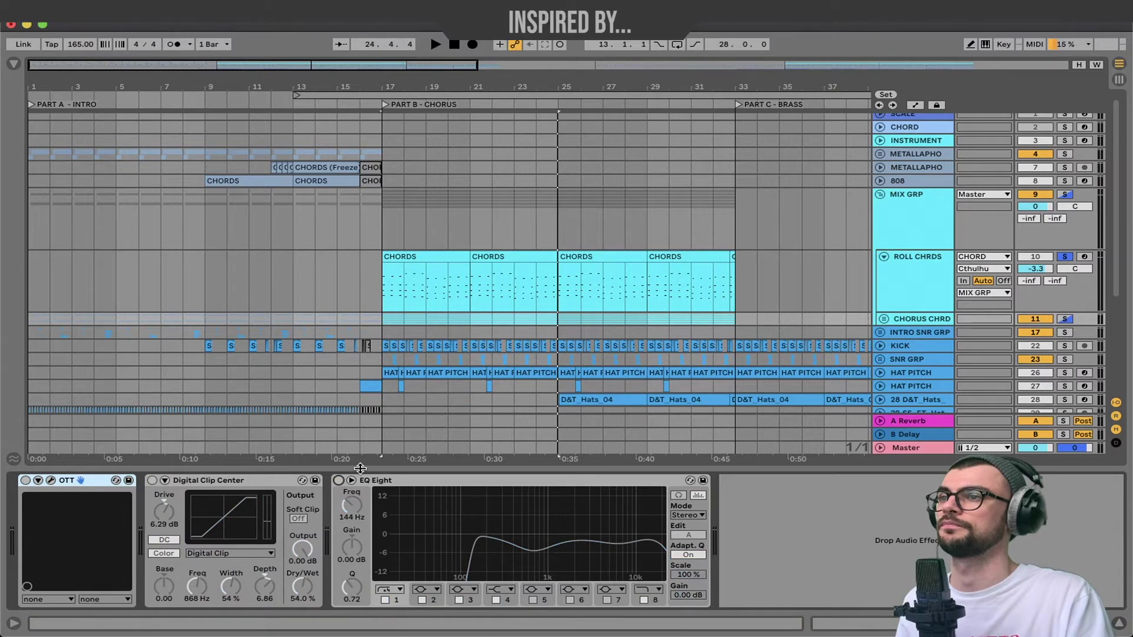
click(923, 322)
key(space)
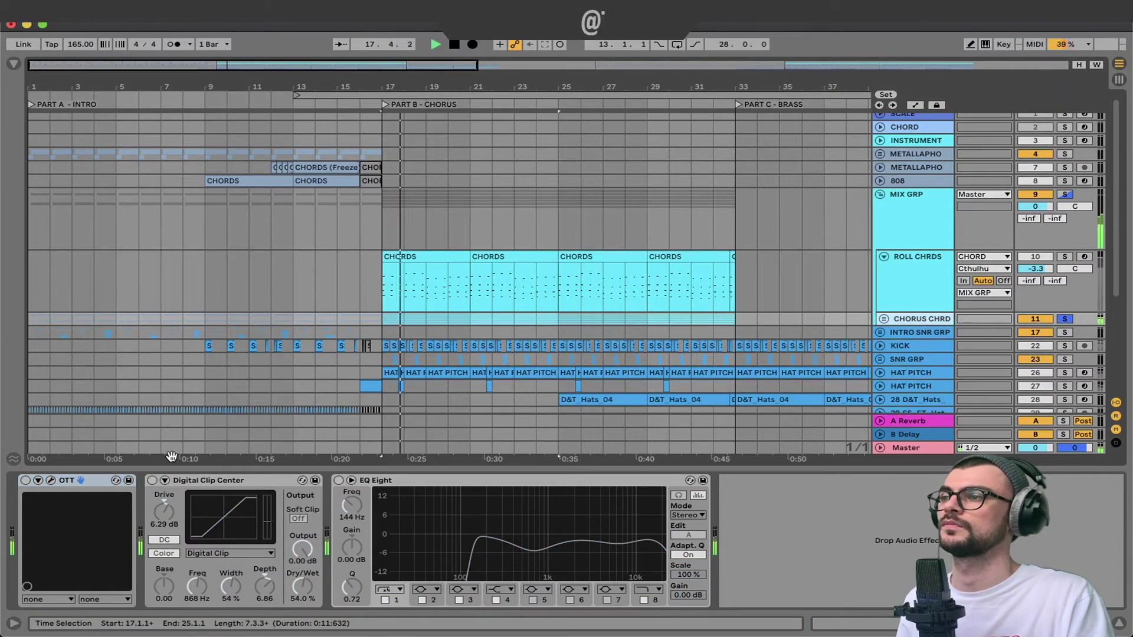
- Re-enable all three effects, replay the chorus, then stop and show the MIX GRP chain
click(25, 480)
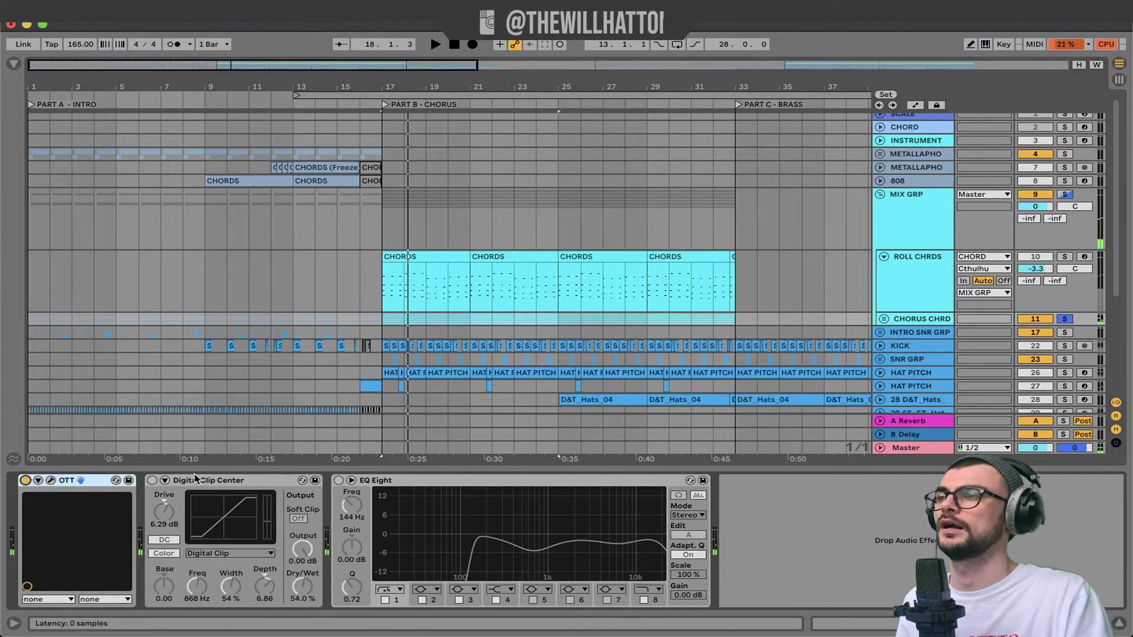
click(153, 480)
click(339, 480)
key(space)
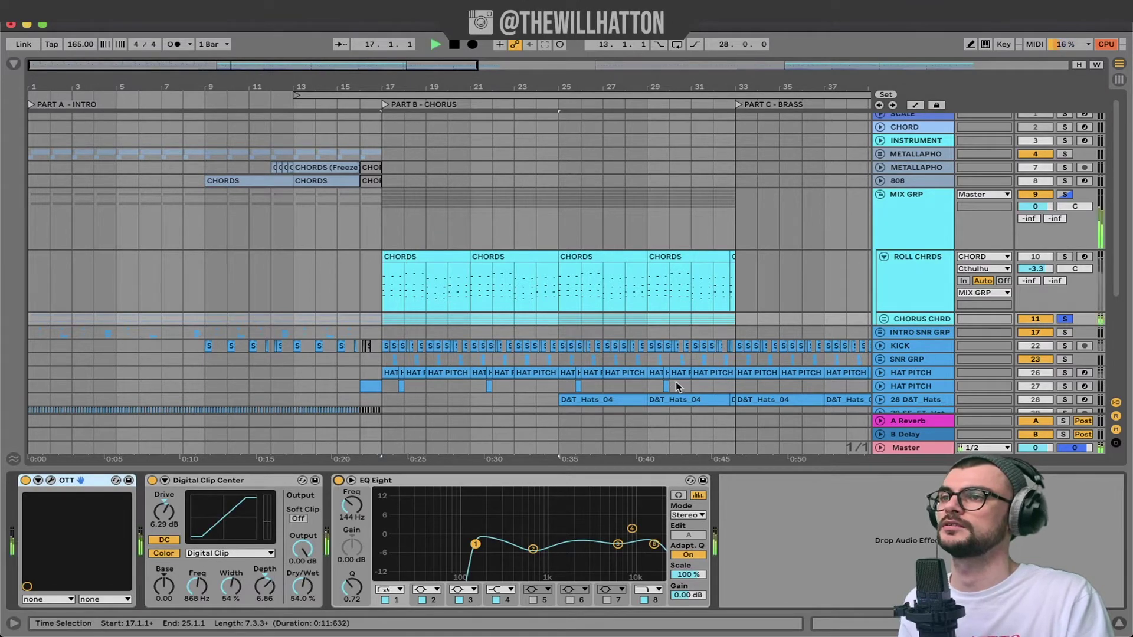
click(913, 222)
key(space)
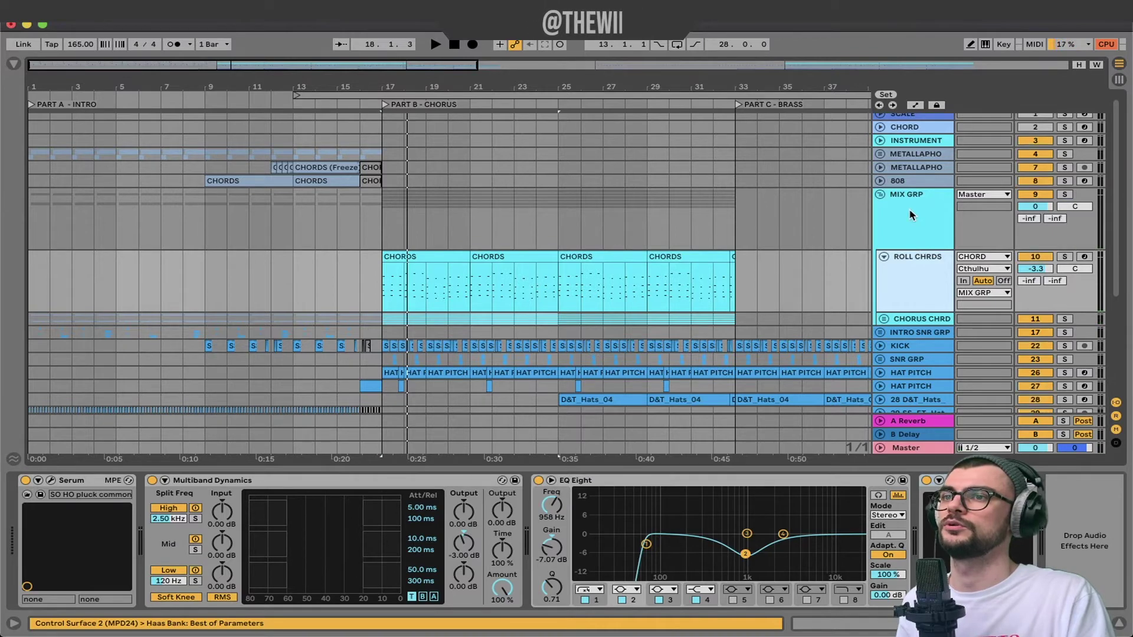
click(909, 216)
- Fold MIX GRP and inspect its EQ band 2, ValhallaPlate window and kick-sidechained Compressor
click(880, 195)
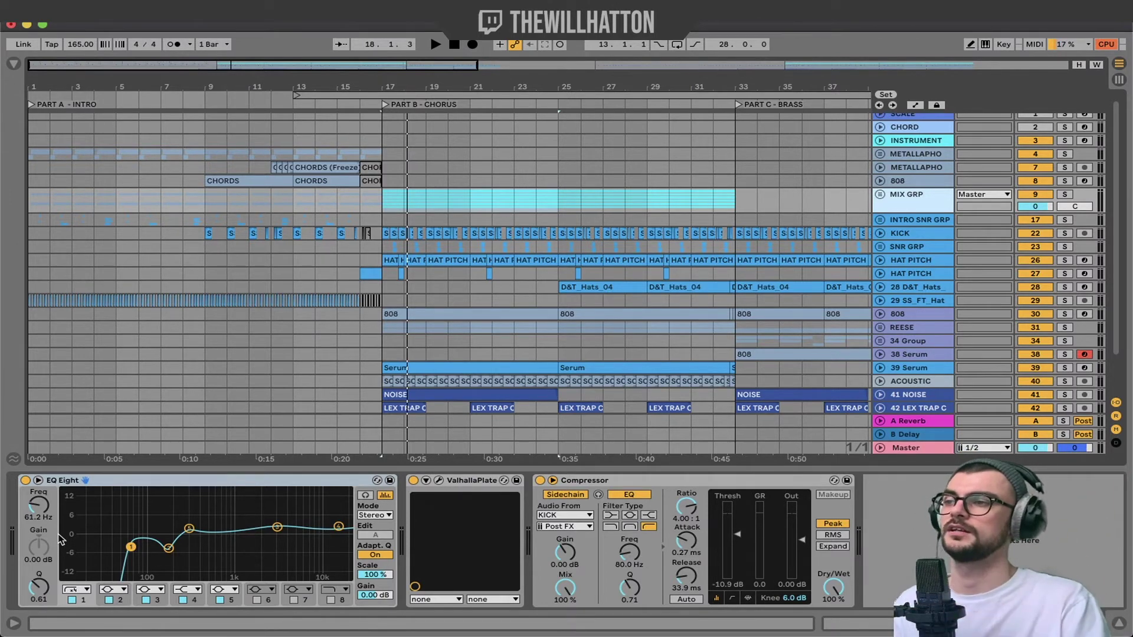
click(170, 549)
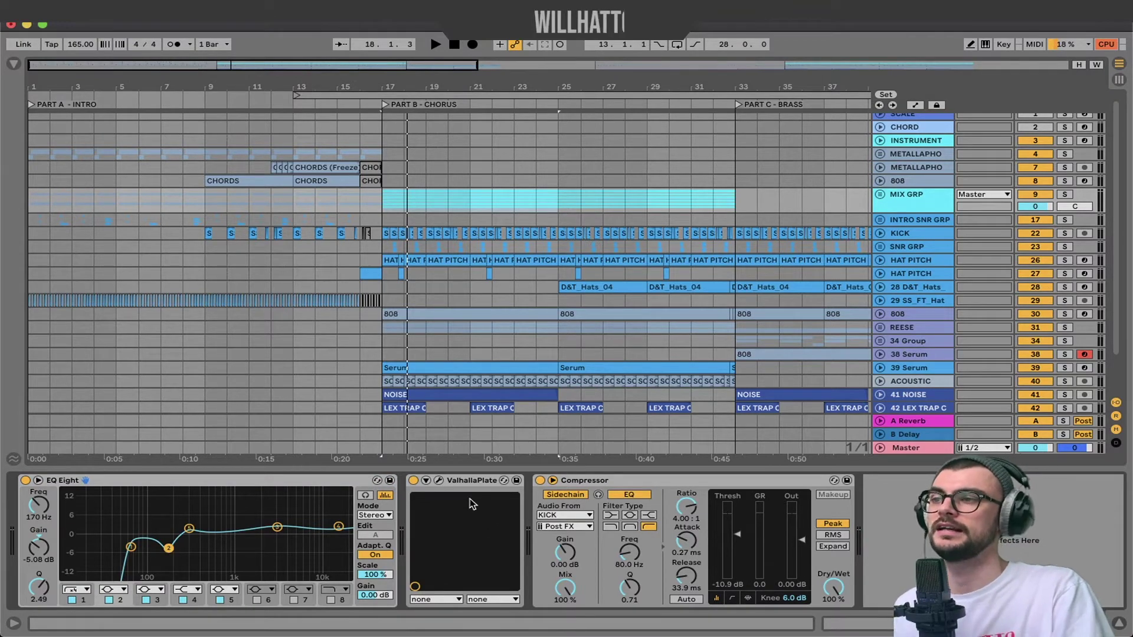
click(438, 481)
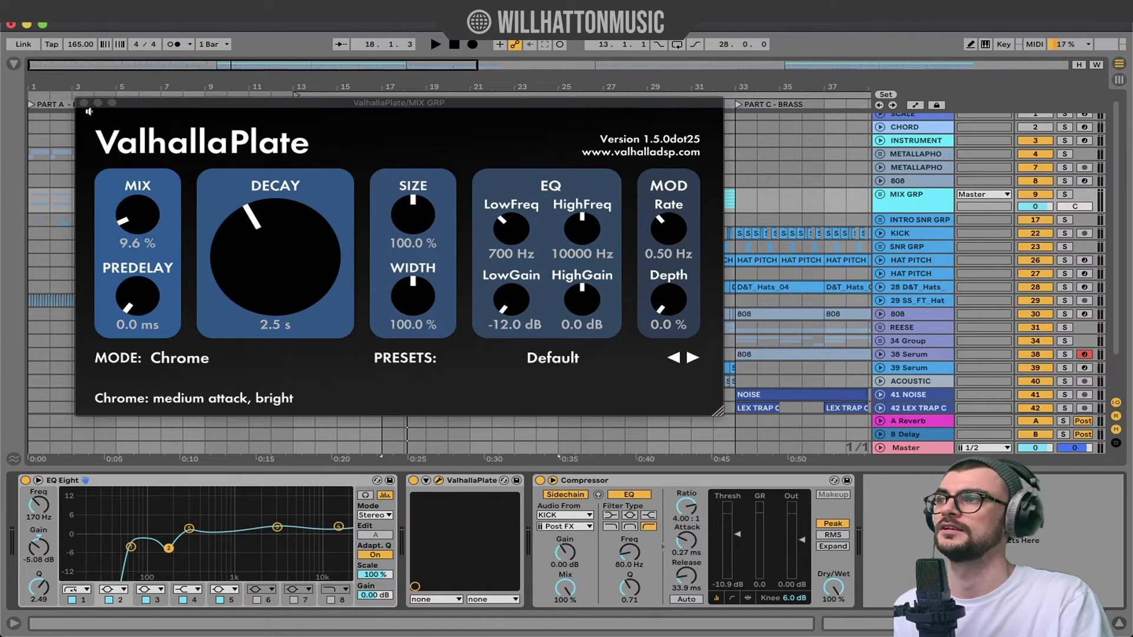
click(438, 480)
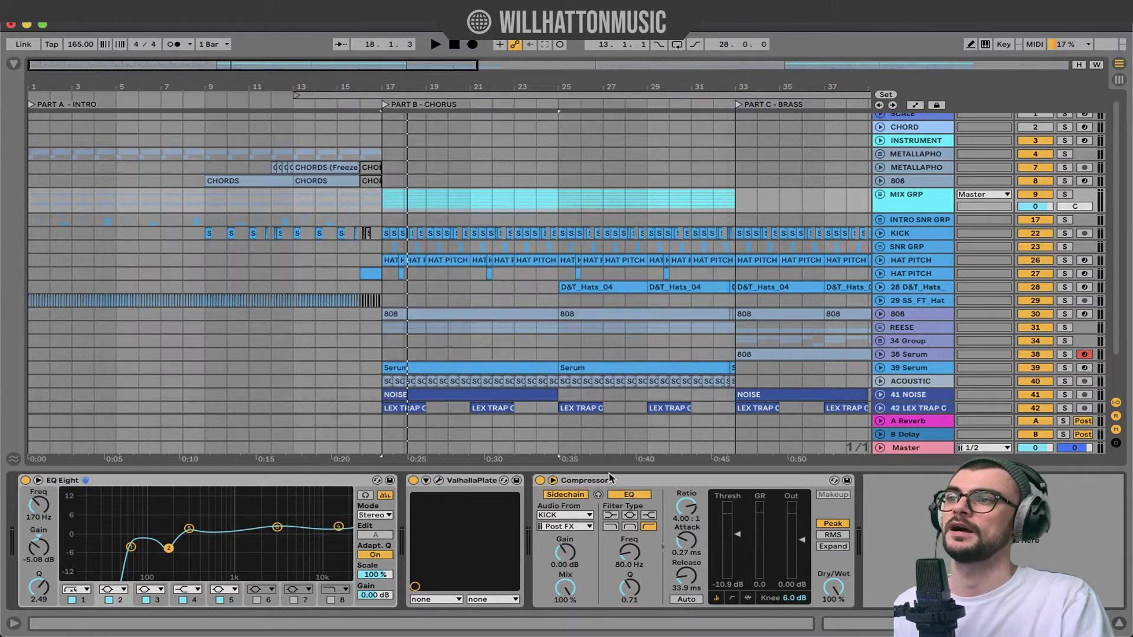
click(561, 512)
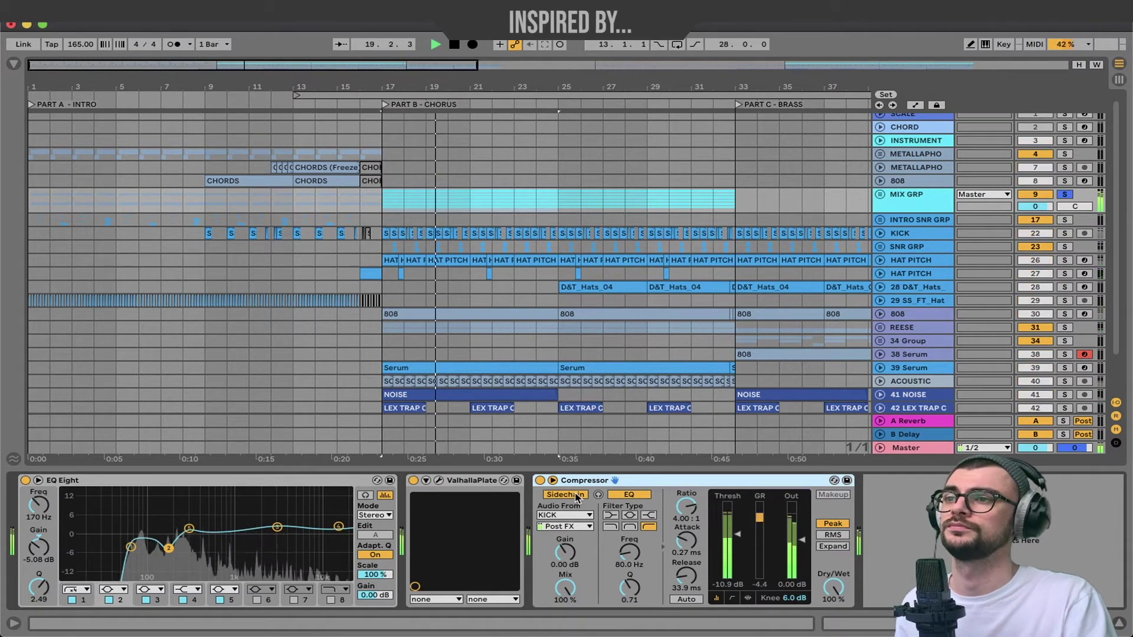
- Solo the drum tracks from KICK to the hats and zoom their lanes to fill the view
click(915, 233)
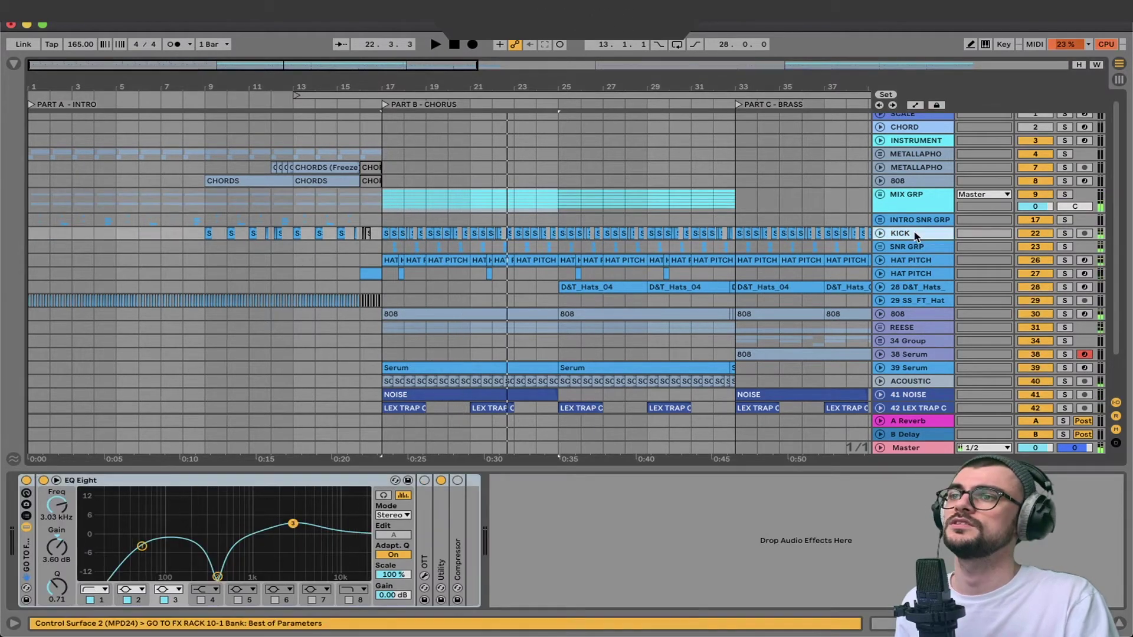
shift+click(917, 302)
key(s)
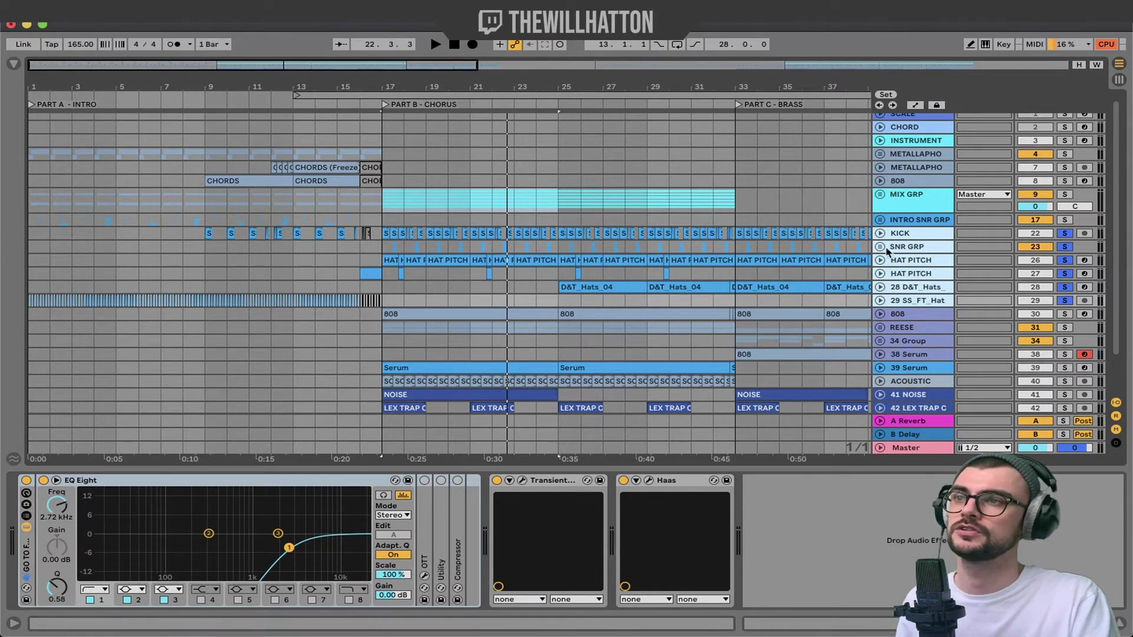
key(z)
- Unfold the two snare tracks to show their waveforms and inspect the KICK chain's Utility
scroll(894, 226, up, 2)
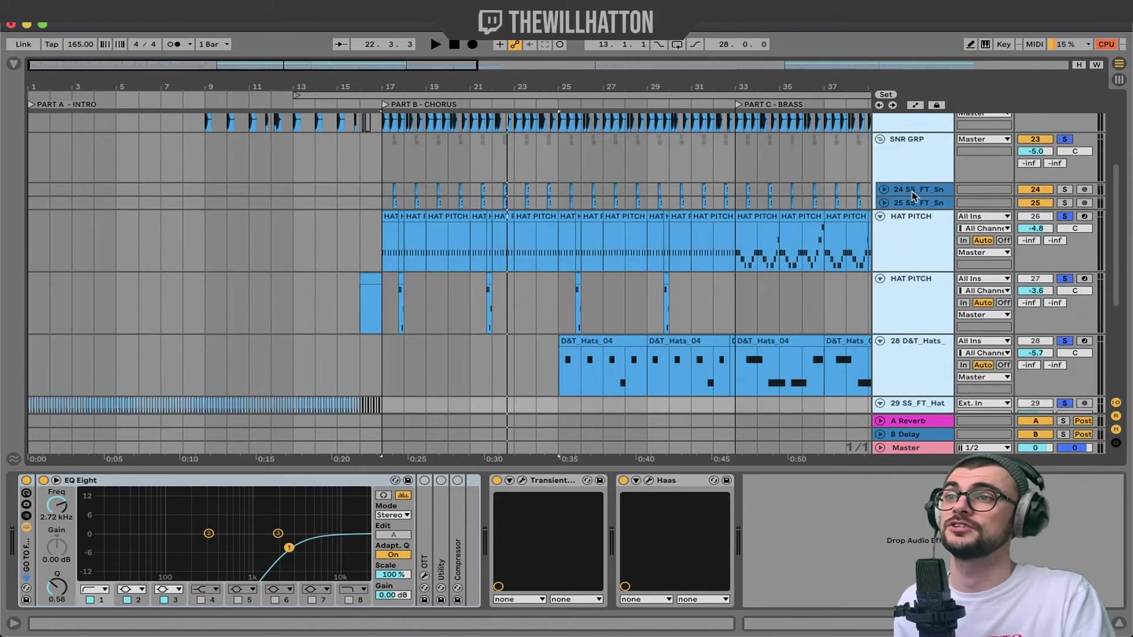
click(883, 189)
click(394, 175)
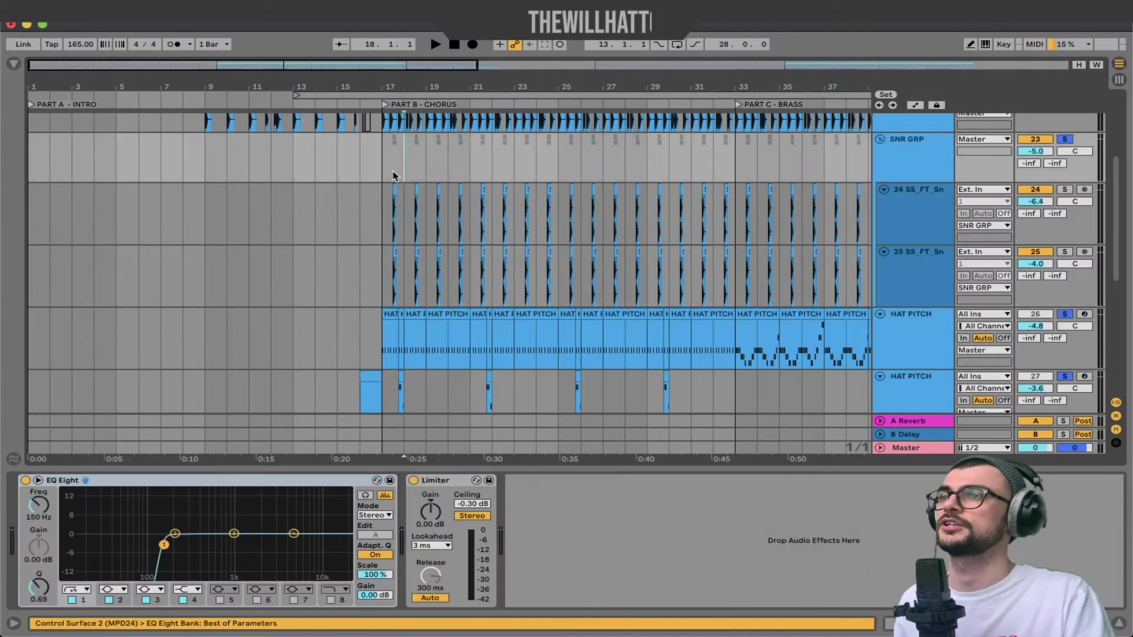
scroll(388, 197, up, 5)
click(385, 218)
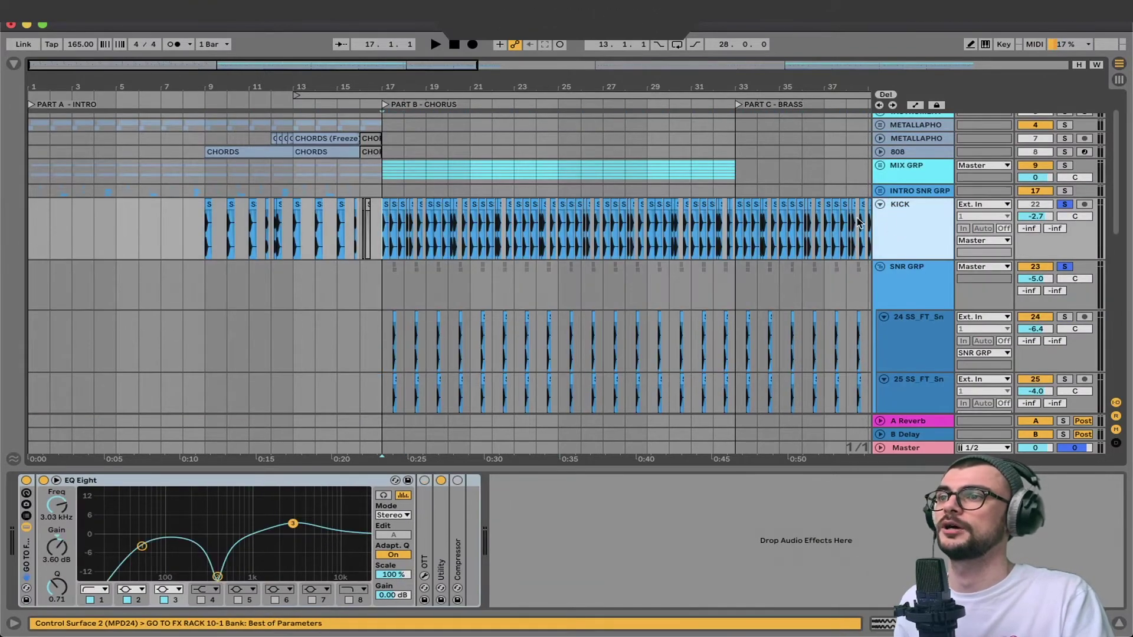
click(362, 509)
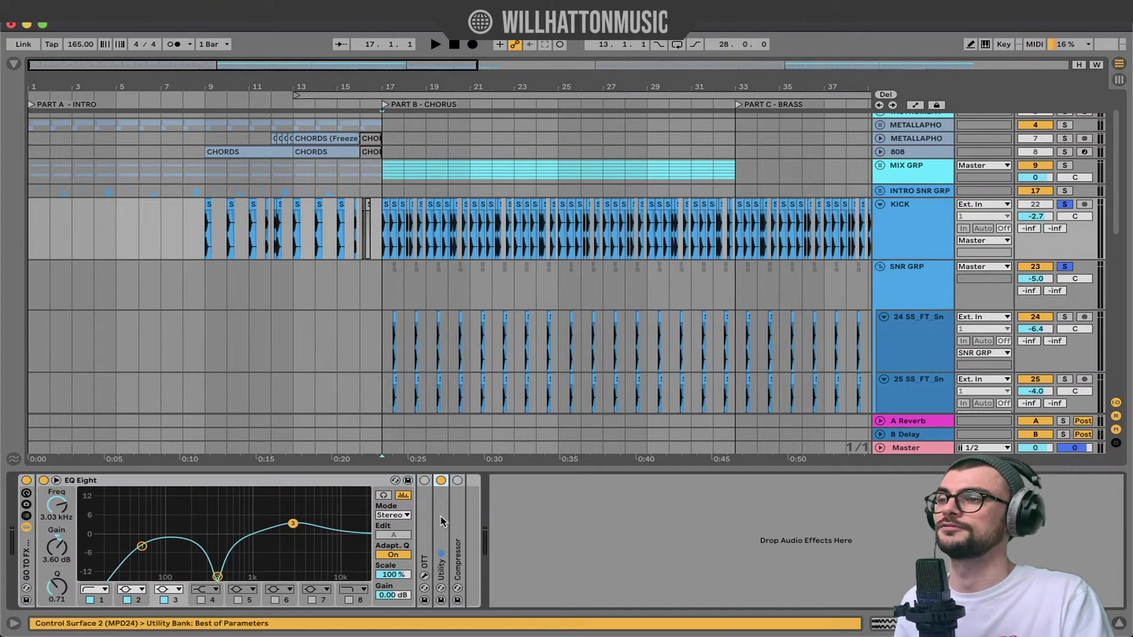
- Collapse the kick's EQ Eight and delete the empty 23 MIDI track
click(28, 545)
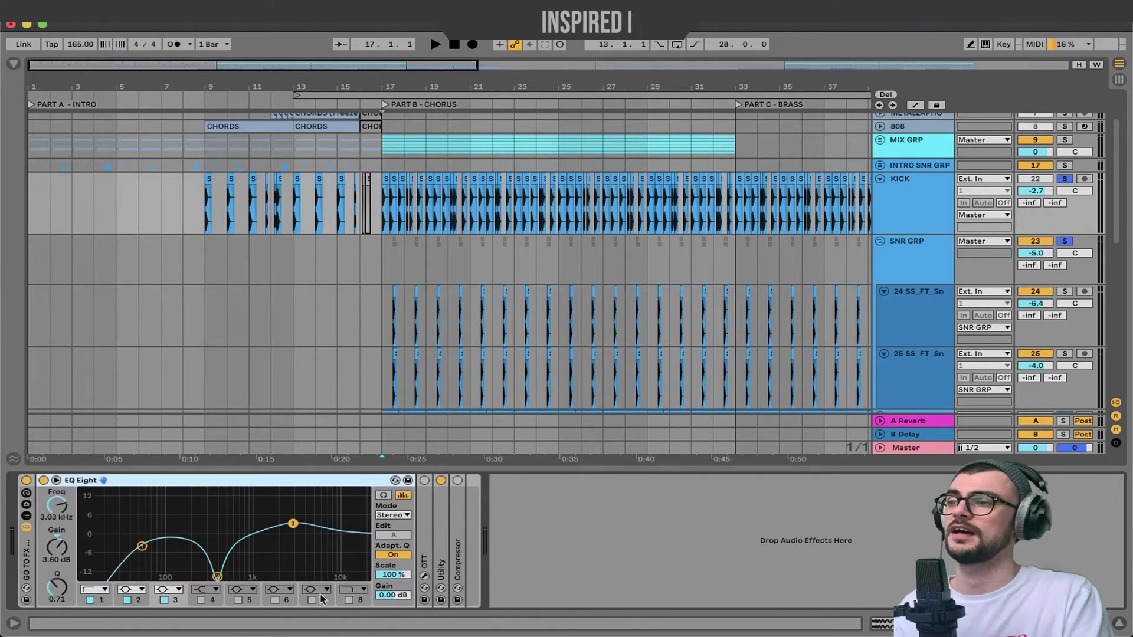
double_click(140, 483)
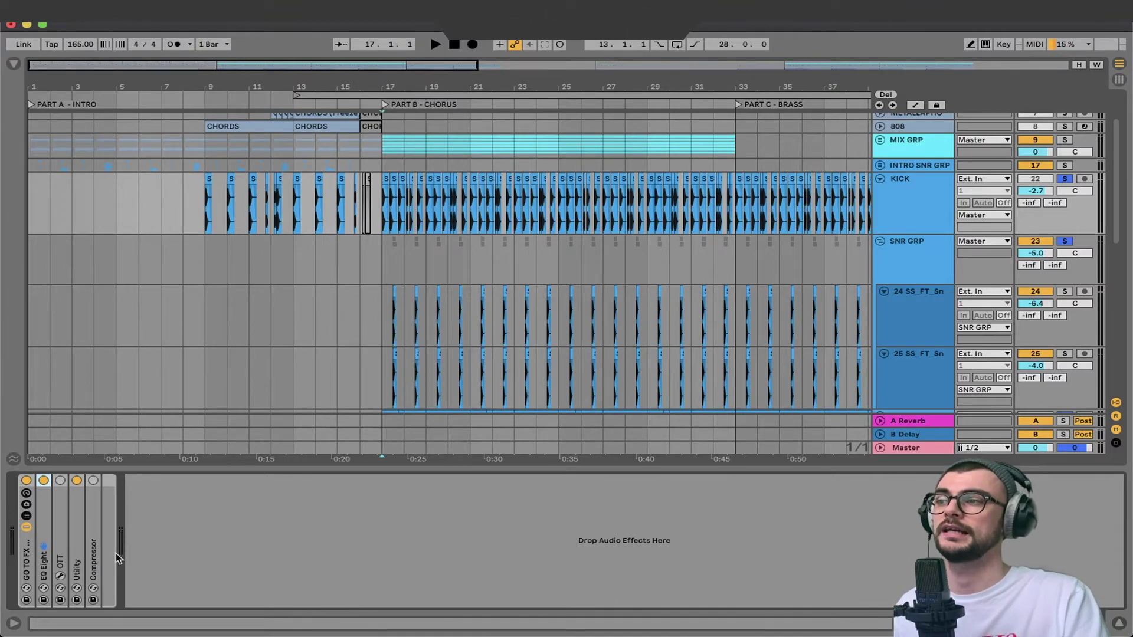
right_click(912, 216)
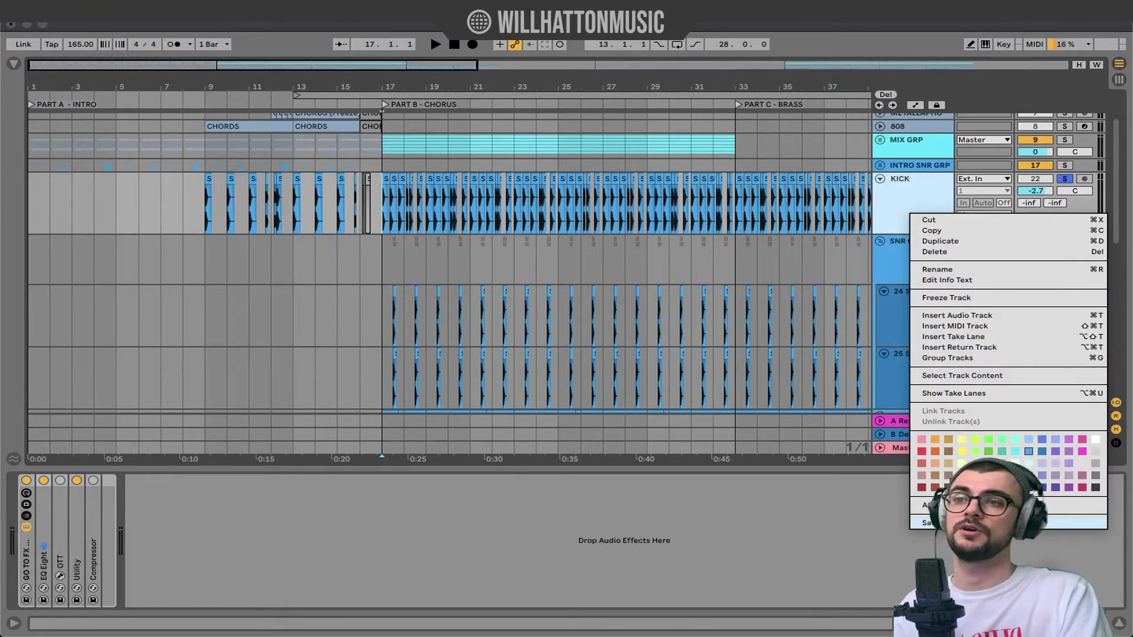
click(665, 495)
scroll(785, 303, down, 10)
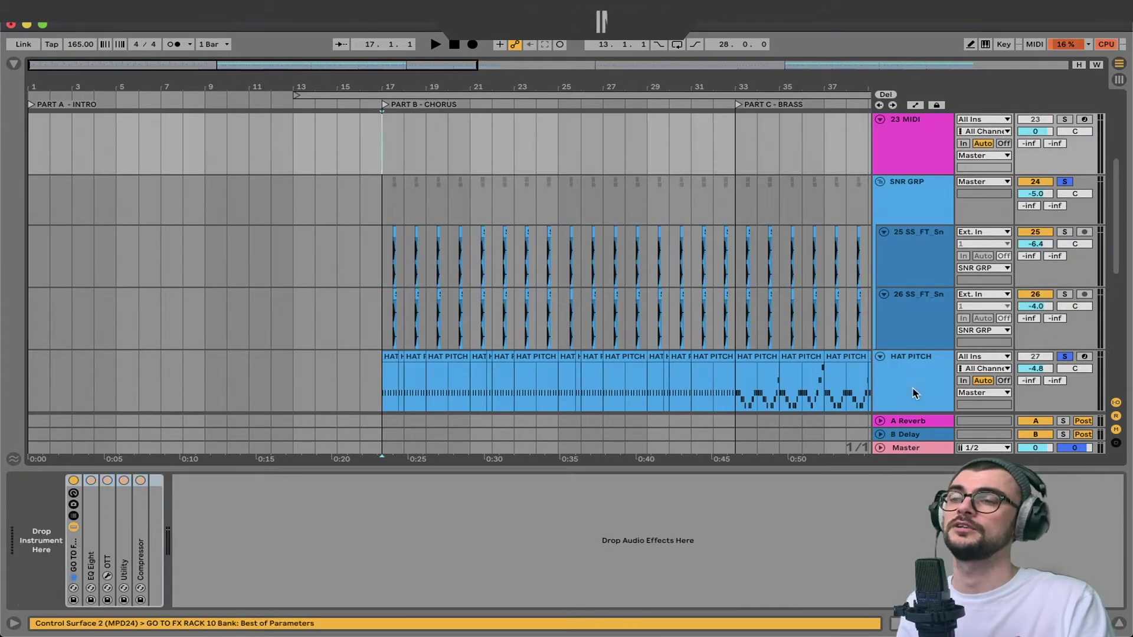
click(918, 351)
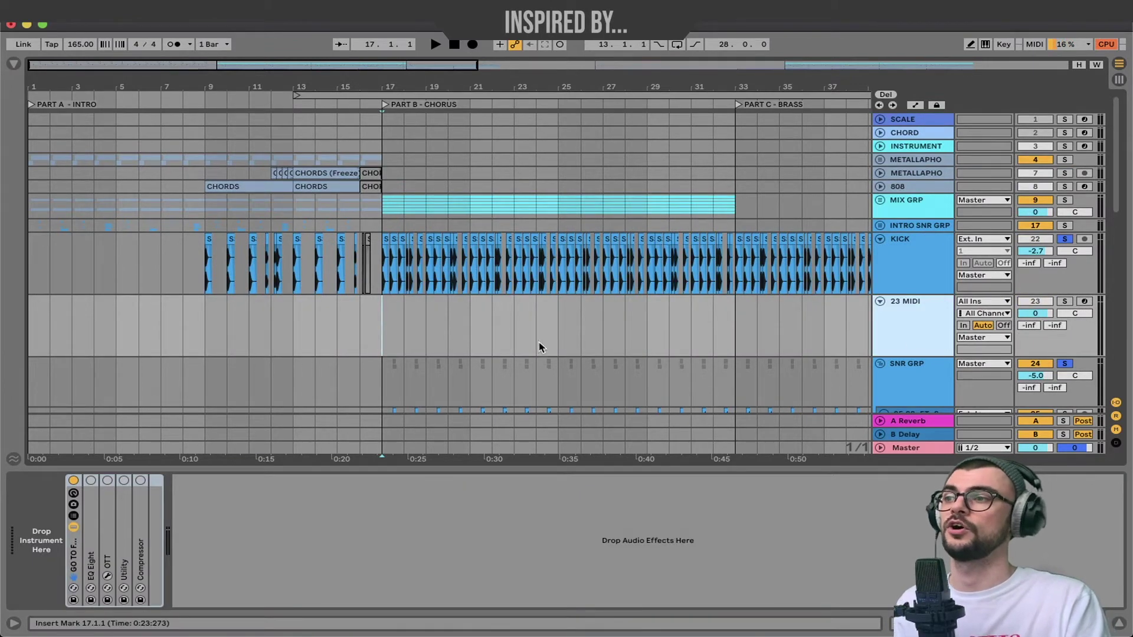
key(Delete)
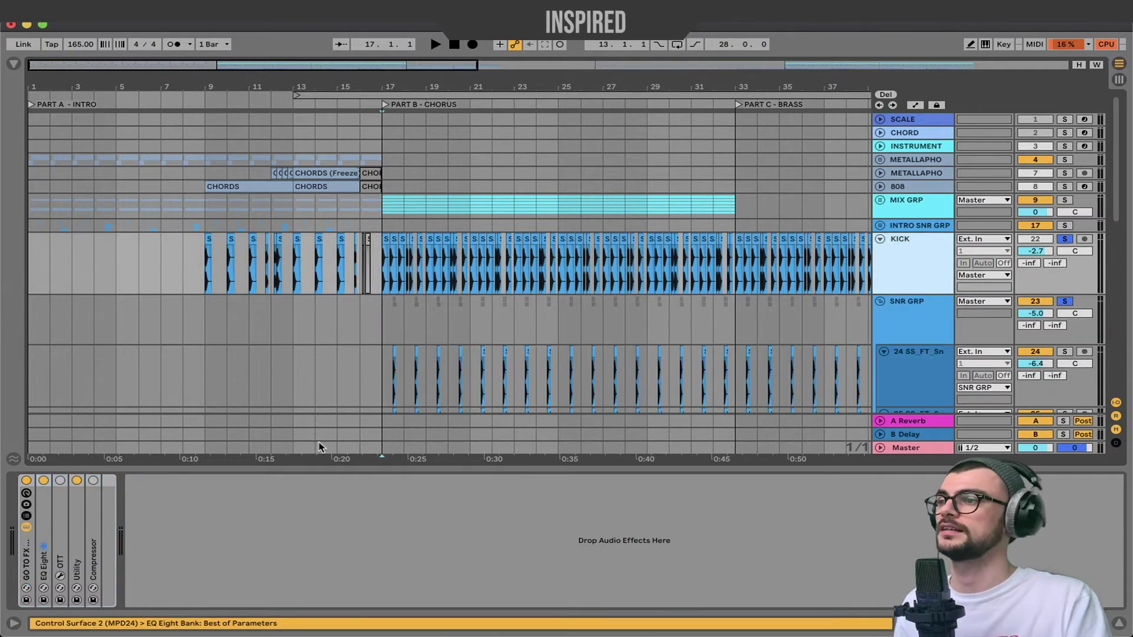
- Expand the kick's EQ Eight curve, then play and view the 24 and 25 SS_FT_Sn chains
double_click(42, 538)
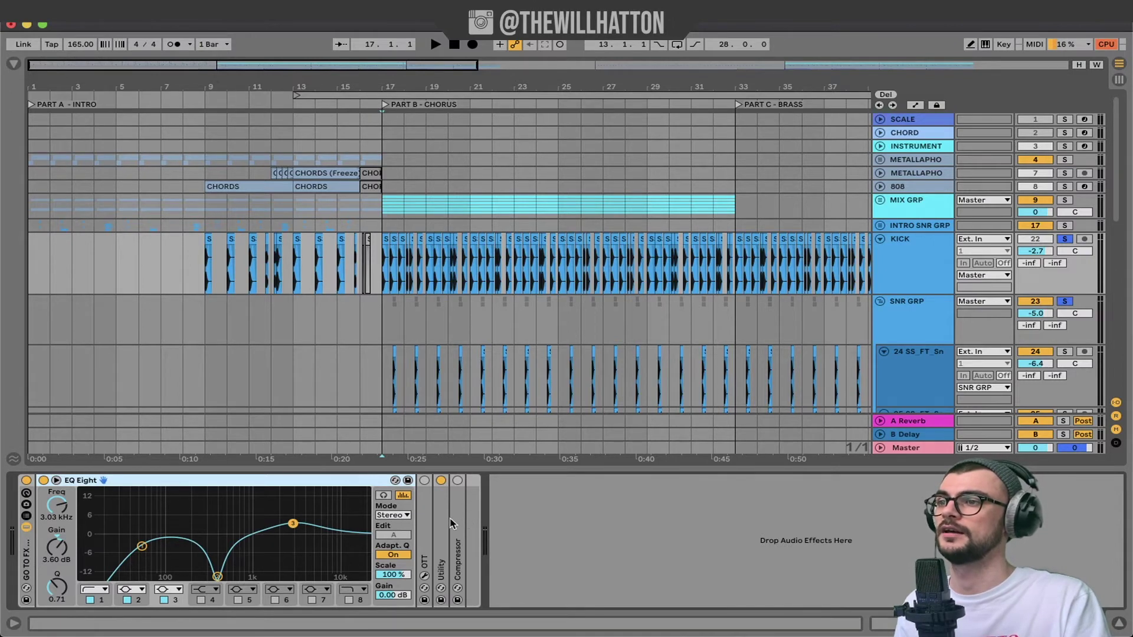
key(space)
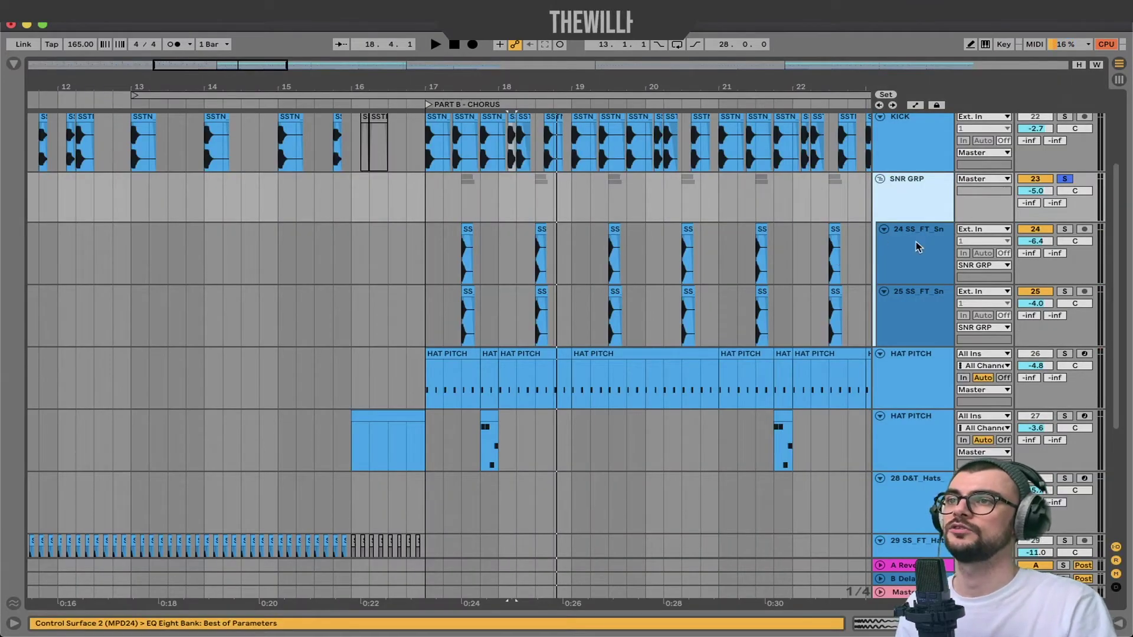
double_click(917, 245)
click(911, 289)
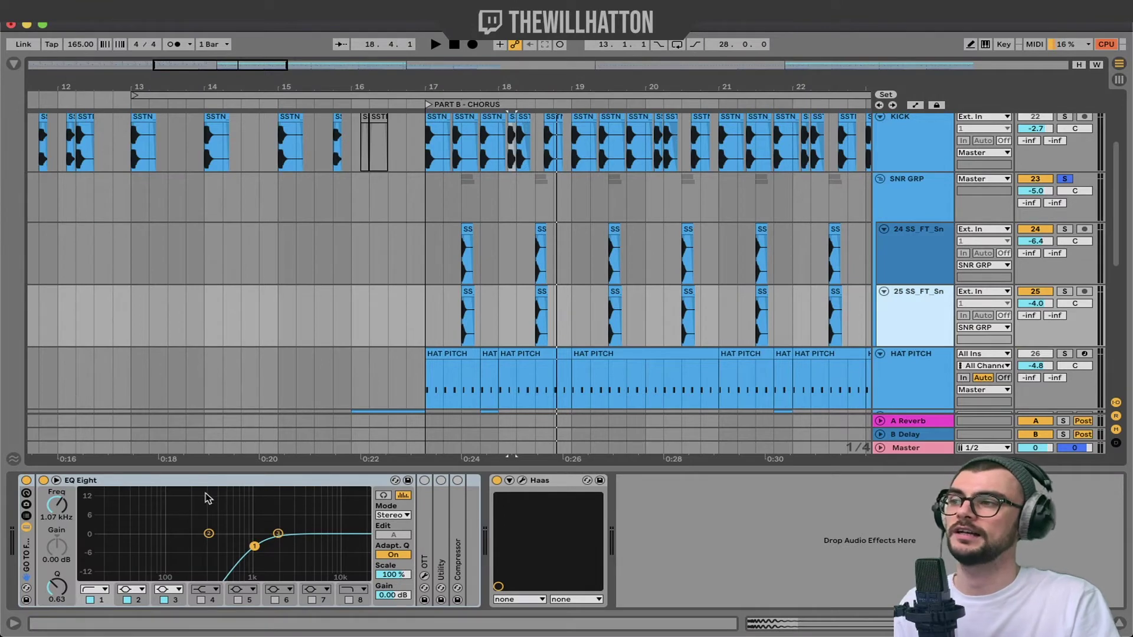
key(Up)
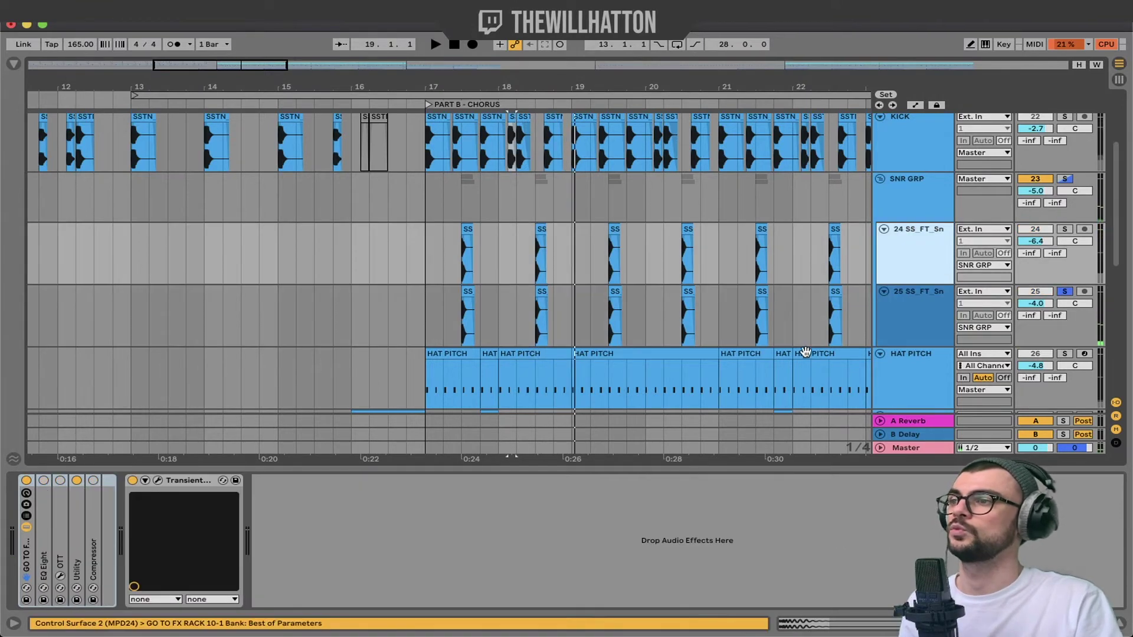
- Inspect track 24's Transient Master settings and expanded Utility, then close Transient Master
click(158, 481)
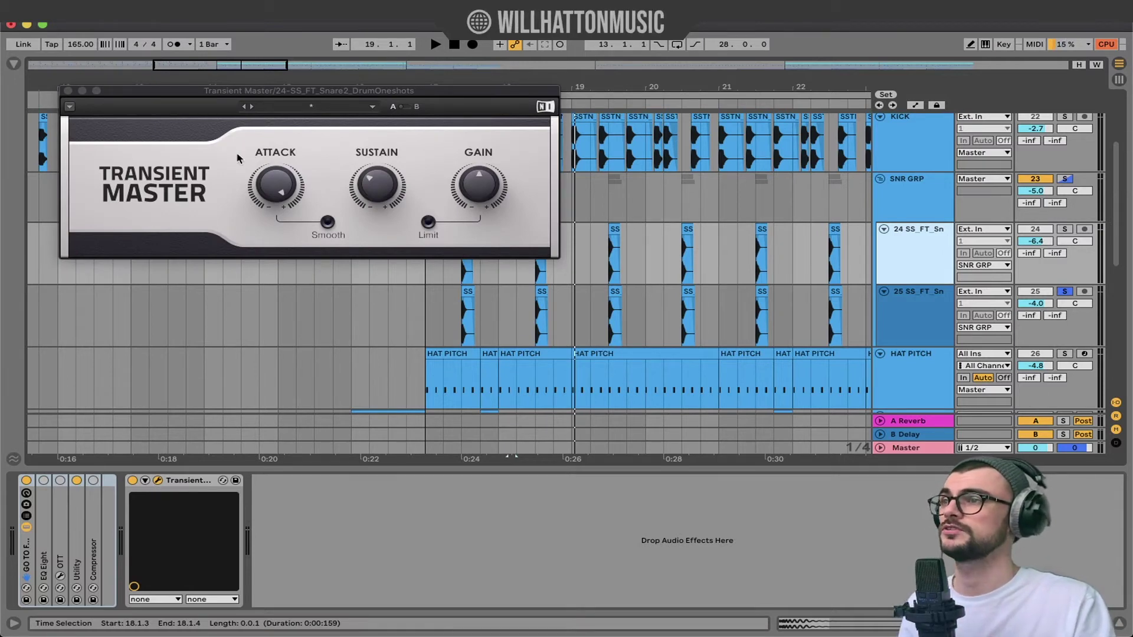
double_click(77, 525)
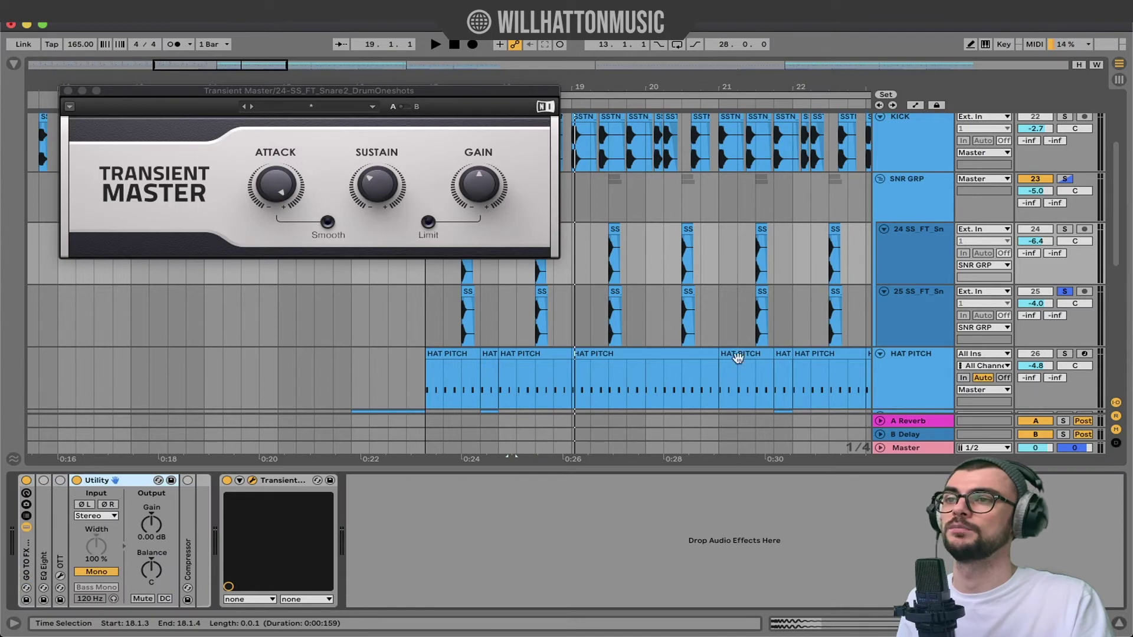
click(767, 198)
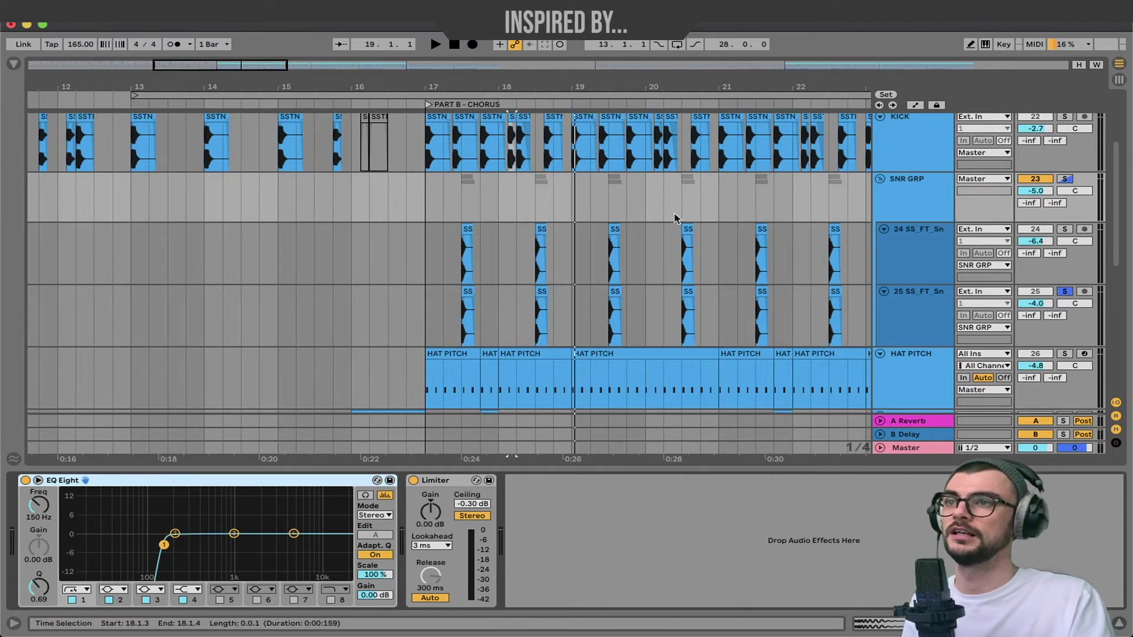
- Play the SNR GRP group, then select the HAT PITCH track and stop
click(914, 195)
key(space)
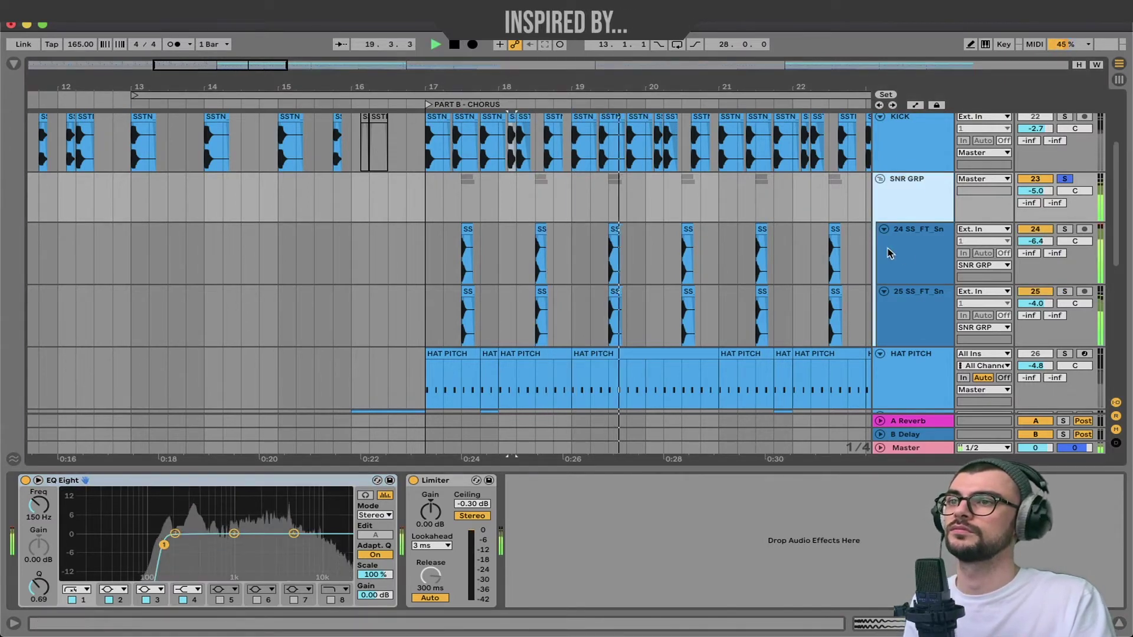
scroll(912, 326, down, 1)
click(913, 326)
key(space)
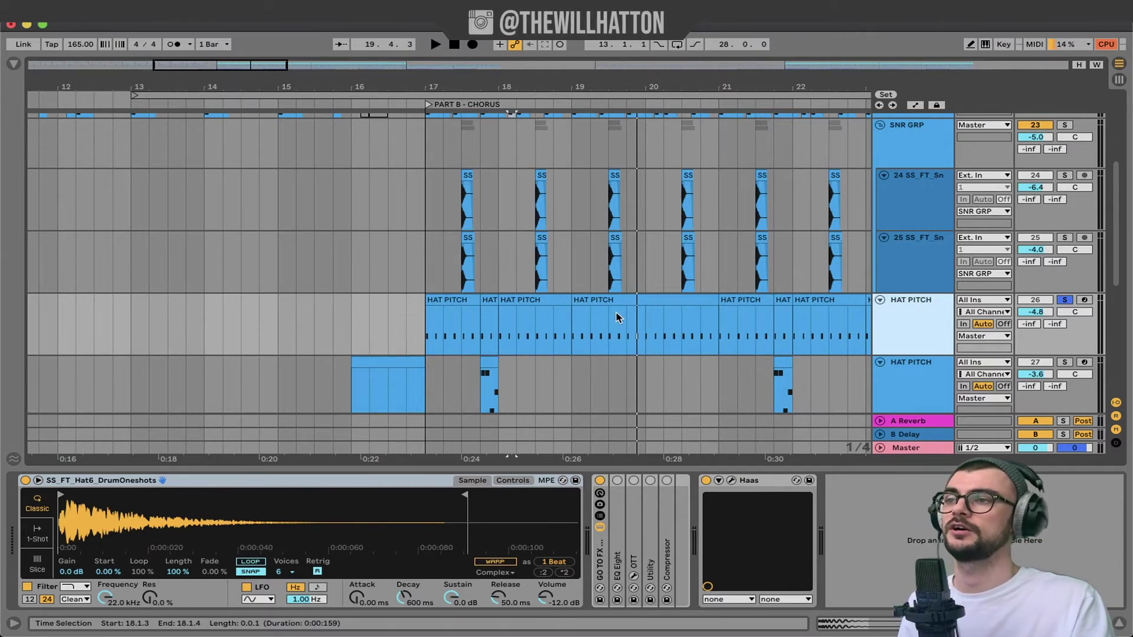
- Scroll the arrangement to the chorus and set the start position to bar 17
scroll(616, 317, right, 3)
scroll(616, 318, right, 5)
scroll(649, 316, down, 3)
scroll(687, 315, right, 1)
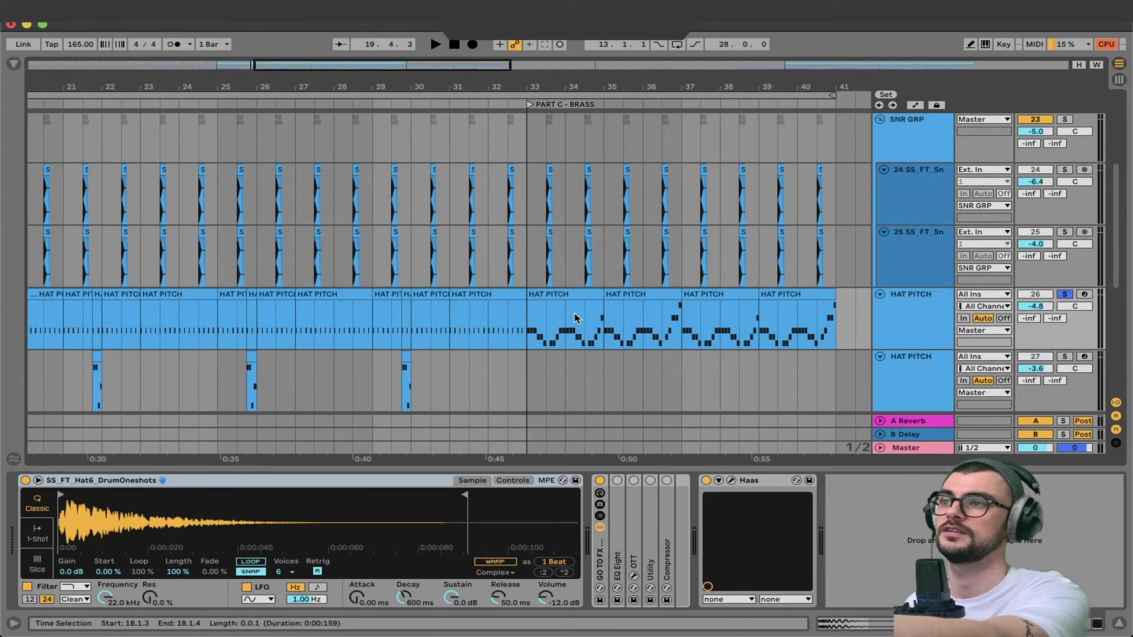
scroll(405, 324, left, 6)
scroll(401, 328, left, 4)
scroll(402, 328, right, 2)
scroll(402, 328, right, 1)
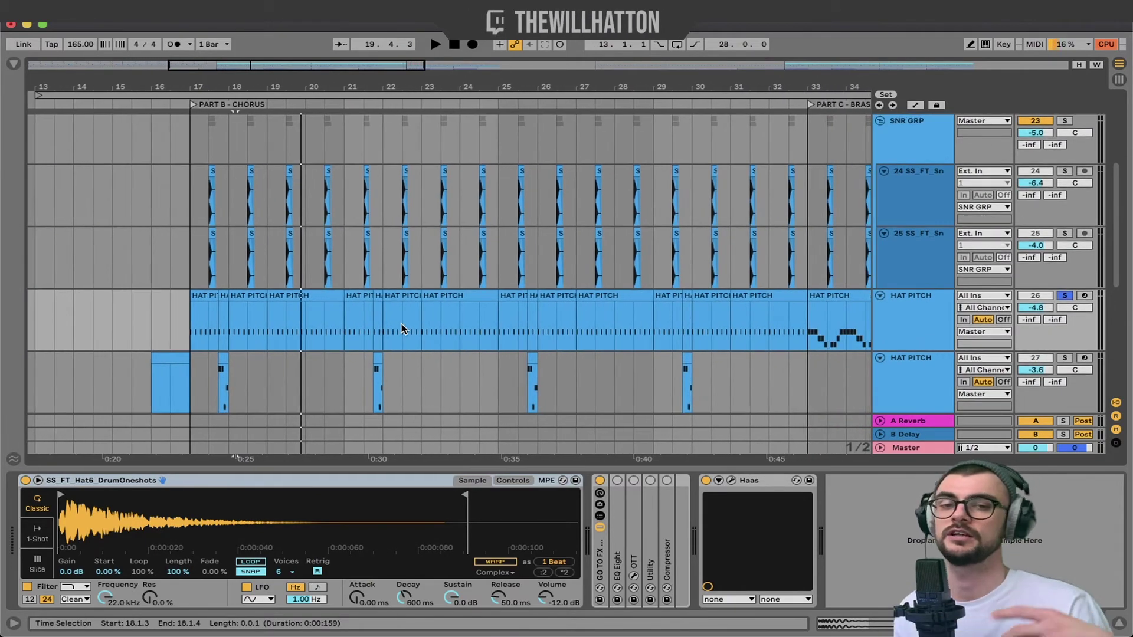
click(192, 323)
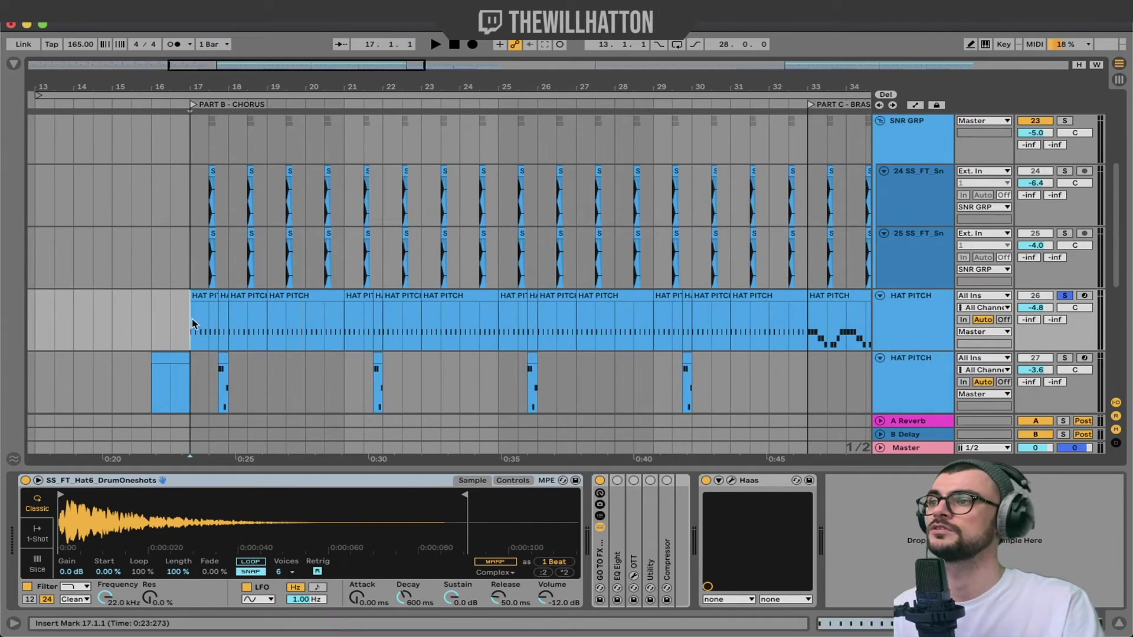
scroll(153, 301, up, 5)
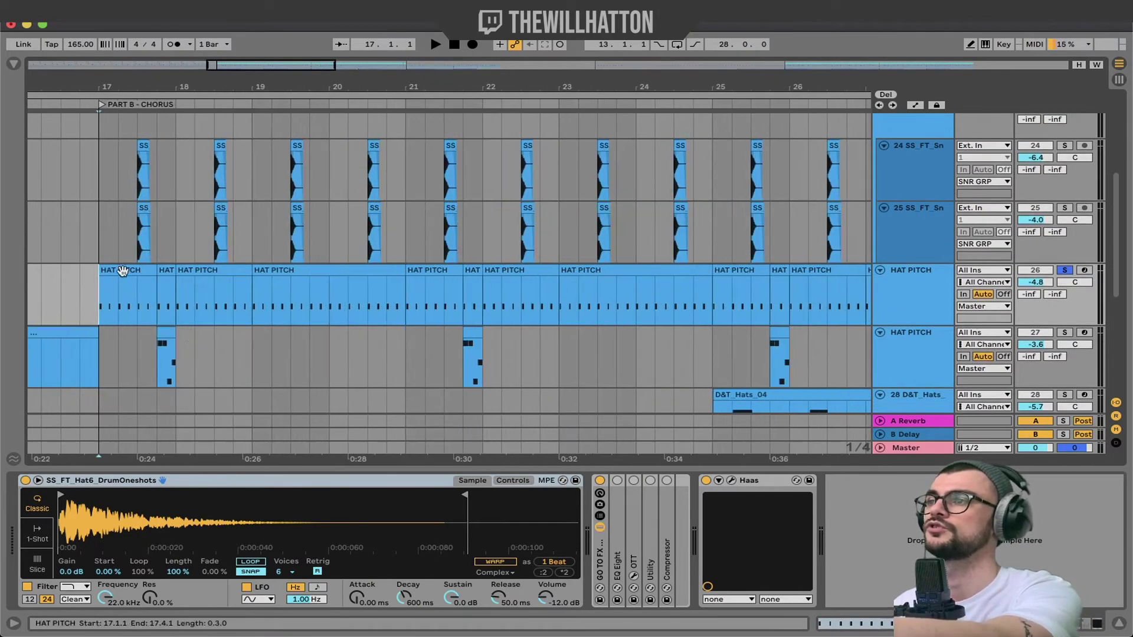
- View the notes of the short HAT PITCH clip at 17.4, then return to the arrangement
click(116, 264)
scroll(158, 268, up, 3)
scroll(158, 268, up, 2)
click(262, 269)
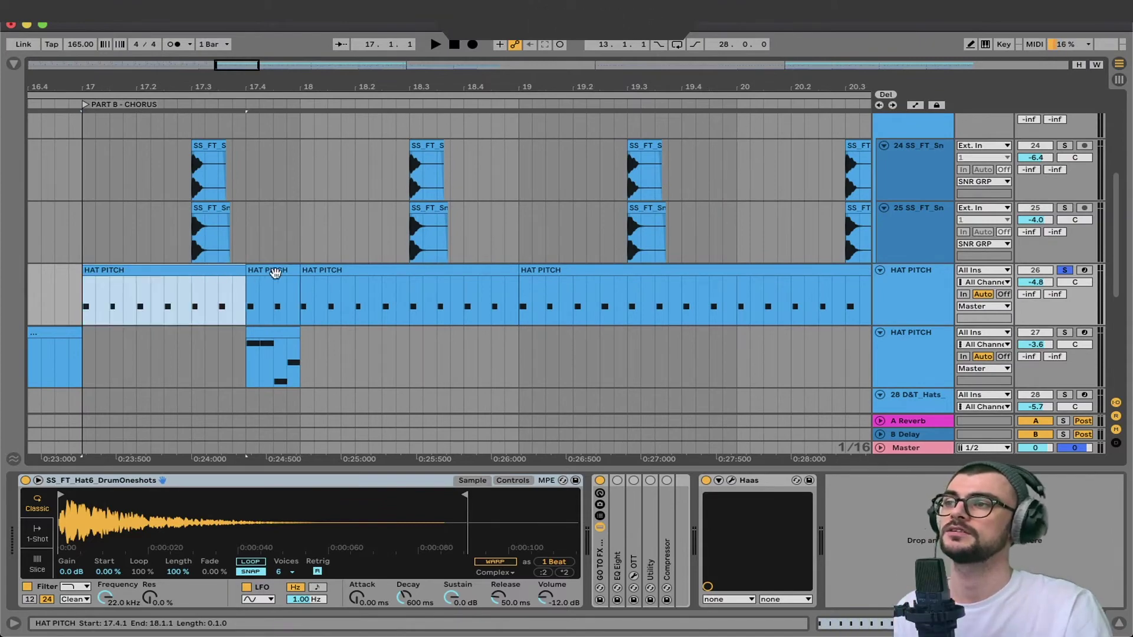
double_click(261, 268)
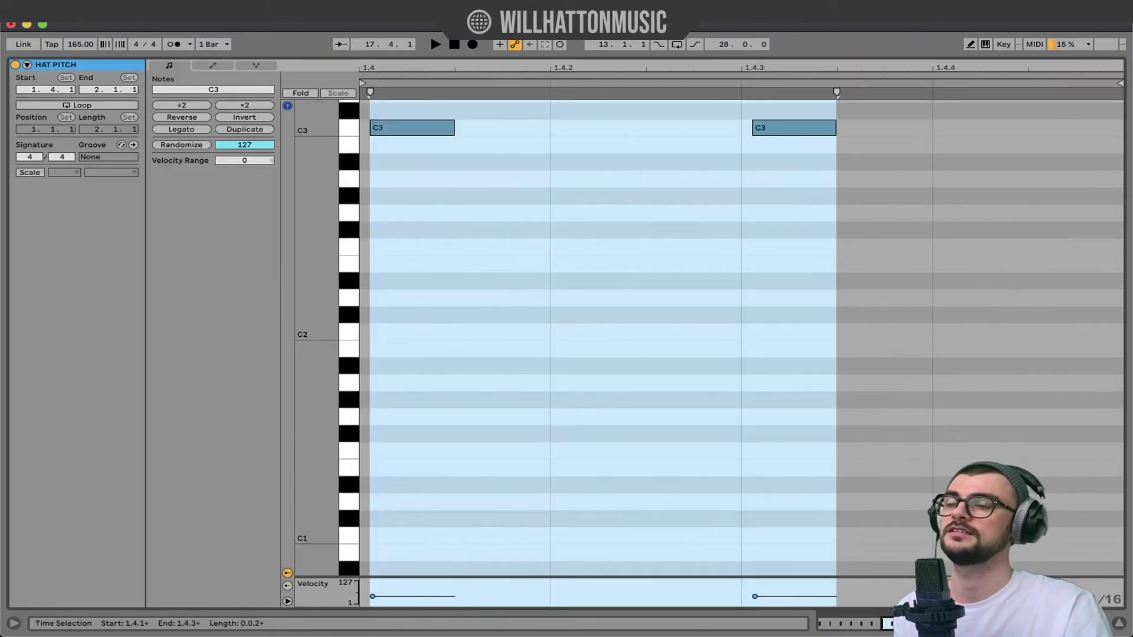
click(1119, 623)
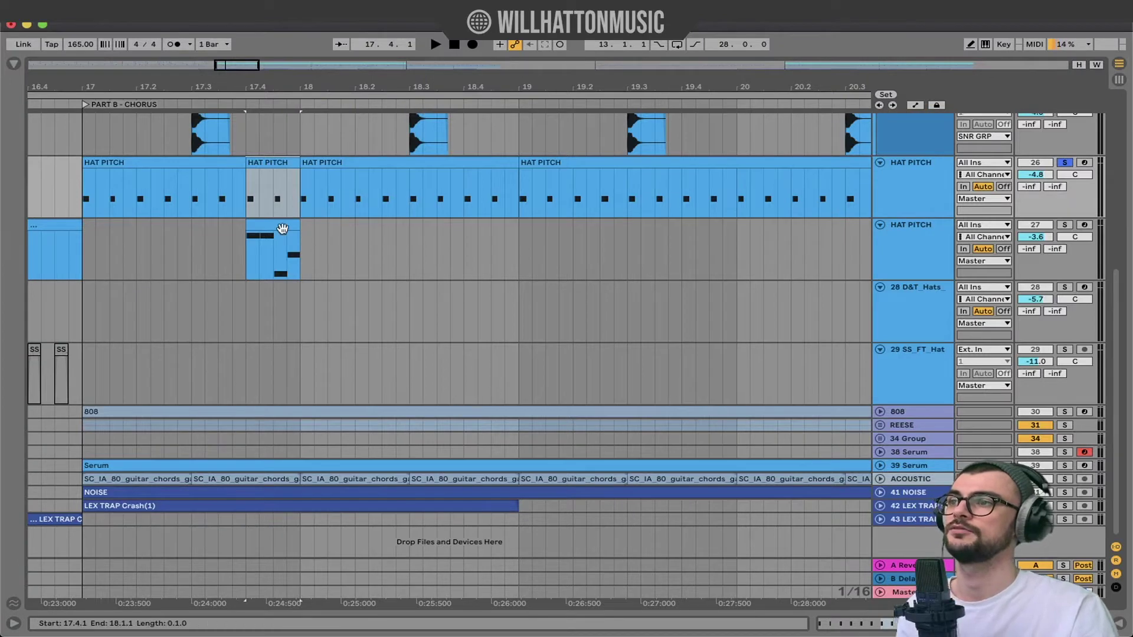
- Play from bar 17, show the HAT PITCH sampler chain and select both HAT PITCH tracks
key(space)
key(space)
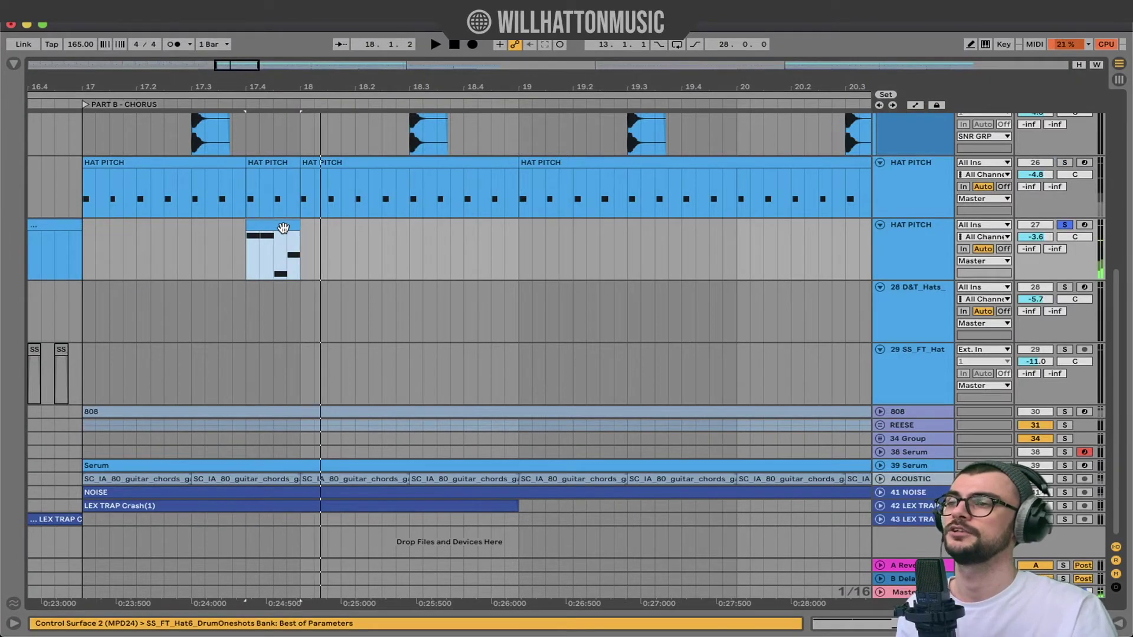
key(space)
key(space)
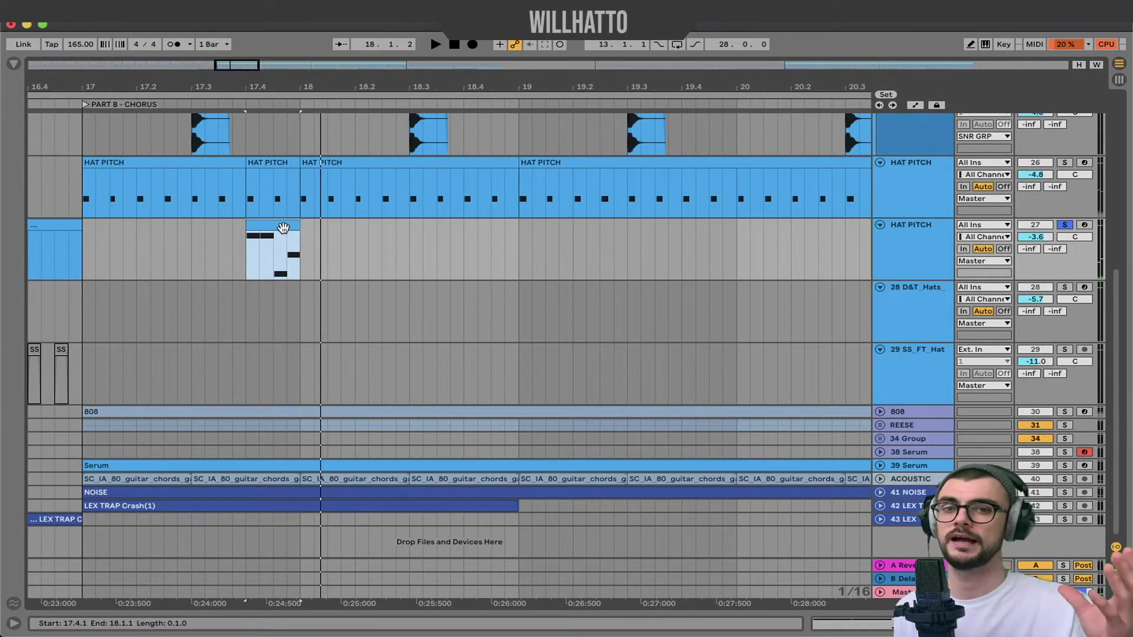
double_click(918, 233)
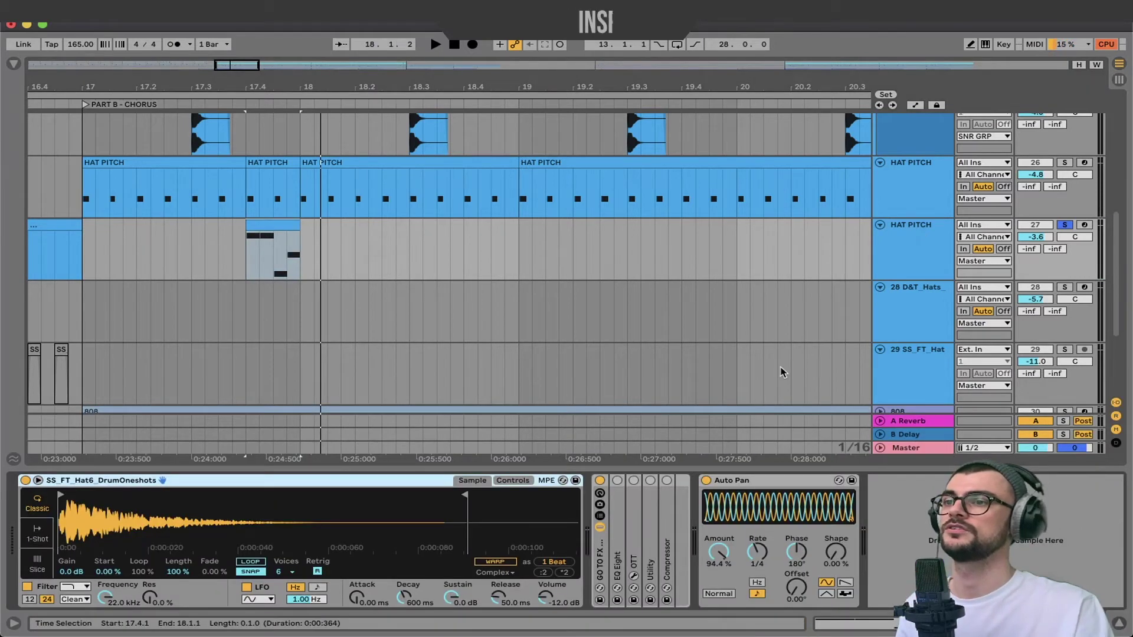
click(253, 169)
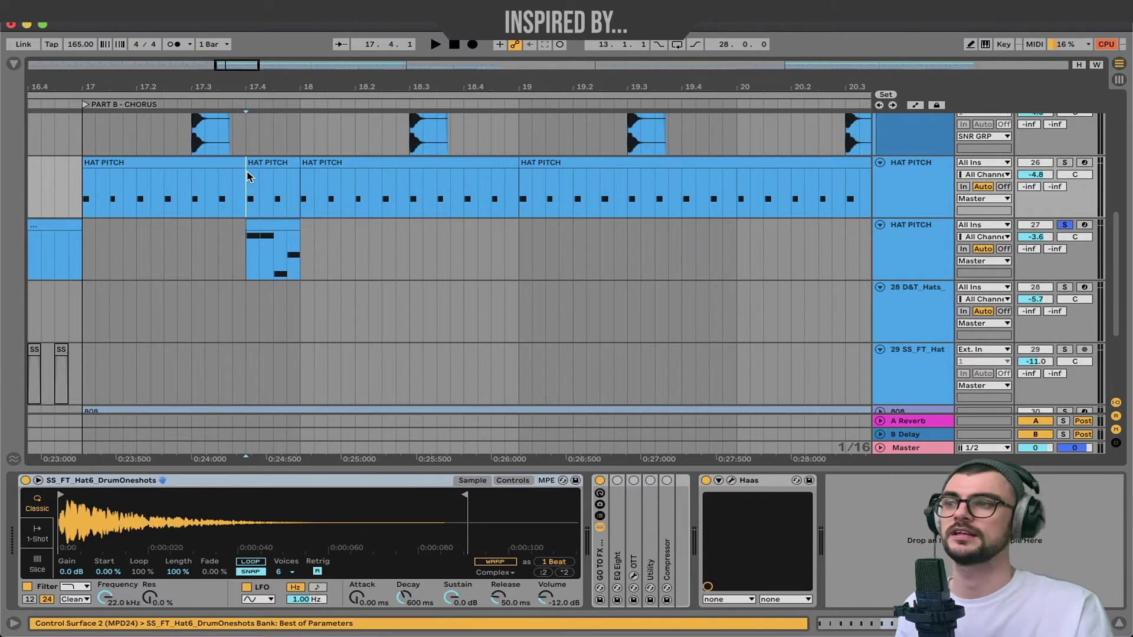
shift+click(647, 249)
- Play the hats without the short 17.4 clip, then restore it with Ctrl+Z
key(space)
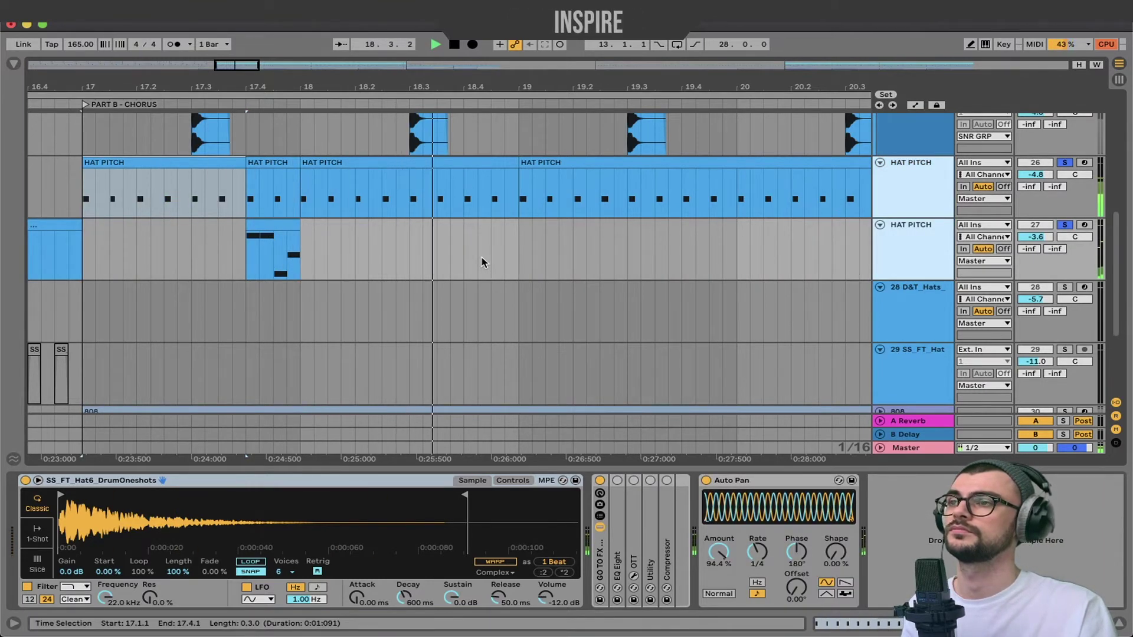
click(85, 184)
key(space)
key(space)
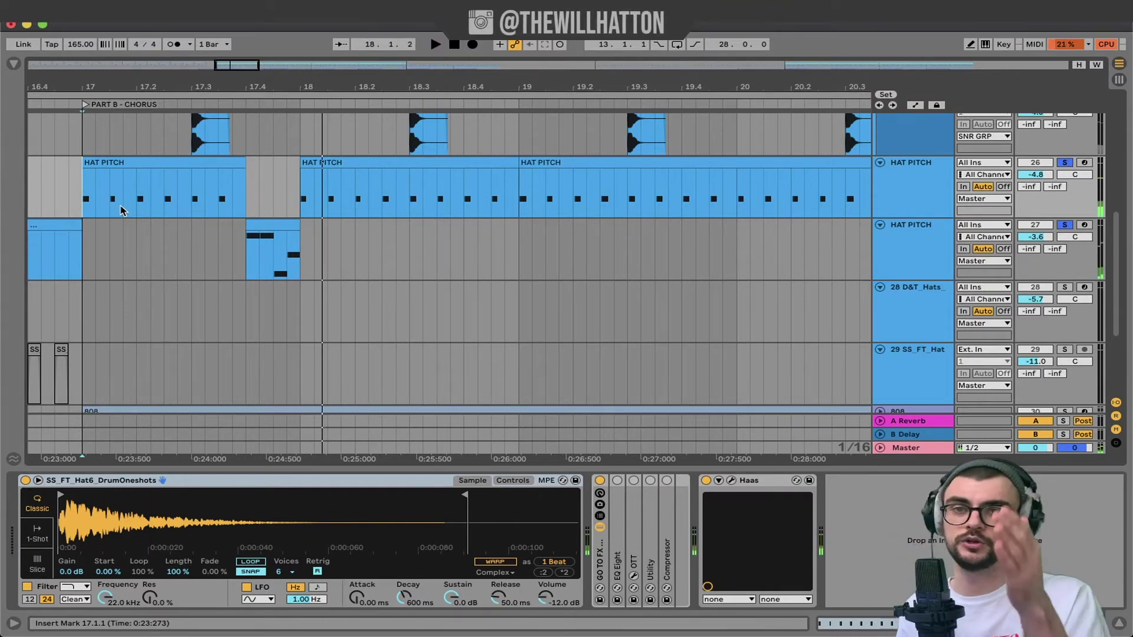
key(ctrl+z)
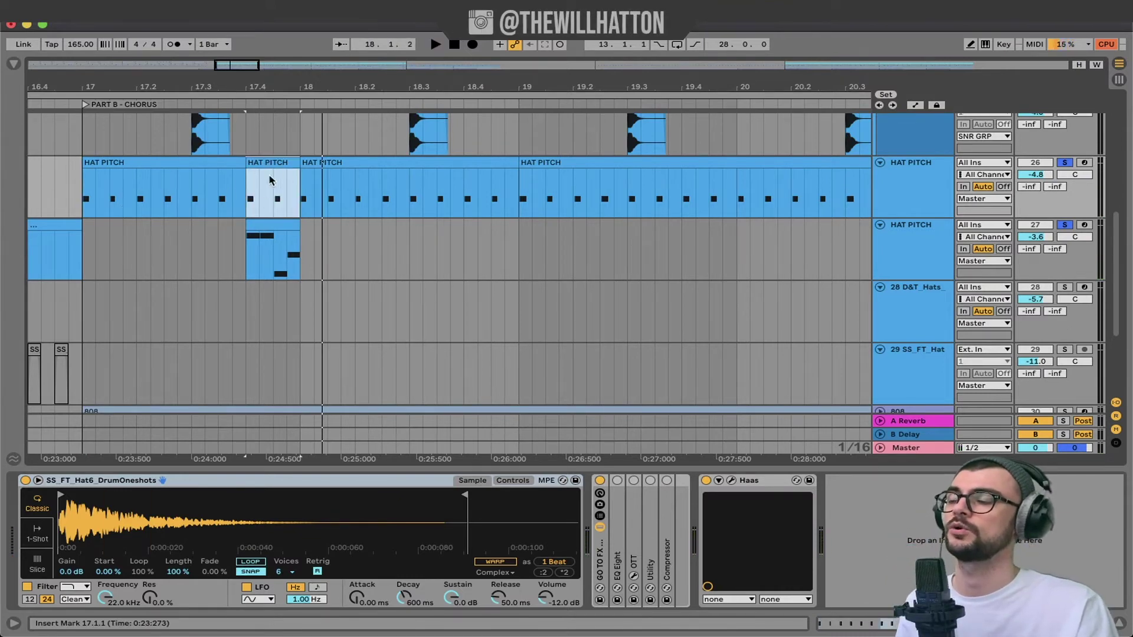
key(minus)
key(minus)
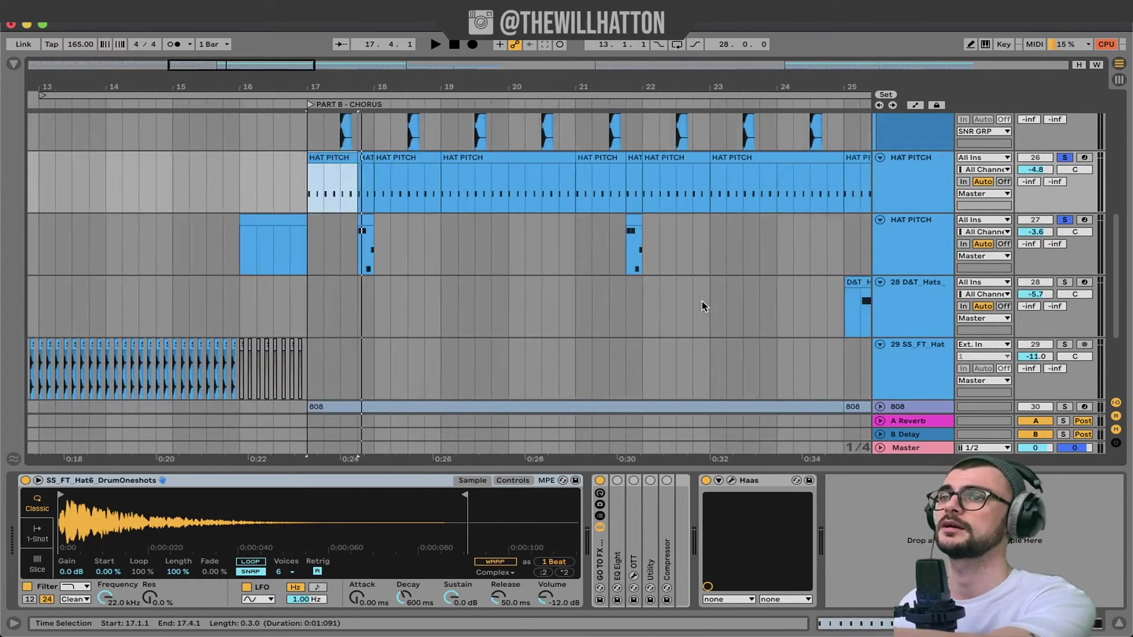
key(minus)
click(703, 306)
key(ctrl+d)
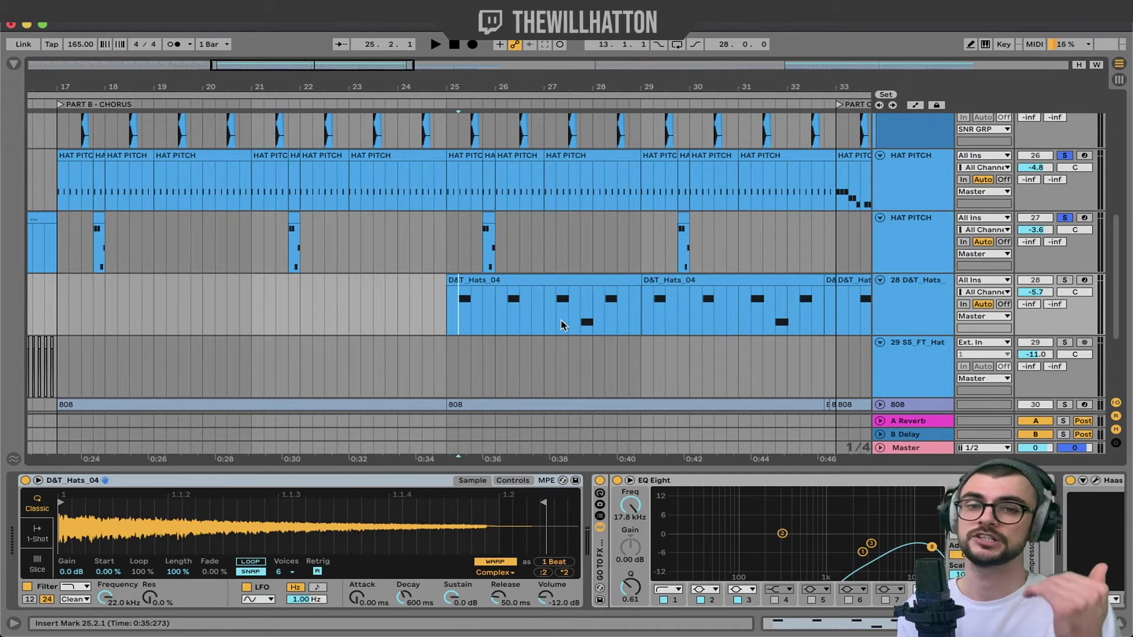
key(space)
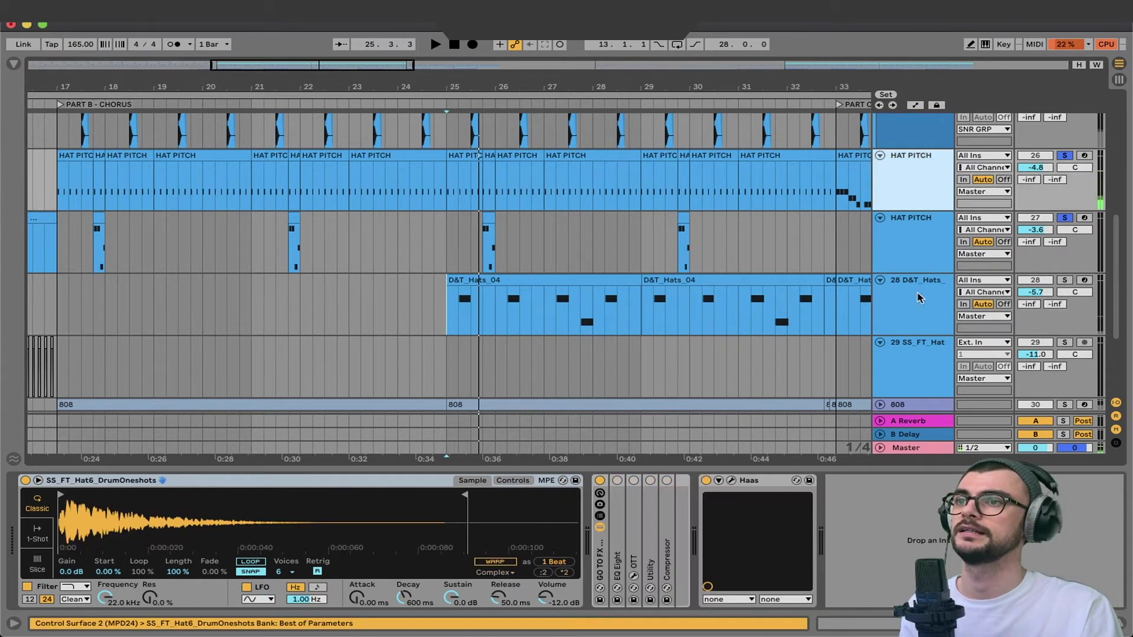
shift+click(906, 303)
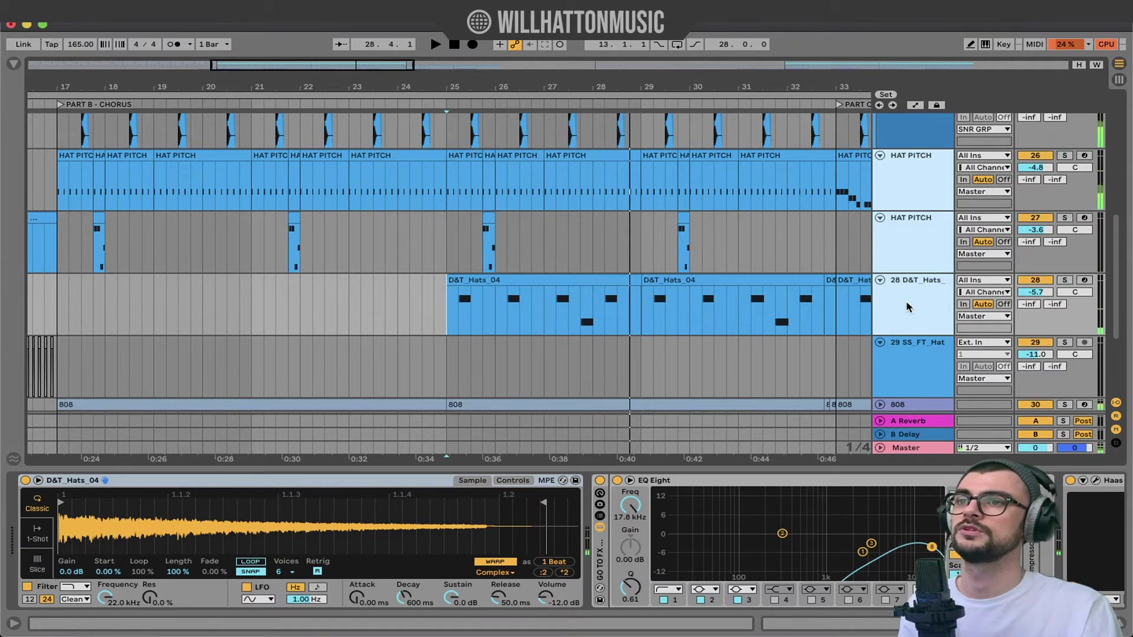
key(space)
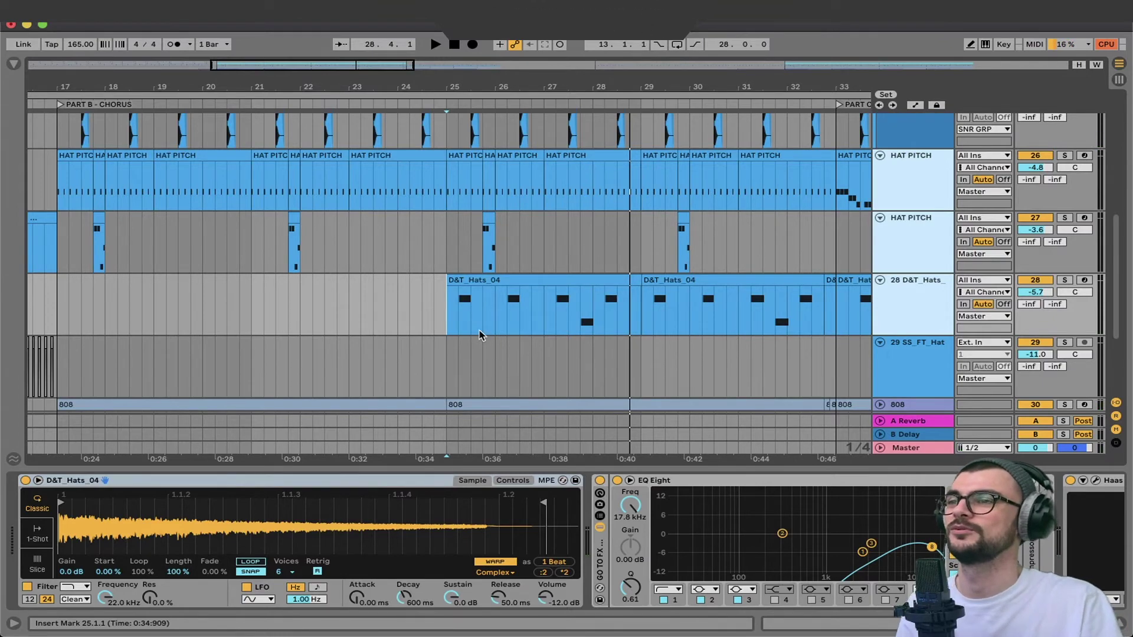
- Select the 808 track, mark bars 17 to 25, and audition it
scroll(479, 334, down, 8)
click(277, 259)
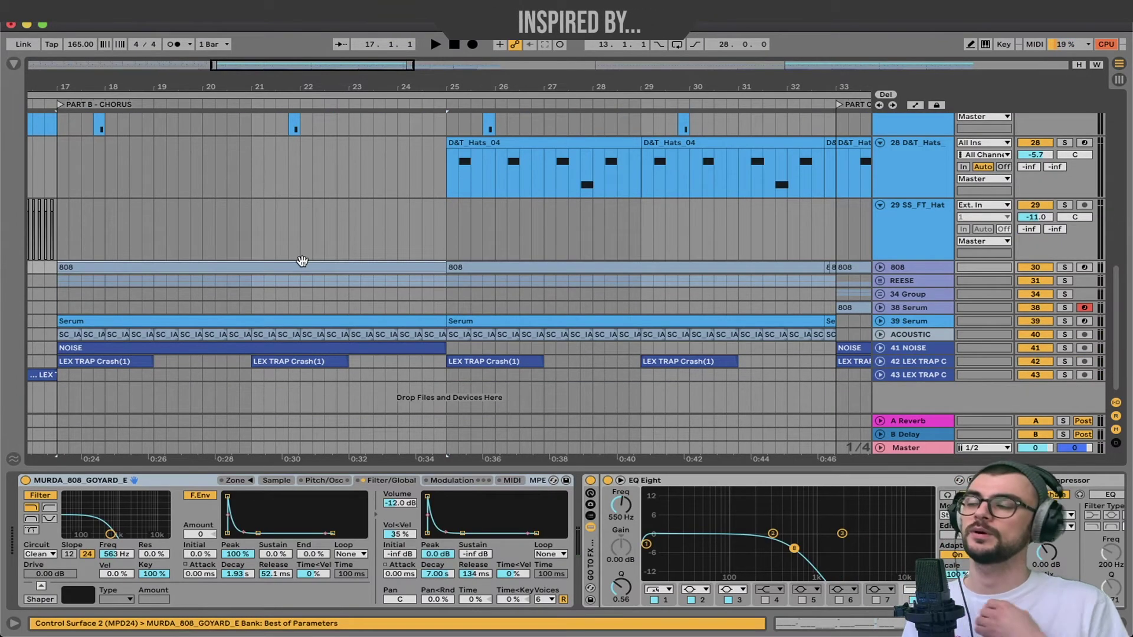
click(304, 261)
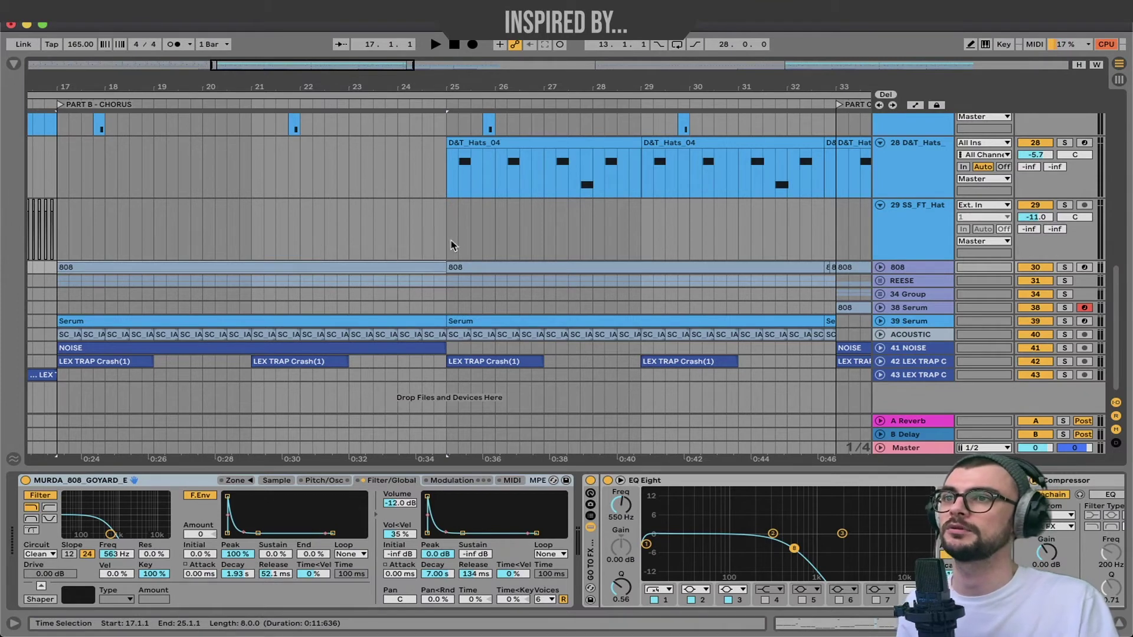
click(61, 255)
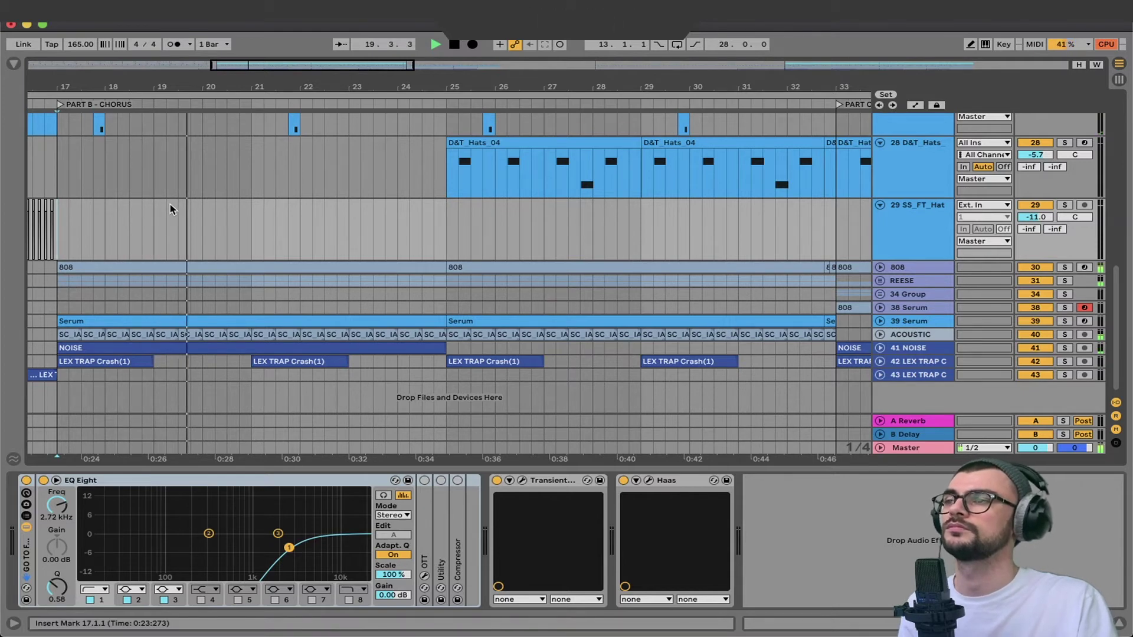
key(space)
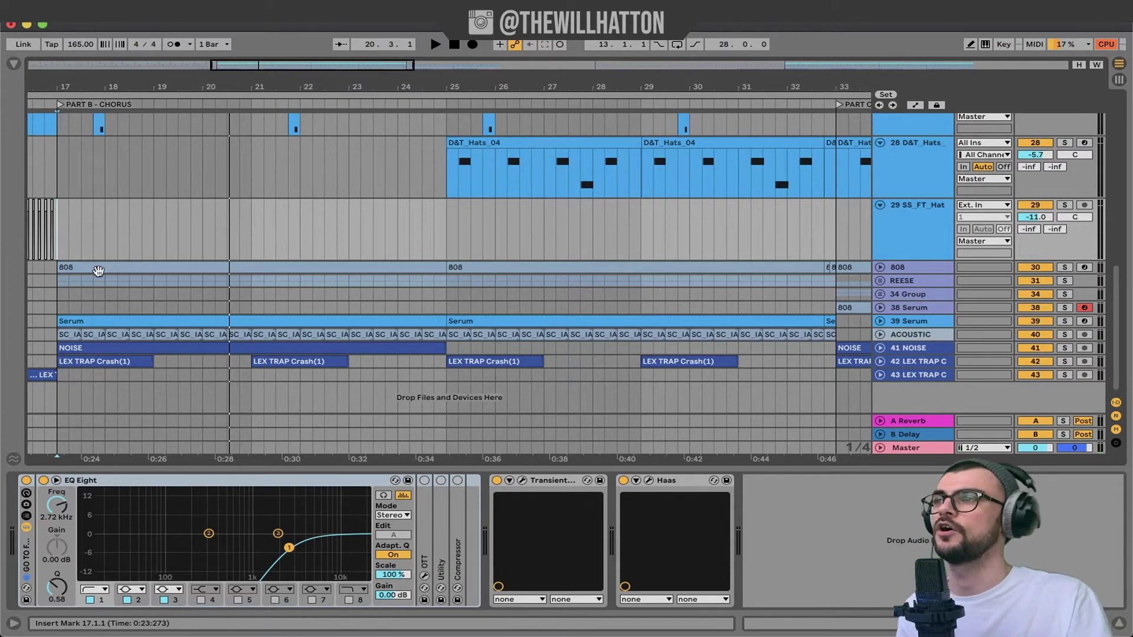
click(70, 269)
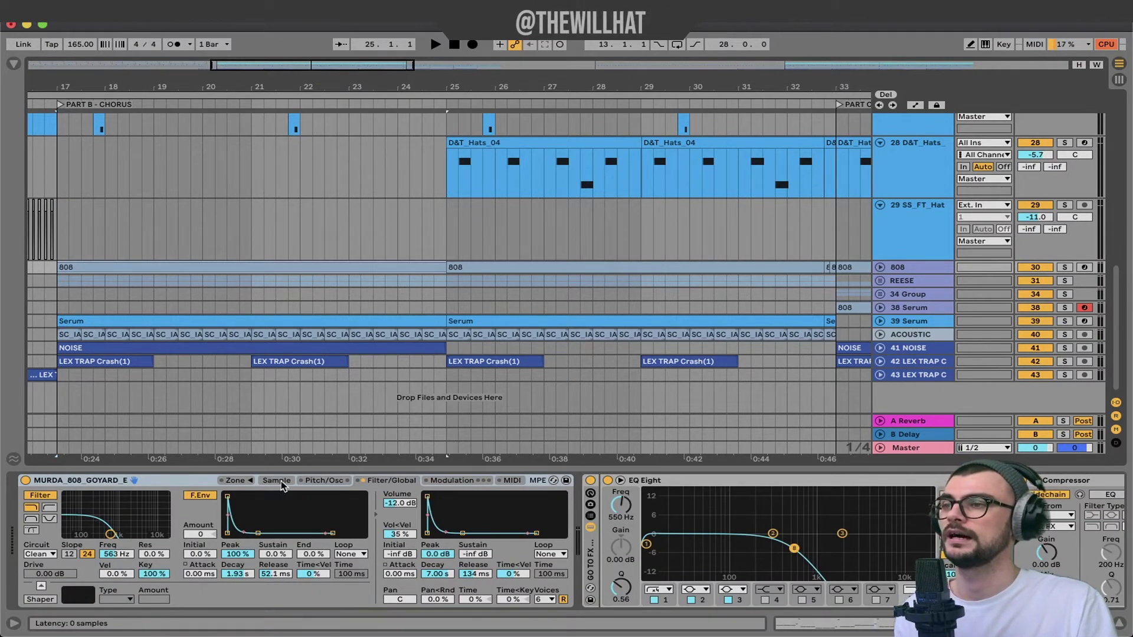
- Fold the 808's EQ Eight and Compressor, playing it to hear the kick sidechain
click(800, 541)
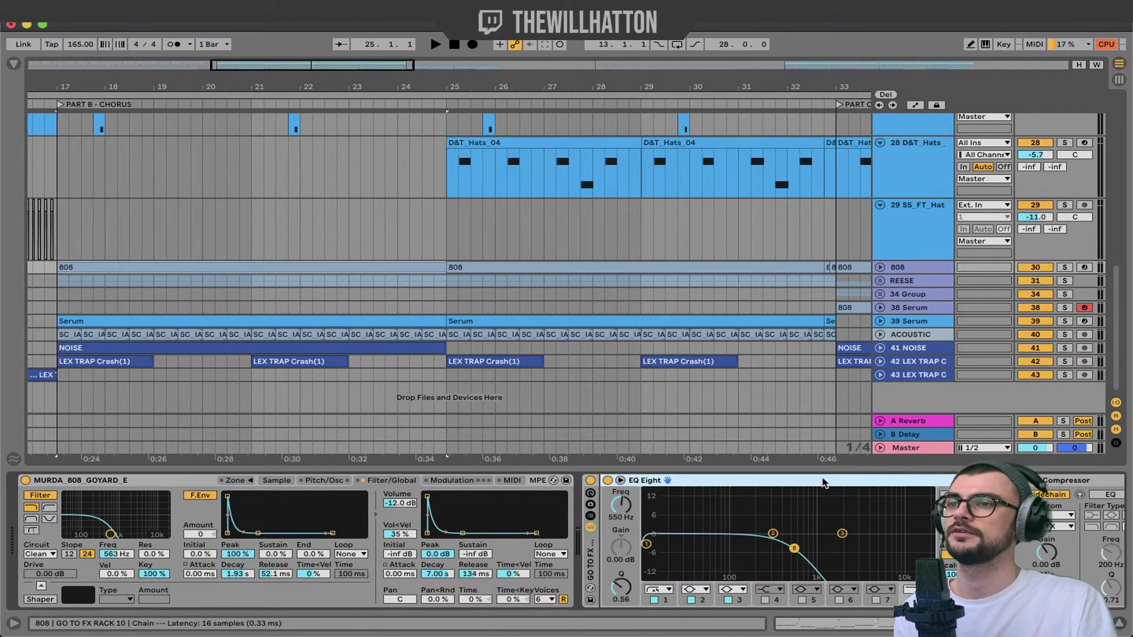
double_click(727, 480)
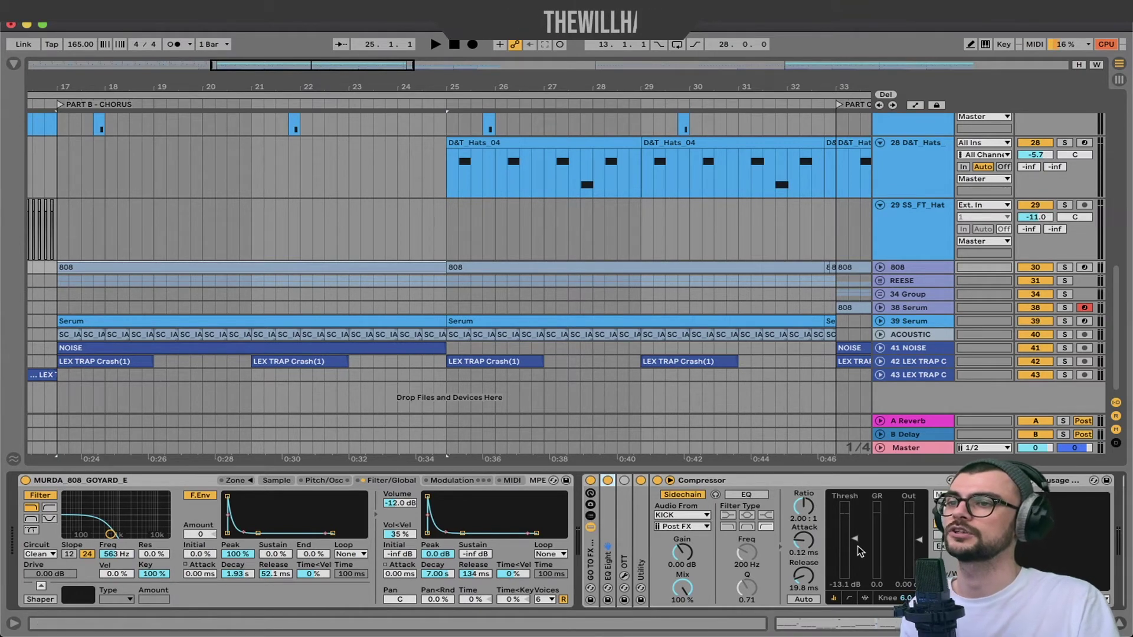
key(space)
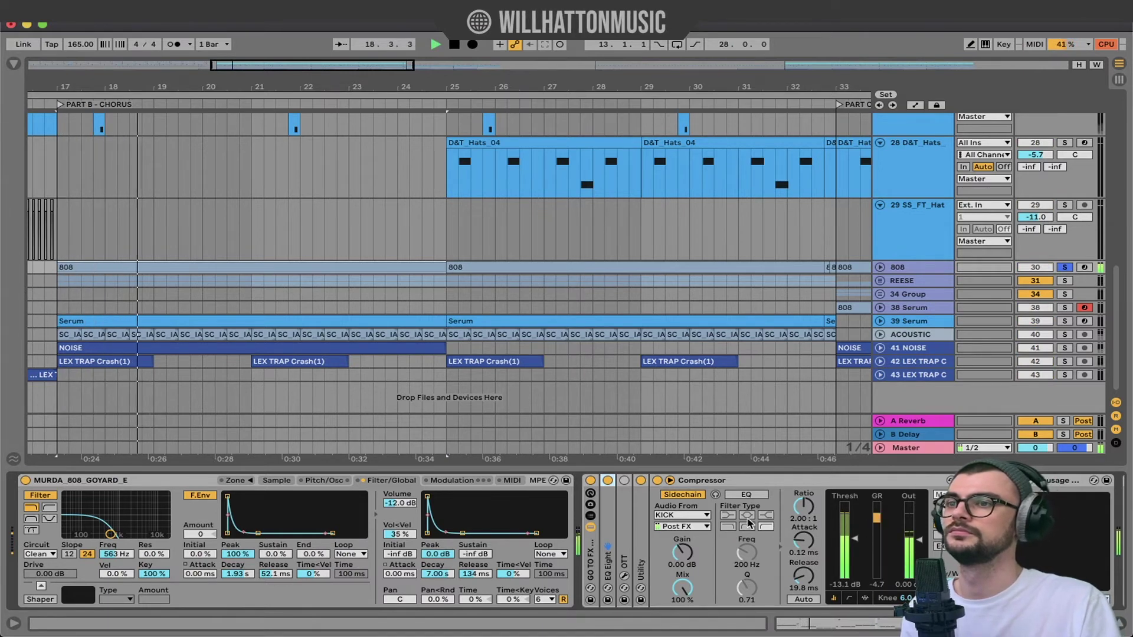
key(space)
double_click(801, 480)
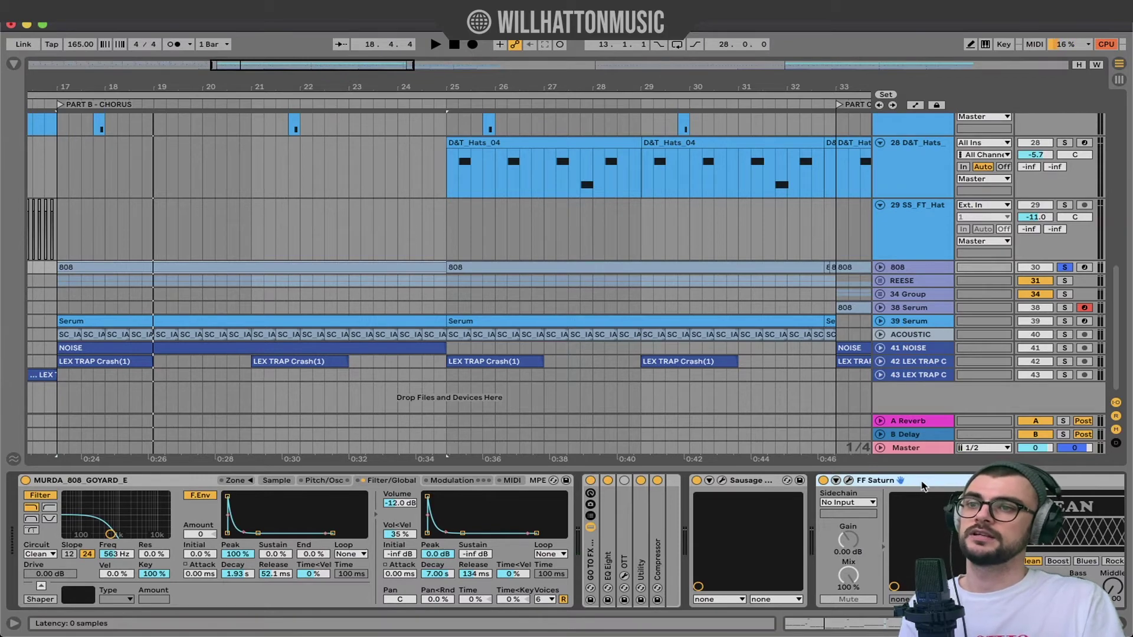
- Play the 808 with Sausage Fattener, FF Saturn and Amp bypassed
scroll(791, 519, right, 5)
click(653, 487)
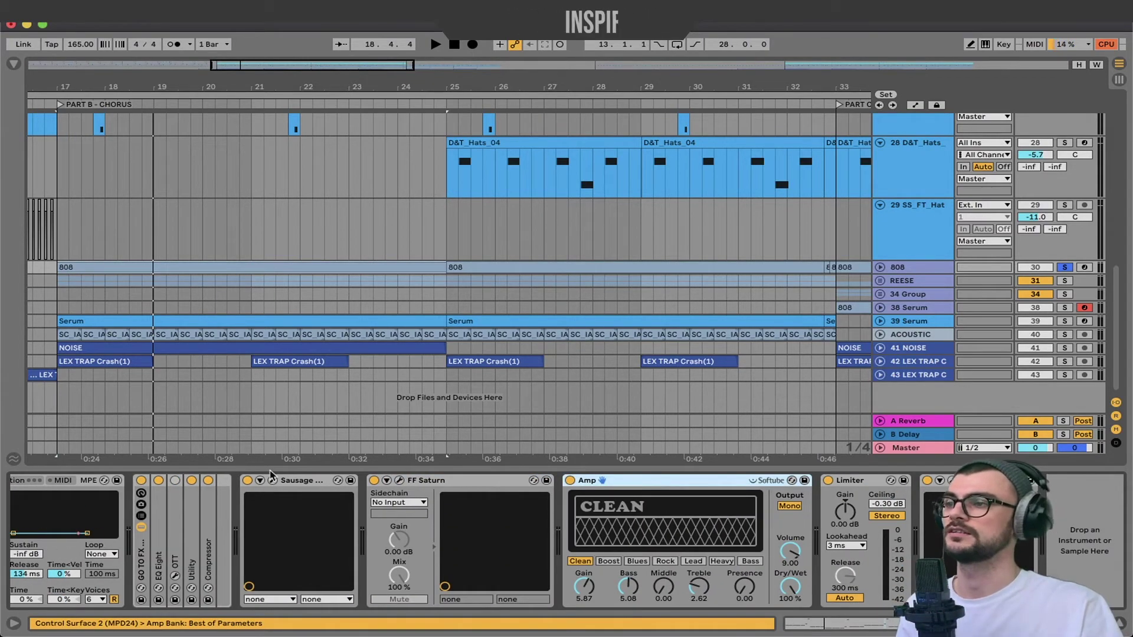
click(299, 479)
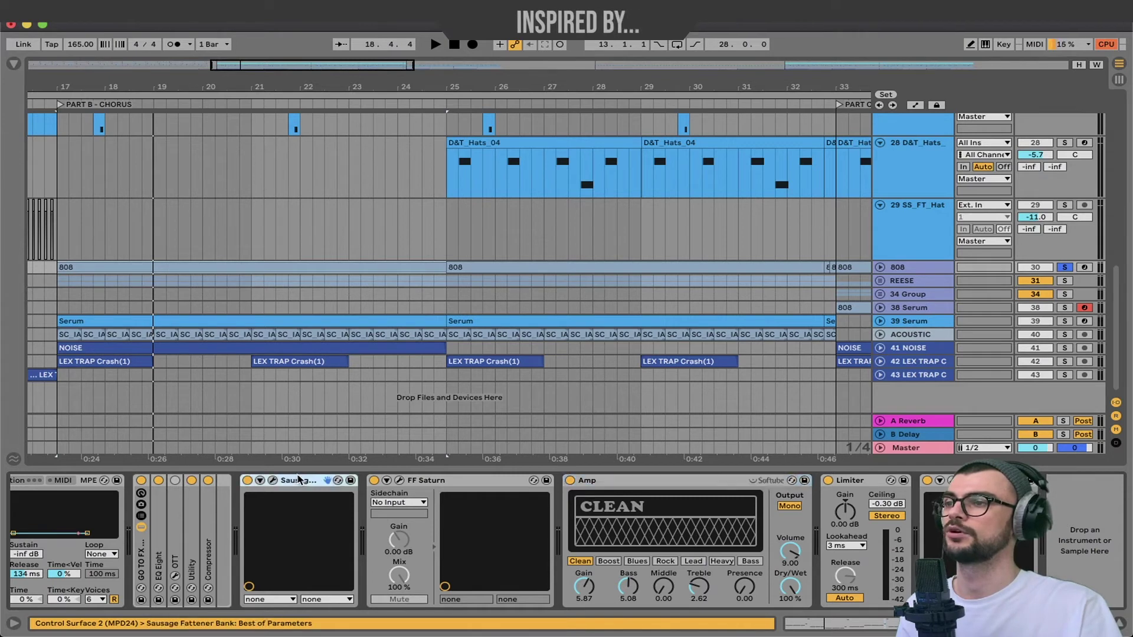
click(374, 480)
click(569, 479)
key(space)
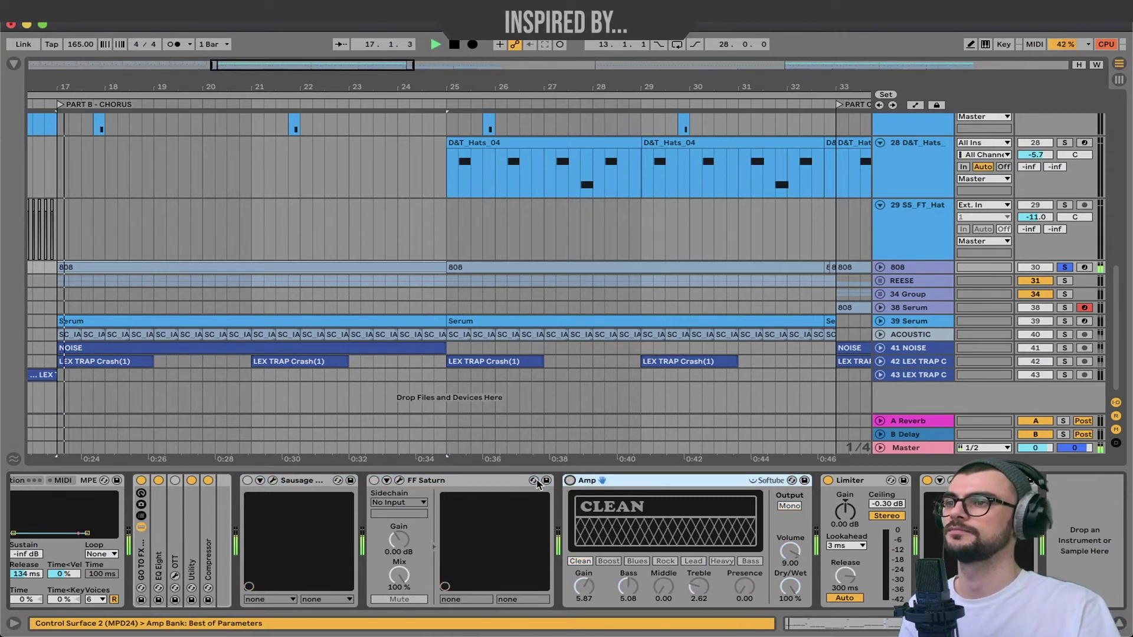
key(space)
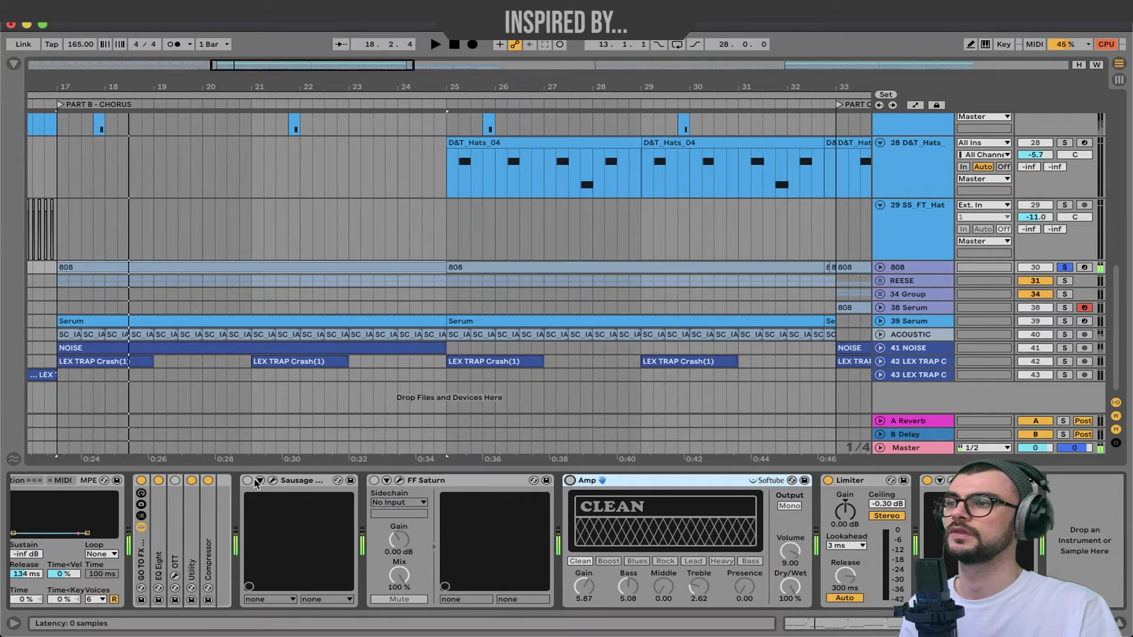
- Re-enable all three effects, play the 808, then inspect and close Transient Master
click(247, 479)
click(375, 481)
click(569, 481)
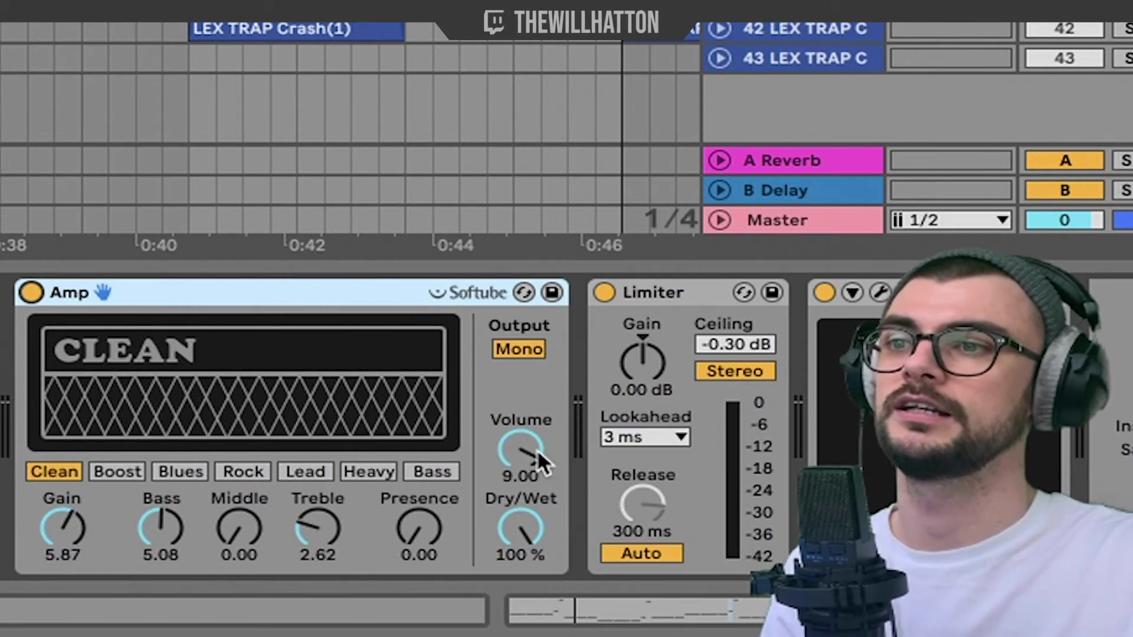
key(space)
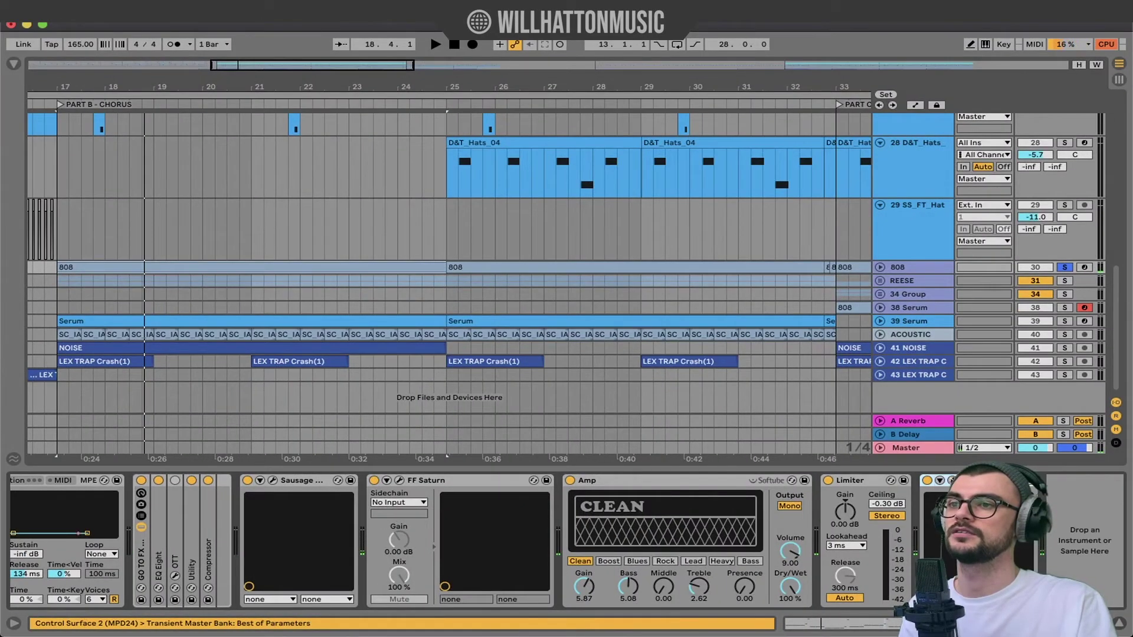
click(952, 479)
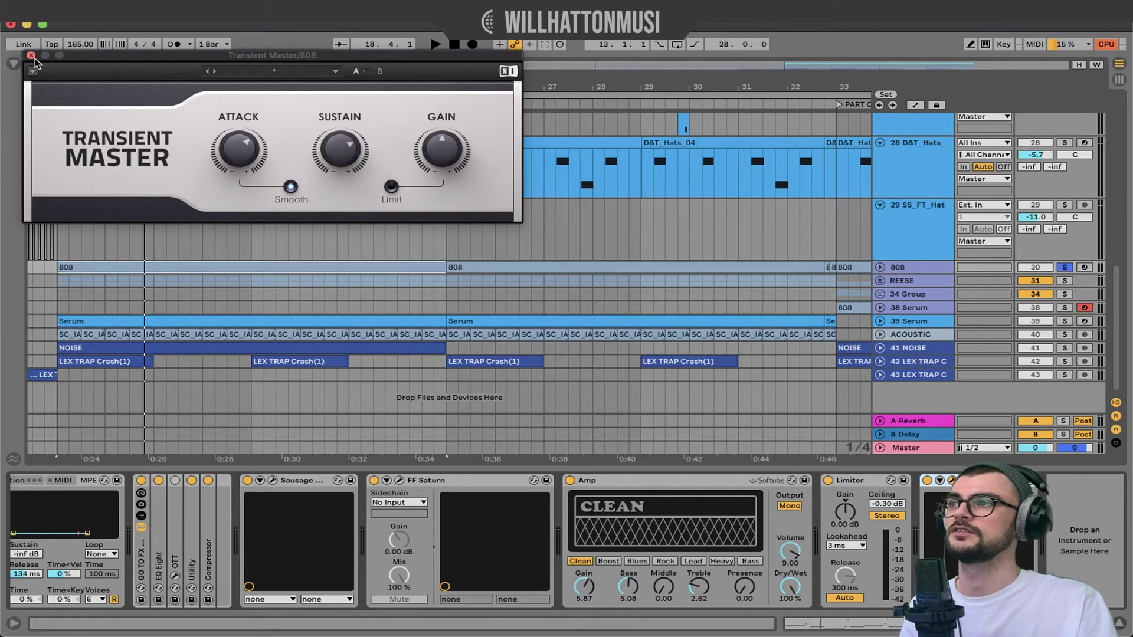
key(ctrl+alt+p)
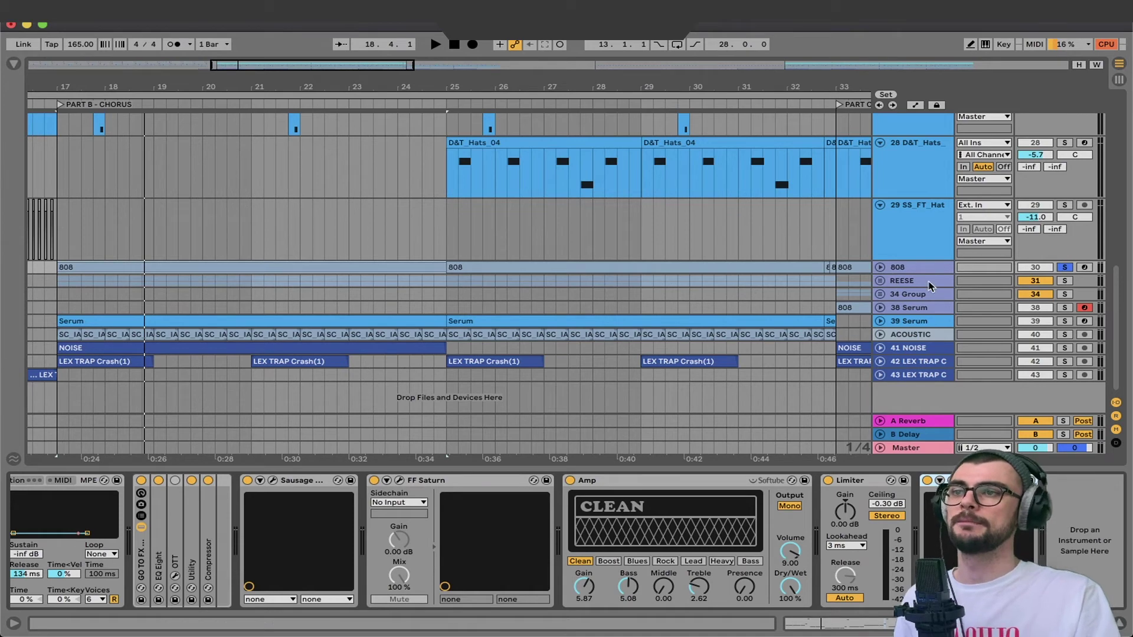
- Play the REESE layer, unfold its group, and audition the 32 Phase Plant track
click(927, 281)
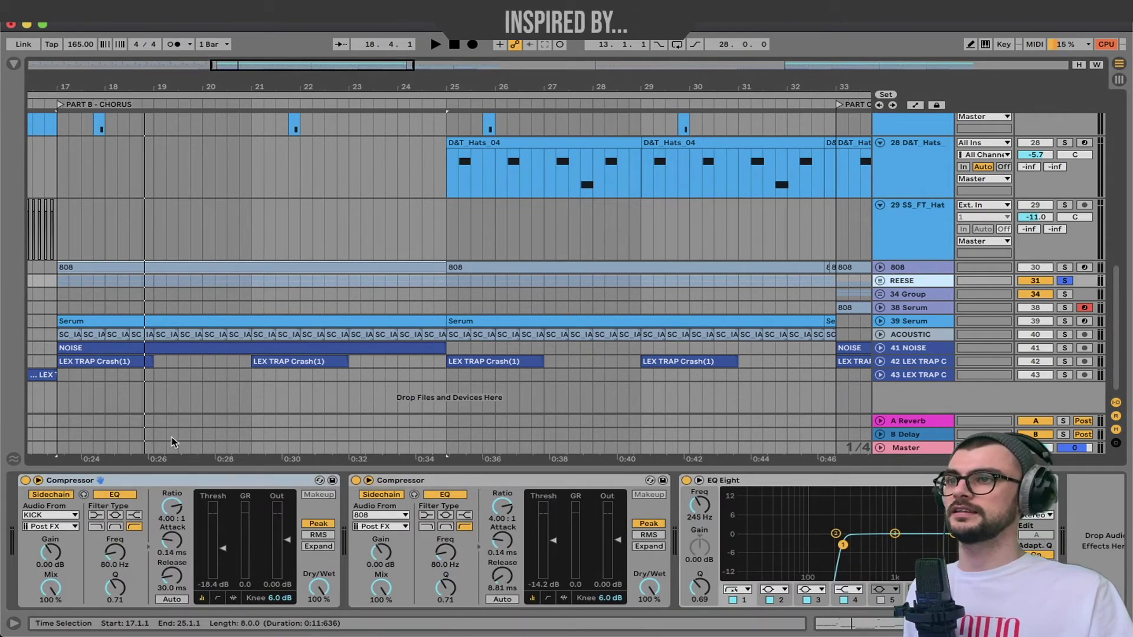
key(space)
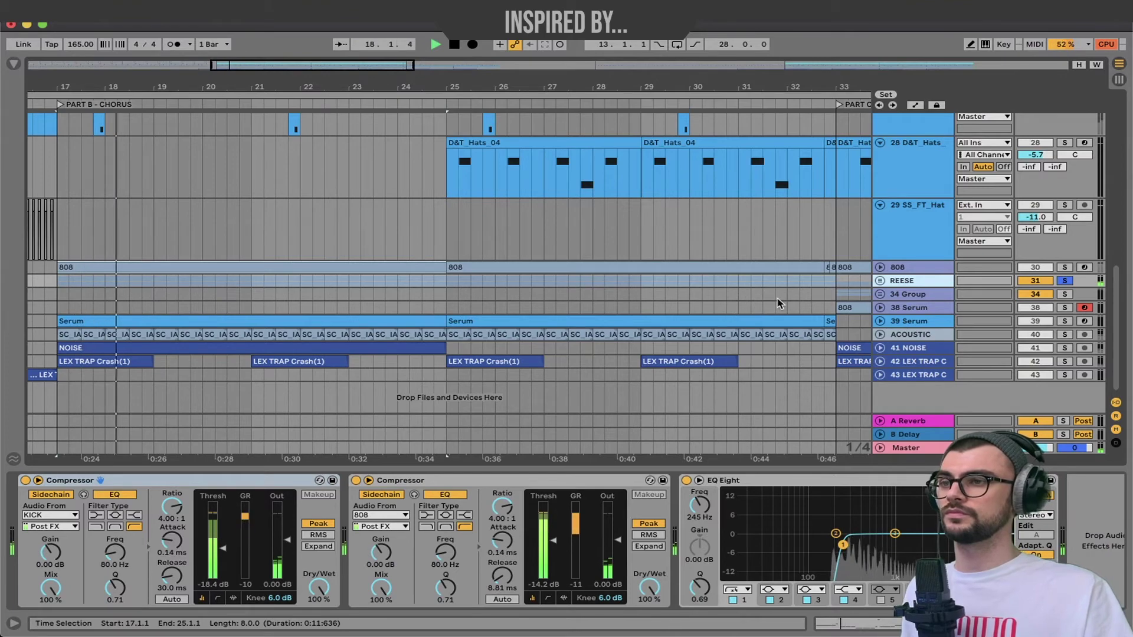
key(space)
click(879, 281)
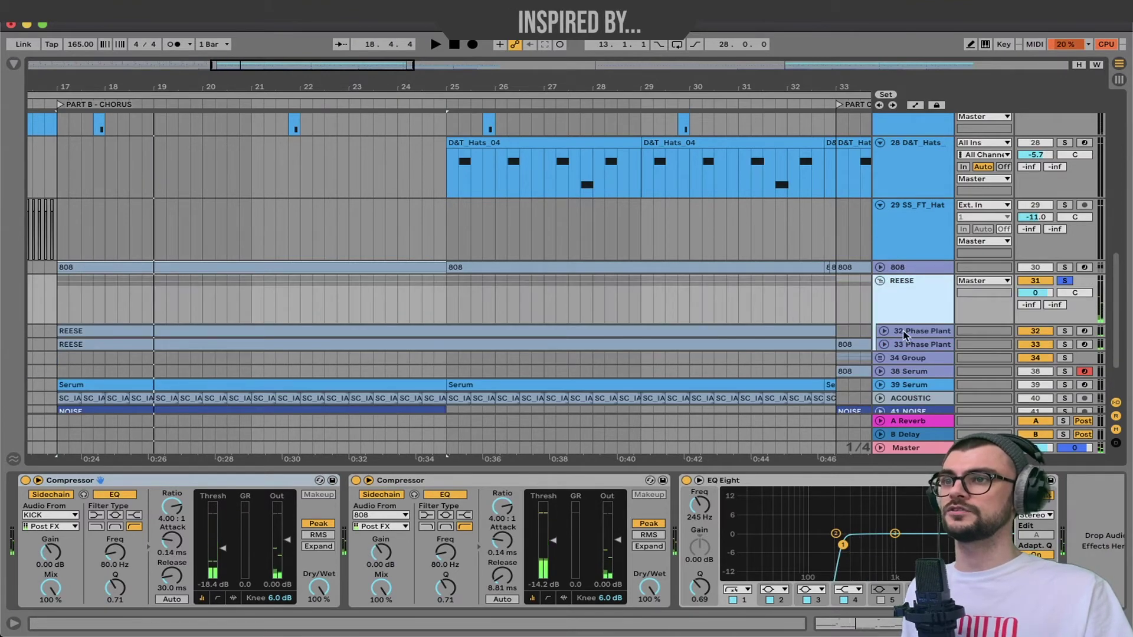
click(907, 332)
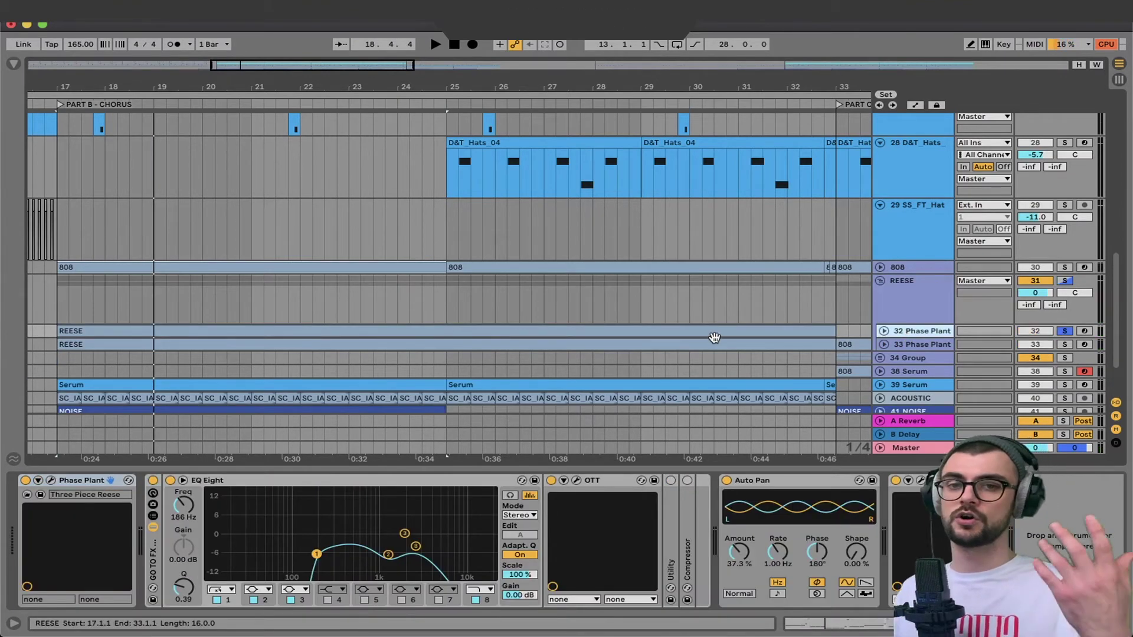
key(space)
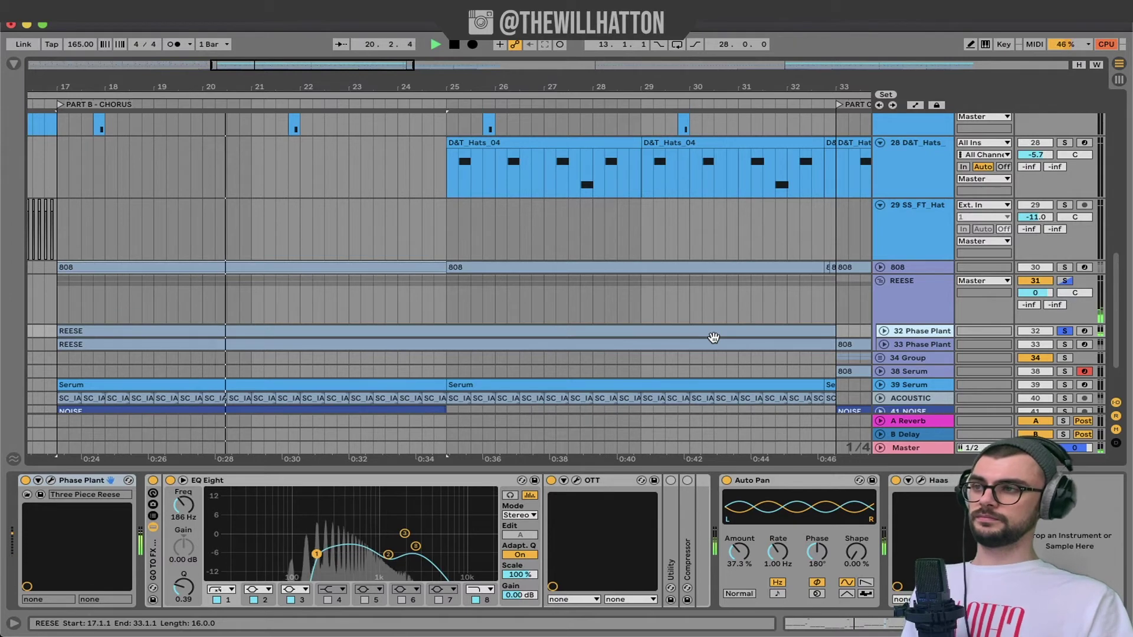
key(space)
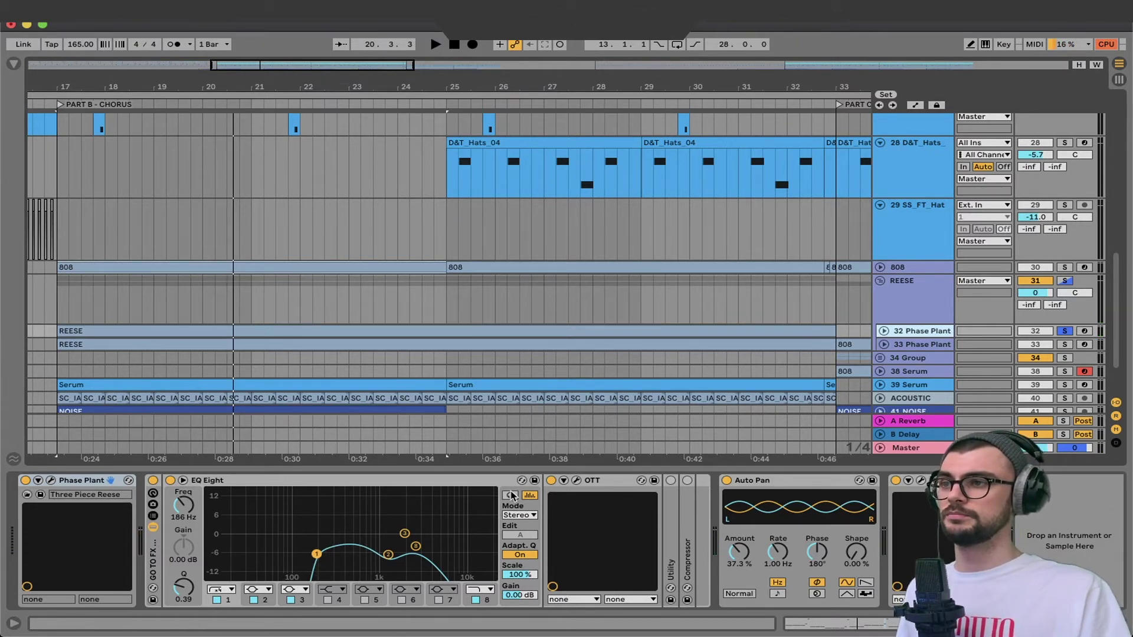
- Inspect the OTT window, audition track 33, then solo both Phase Plant layers and replay
click(575, 480)
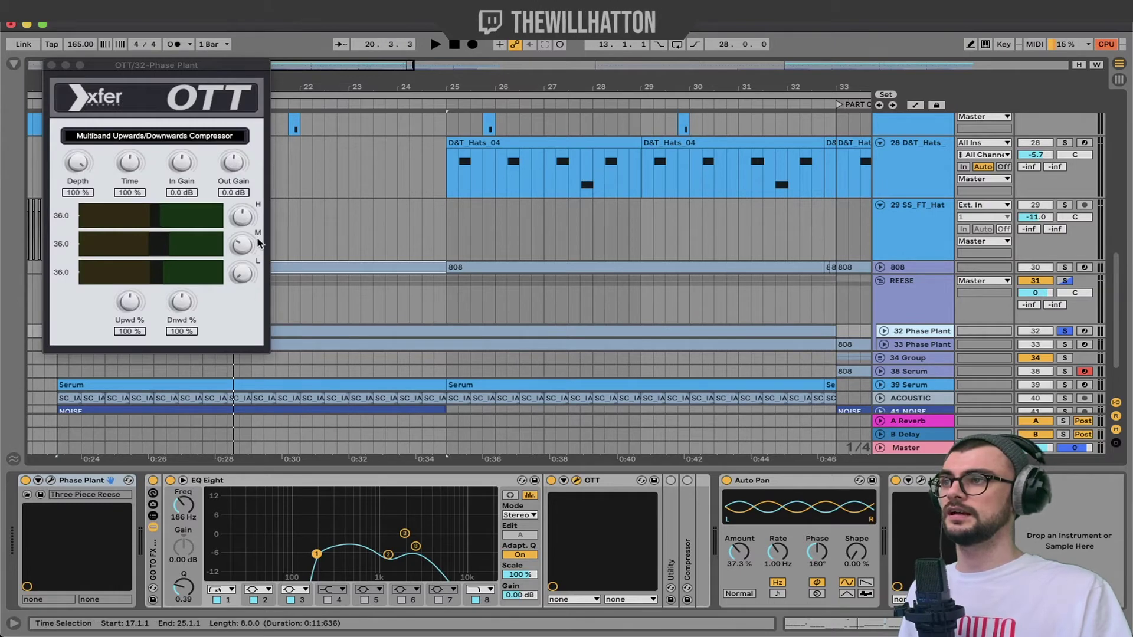
click(50, 65)
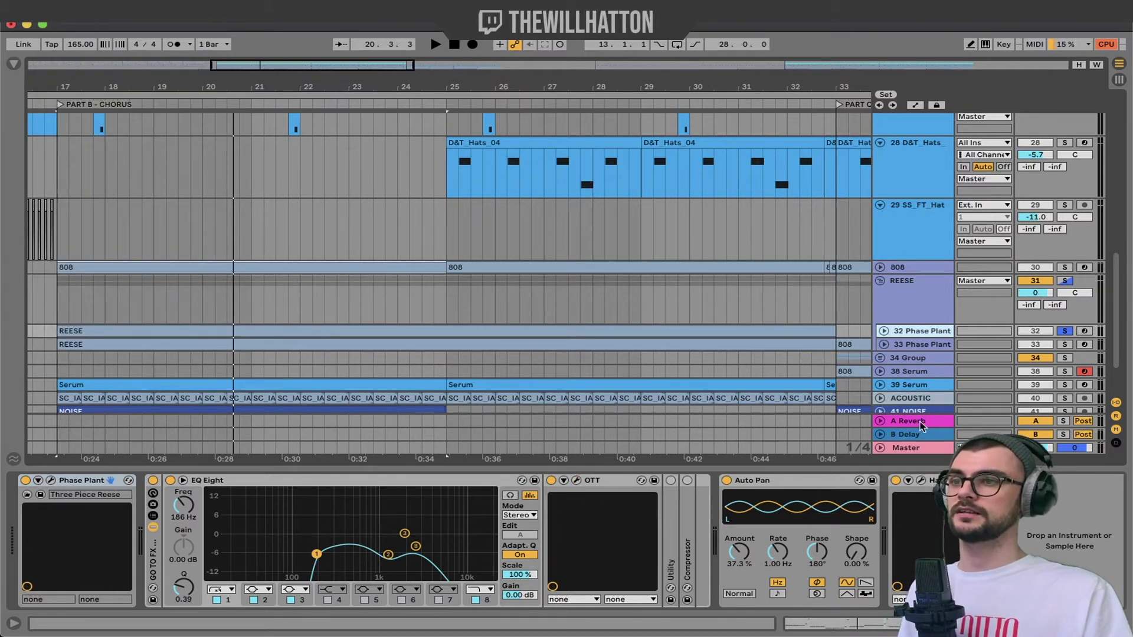
click(914, 345)
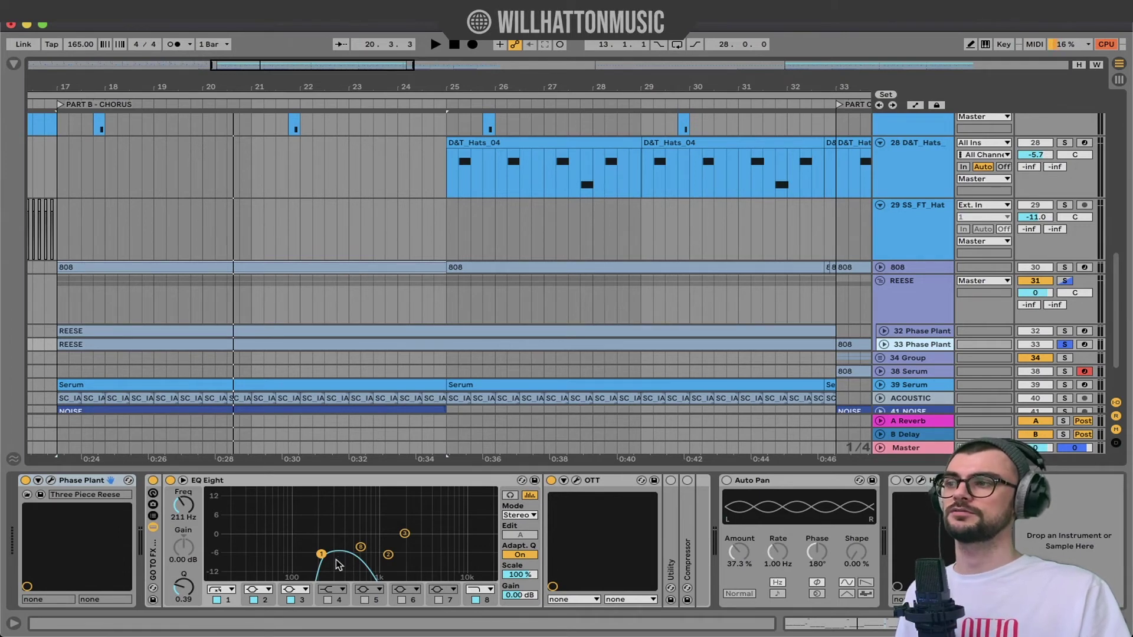
key(space)
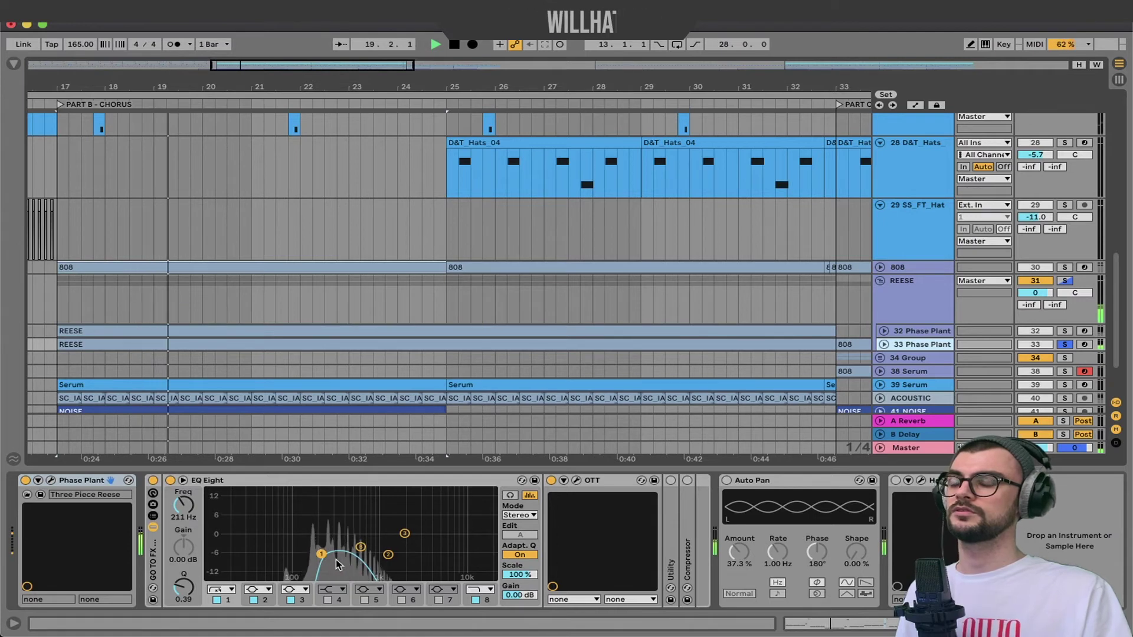
key(space)
shift+click(924, 332)
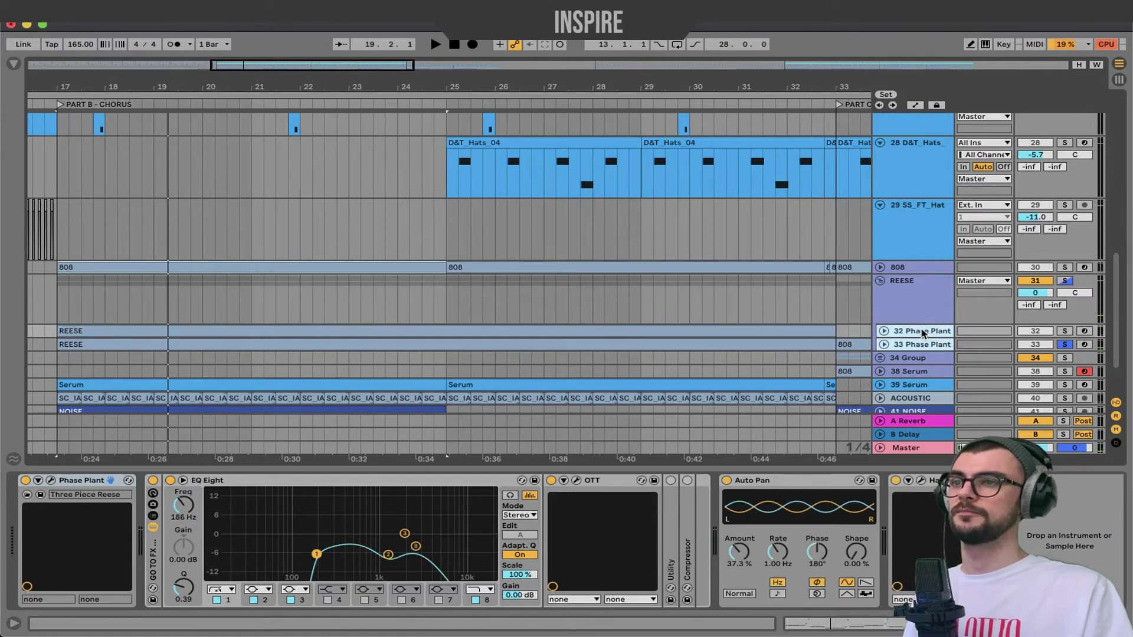
key(space)
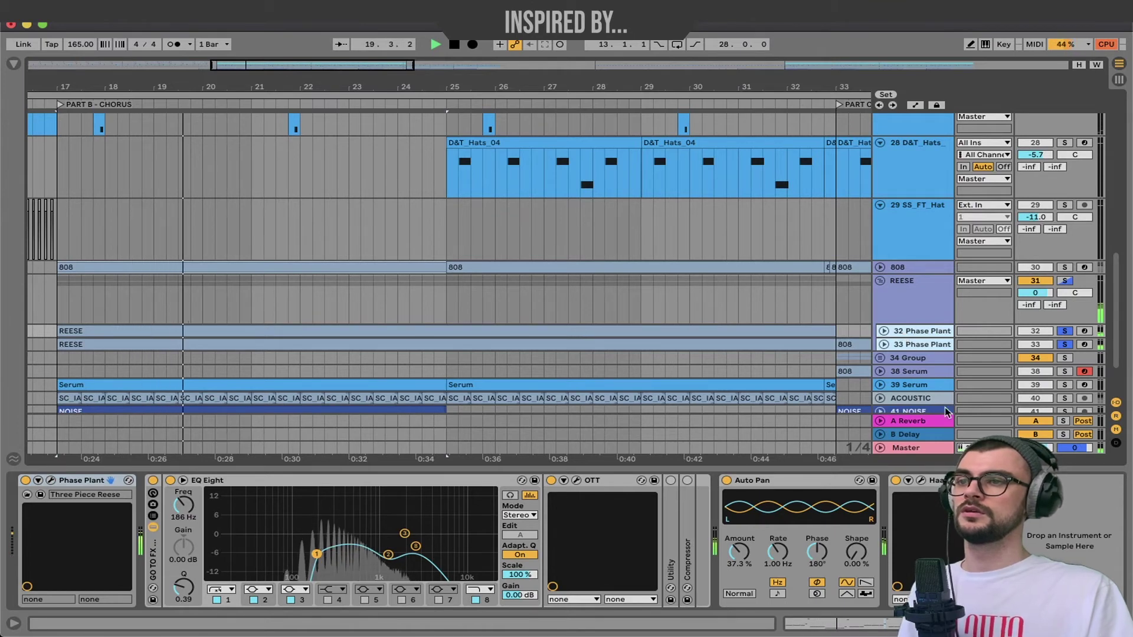
- Review the REESE group and track compressors sidechained to the kick and 808
click(912, 305)
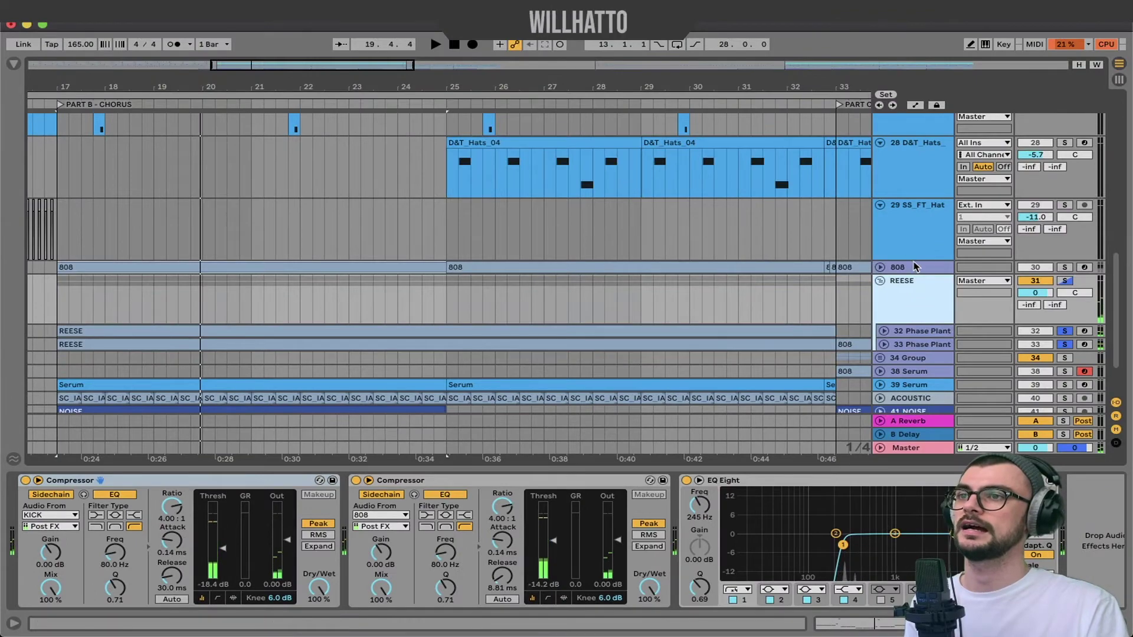
click(886, 267)
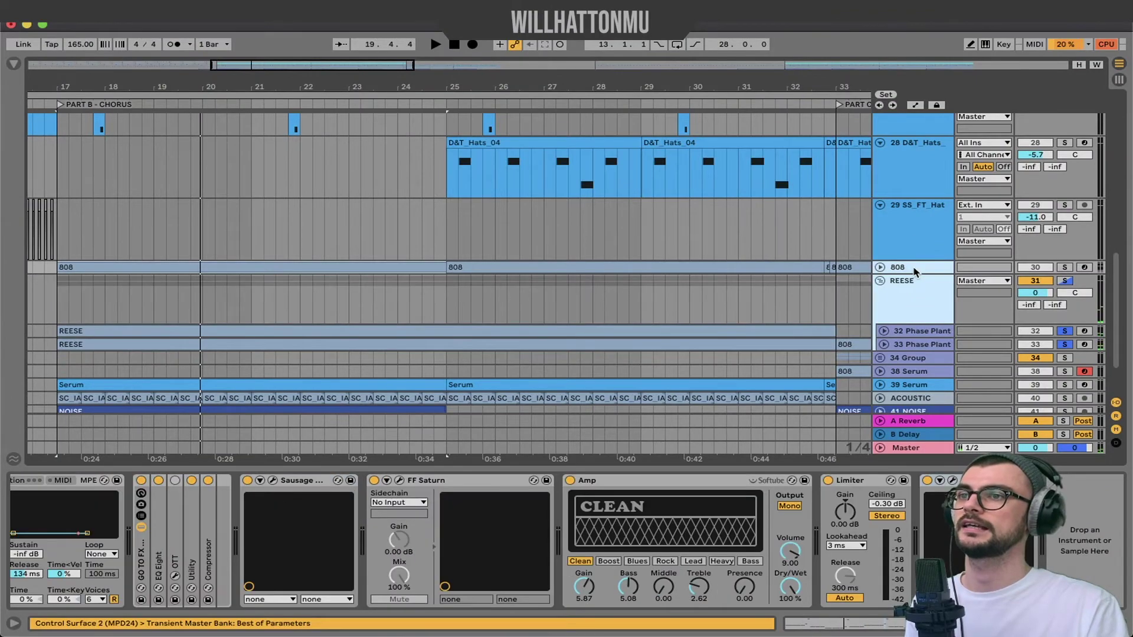
scroll(886, 266, up, 2)
scroll(886, 267, up, 5)
scroll(879, 264, up, 3)
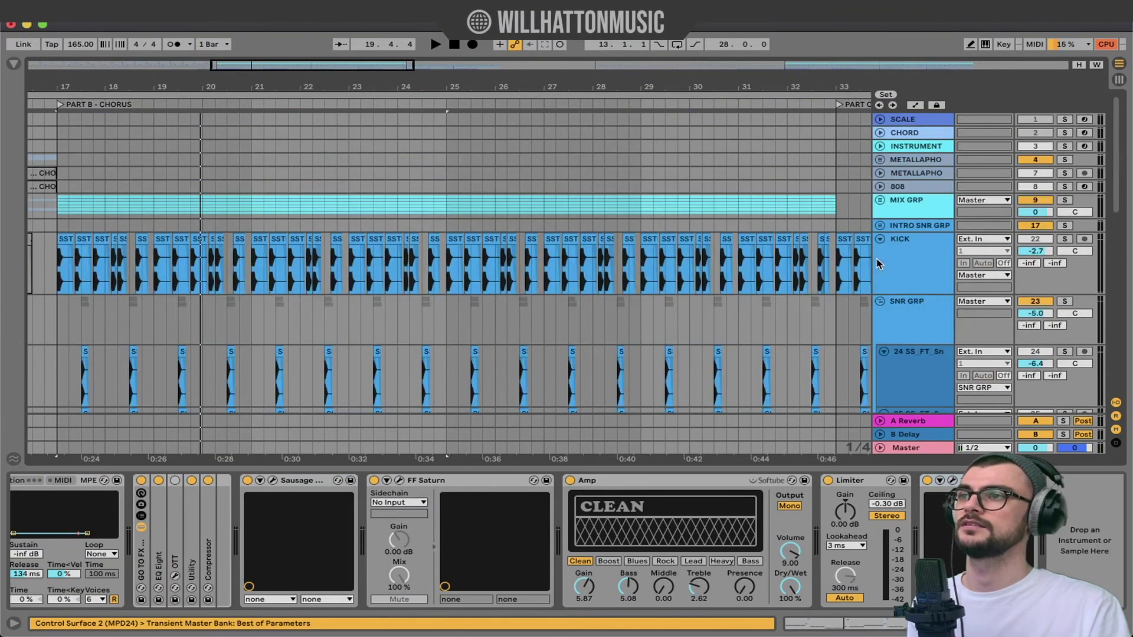
- Show the KICK track's EQ chain, play the chorus, then stop and clear solos
click(924, 262)
scroll(894, 263, down, 3)
scroll(892, 261, down, 3)
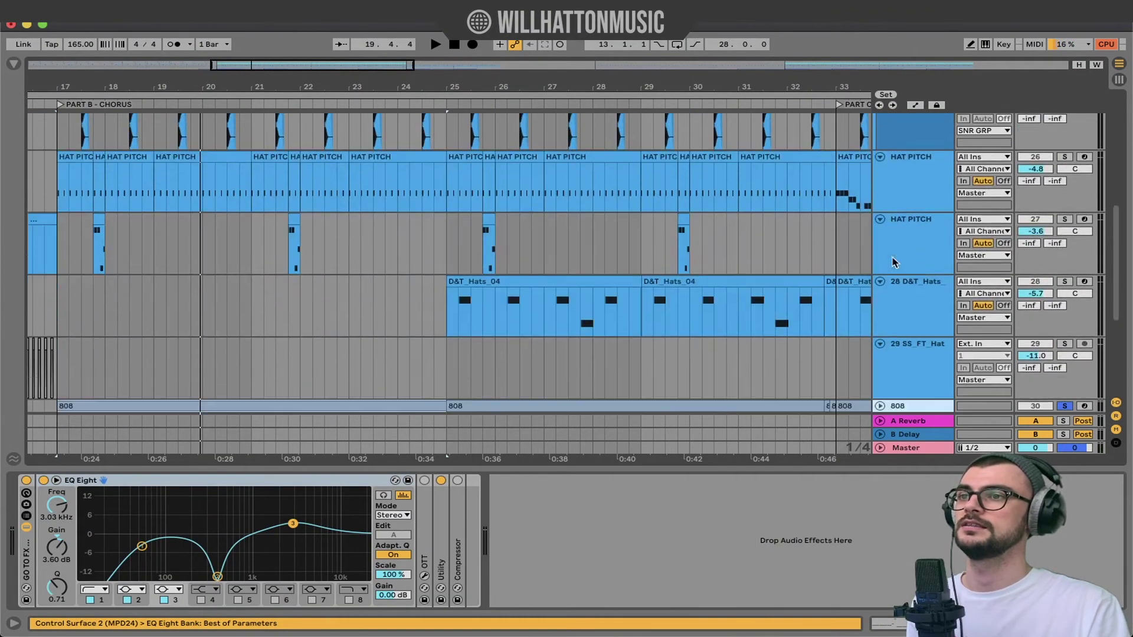
scroll(892, 259, down, 3)
key(space)
scroll(892, 257, down, 1)
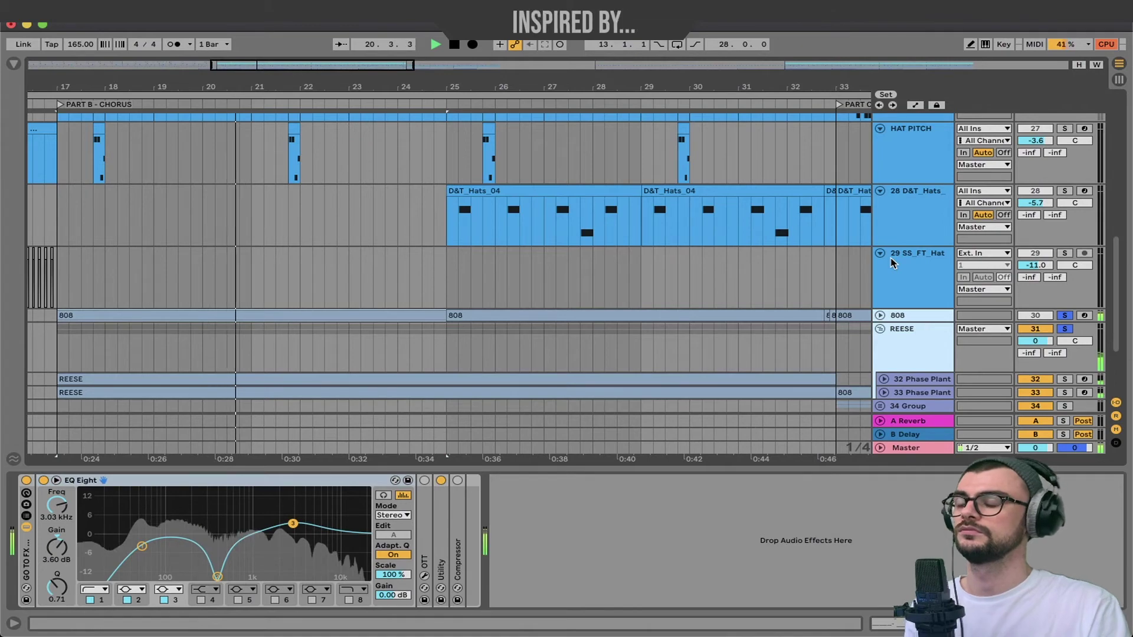
key(space)
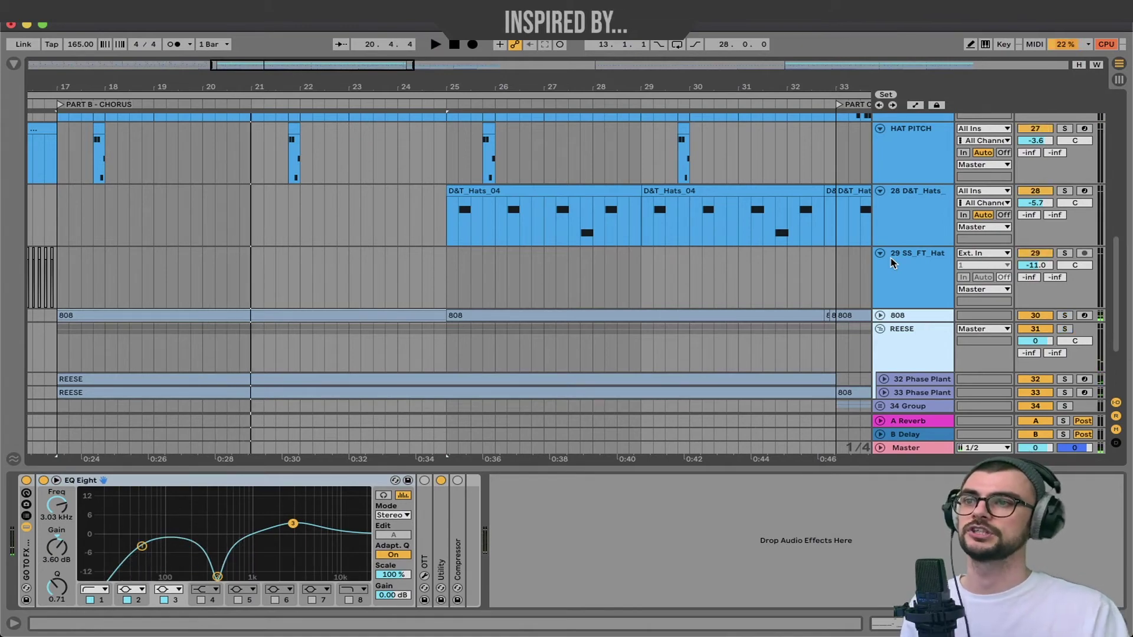
- Select and unfold the 39 Serum track, setting the start point at bar 24
scroll(902, 271, down, 5)
click(913, 288)
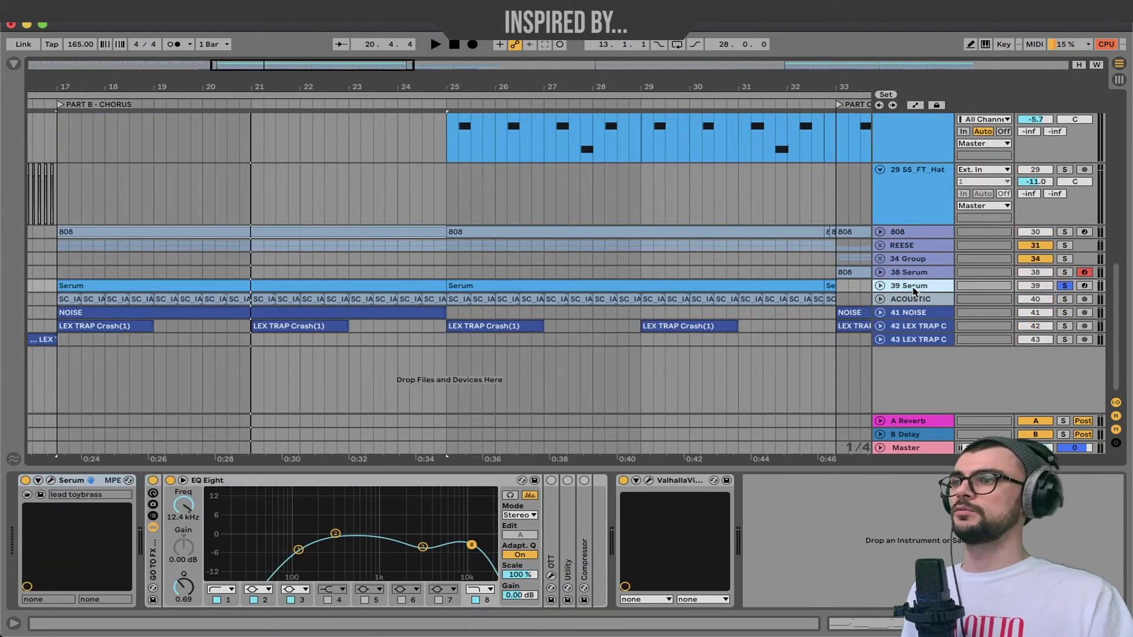
click(879, 285)
click(397, 314)
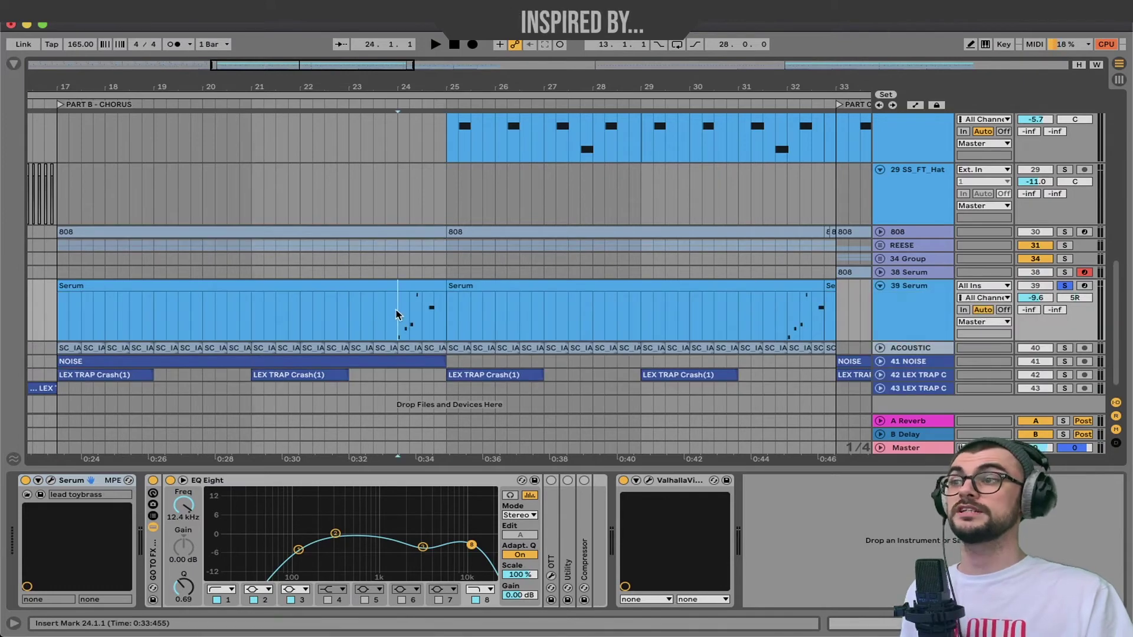
- Check where the lead_toybrass patch's LFO 2 modulates, then close Serum
key(super+alt+p)
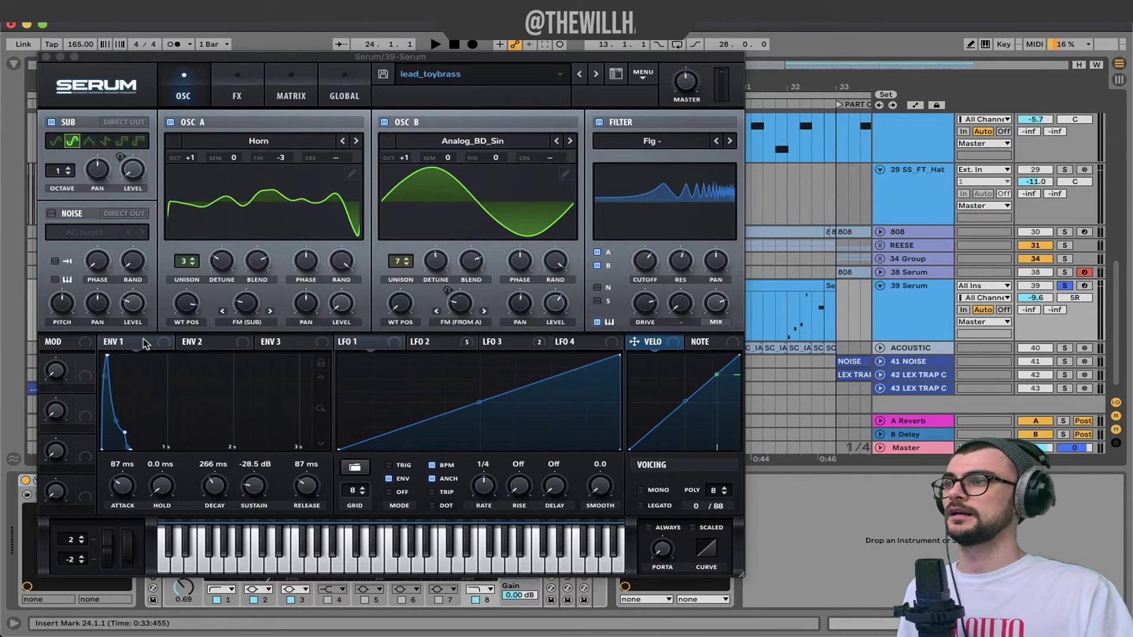
click(433, 344)
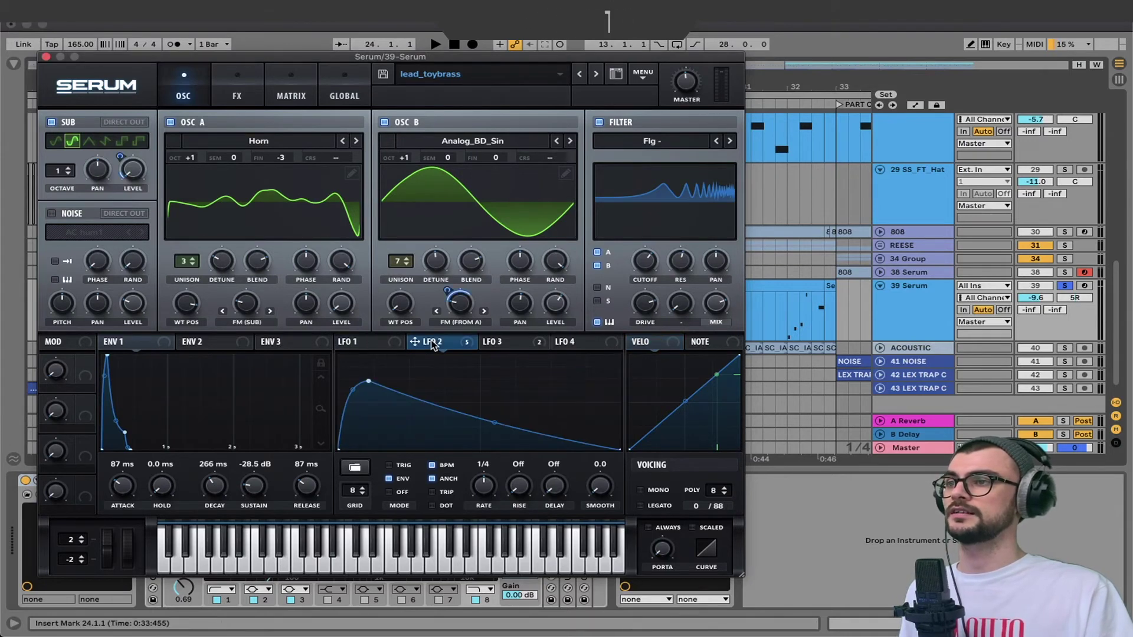
click(466, 344)
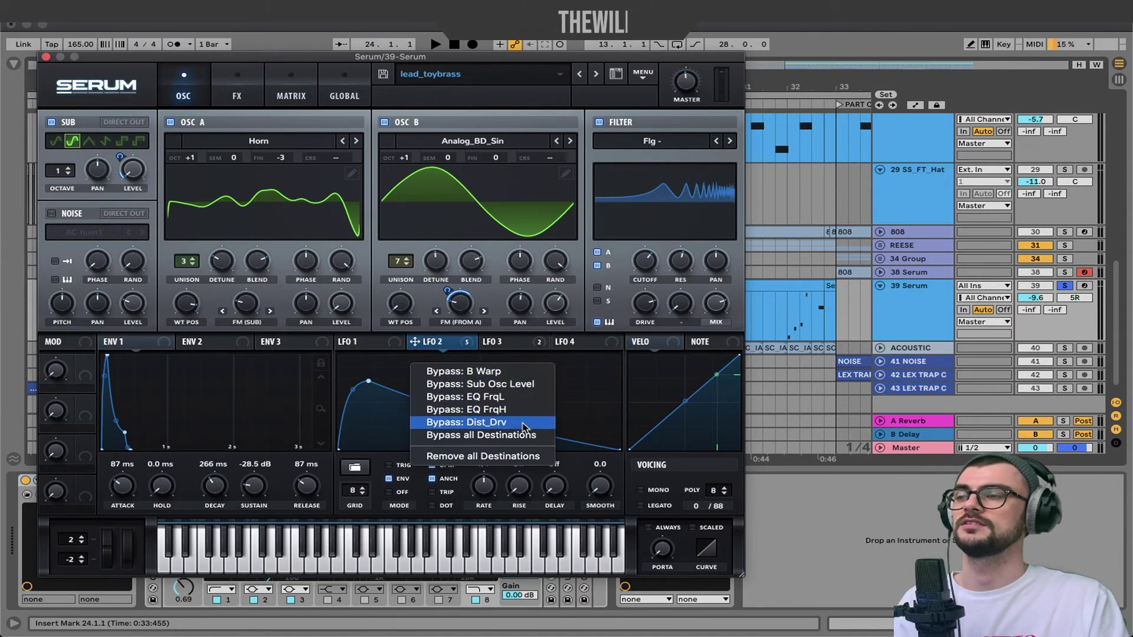
click(452, 336)
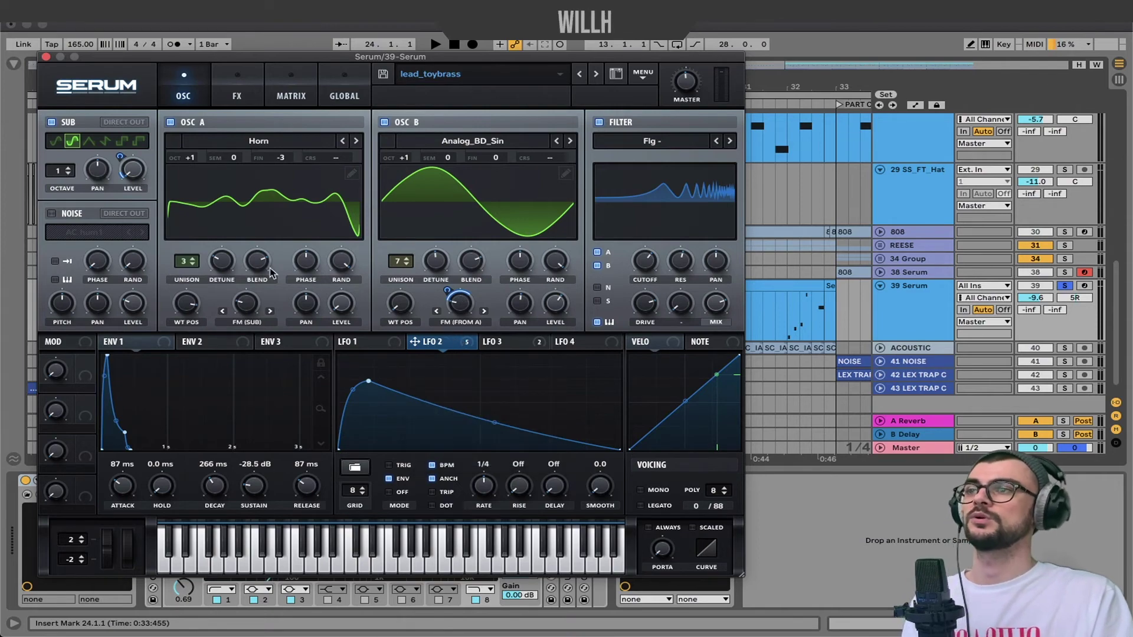
key(ctrl+alt+p)
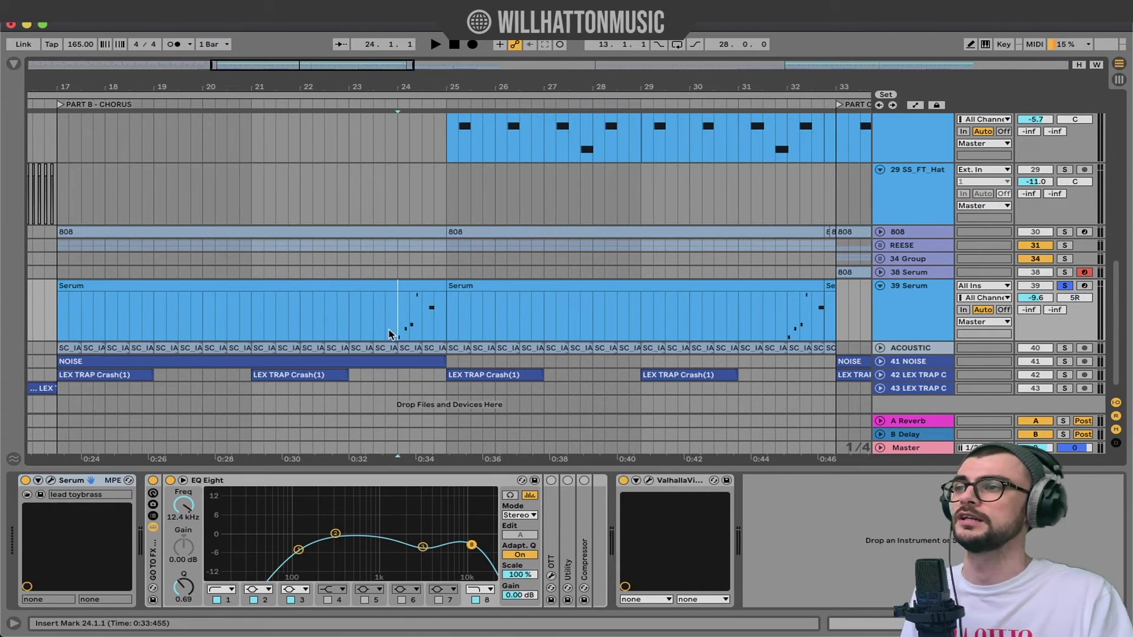
- Play the lead from bar 24, checking EQ Eight and the Concert Hall 1970s Valhalla reverb at 22.4% mix
key(space)
key(space)
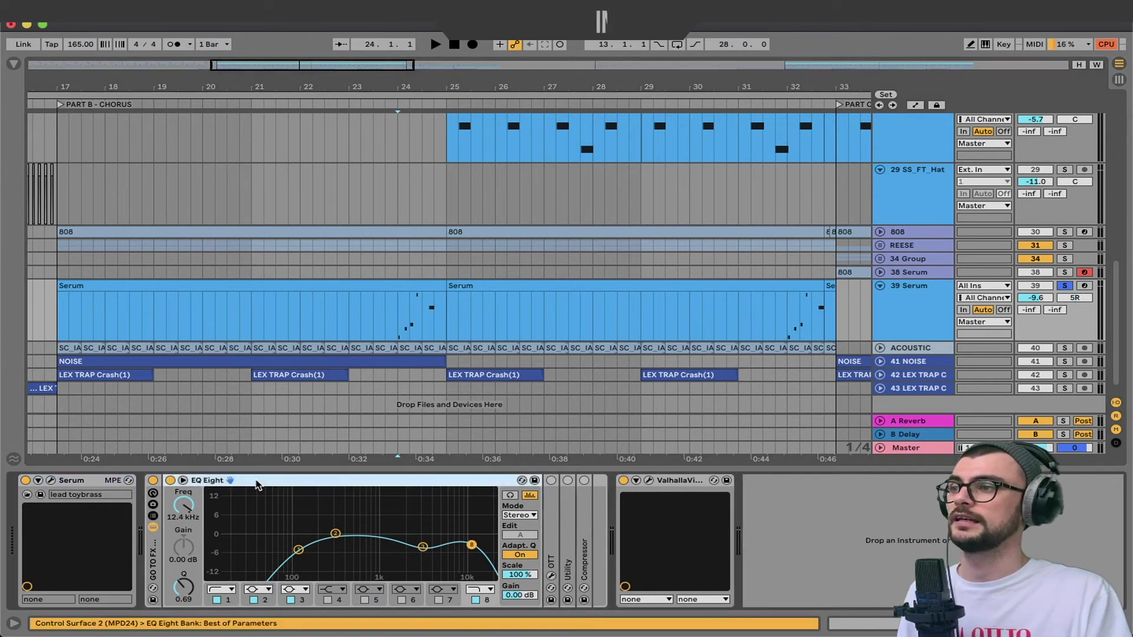
click(153, 600)
double_click(171, 558)
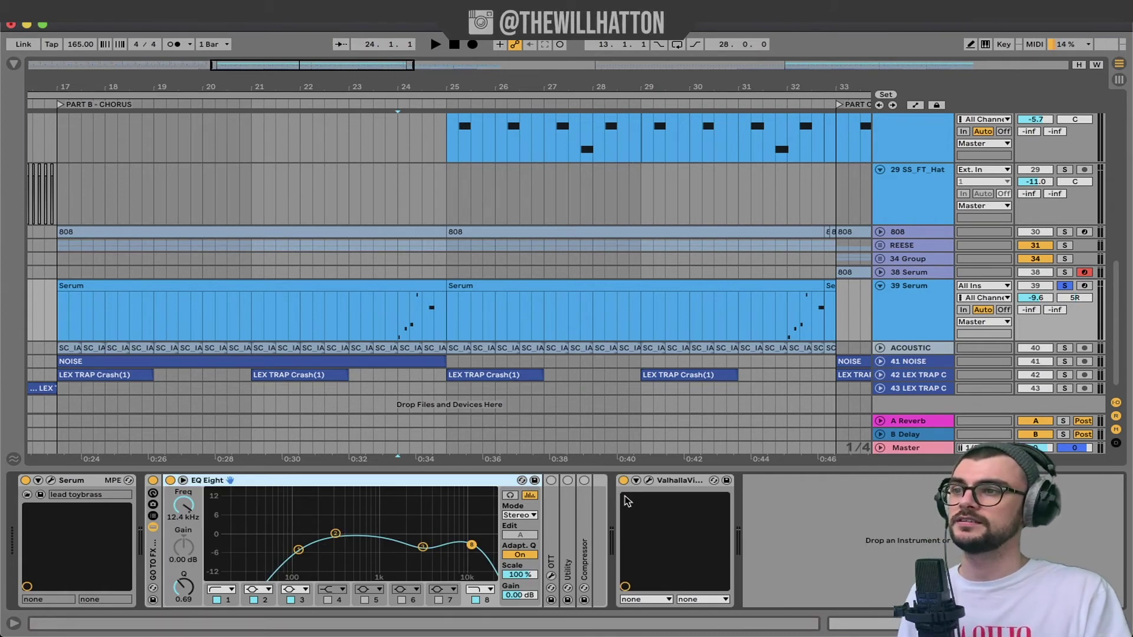
click(659, 481)
click(649, 481)
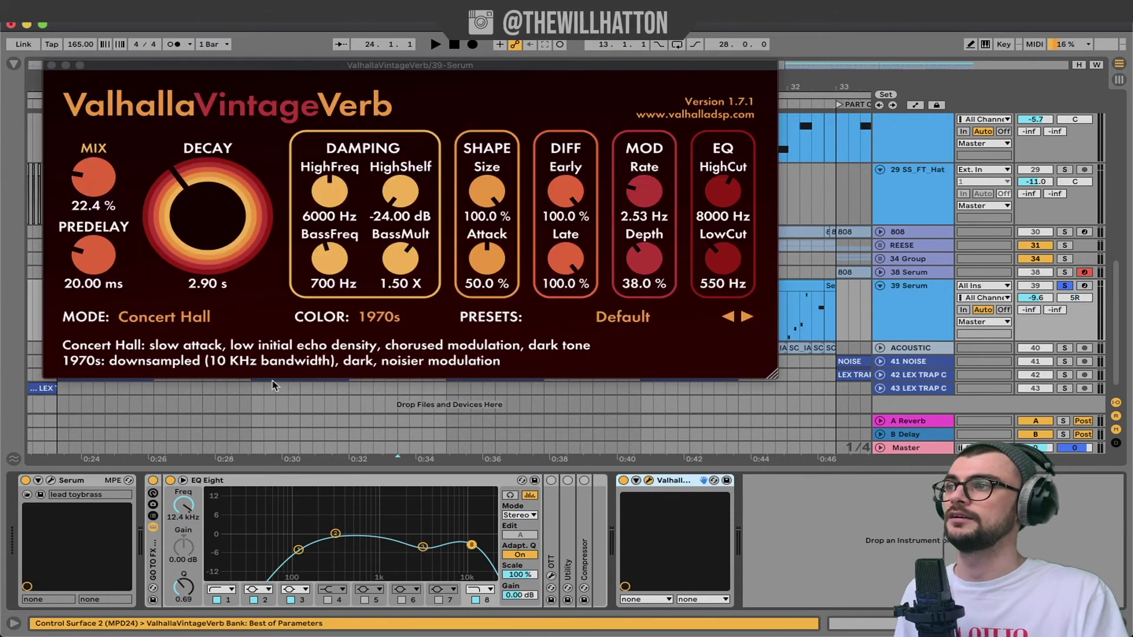
click(51, 65)
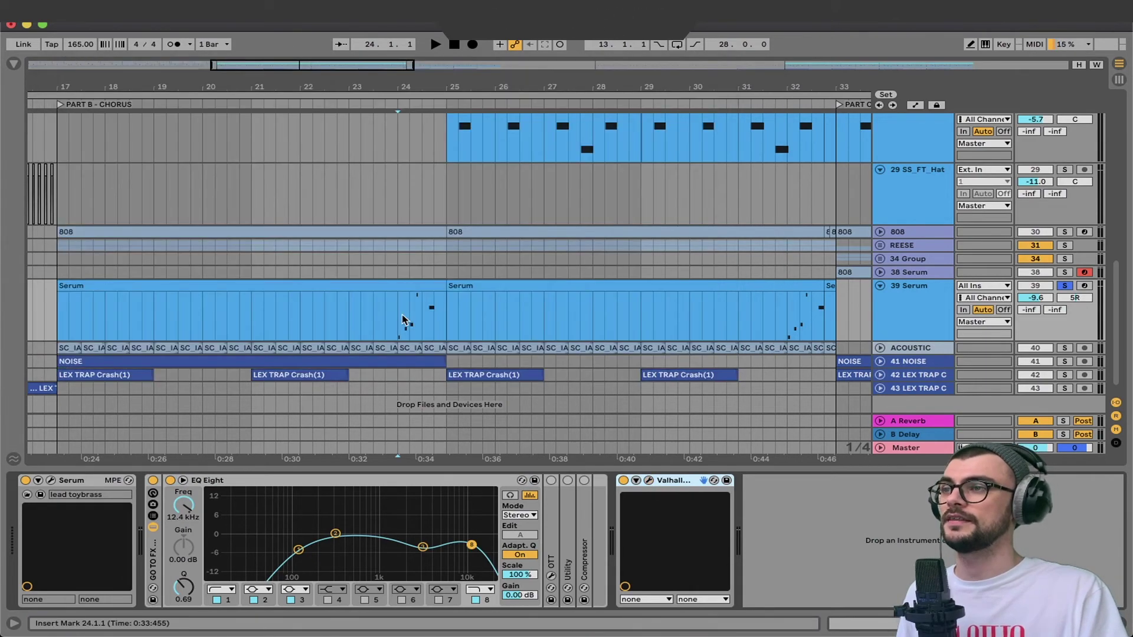
key(space)
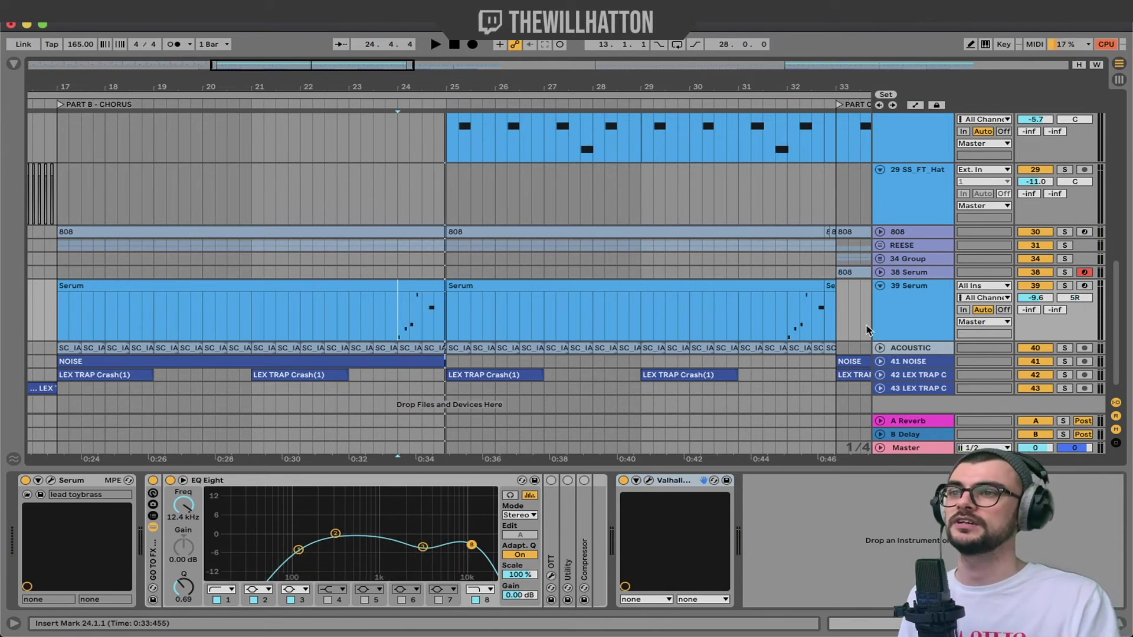
click(935, 350)
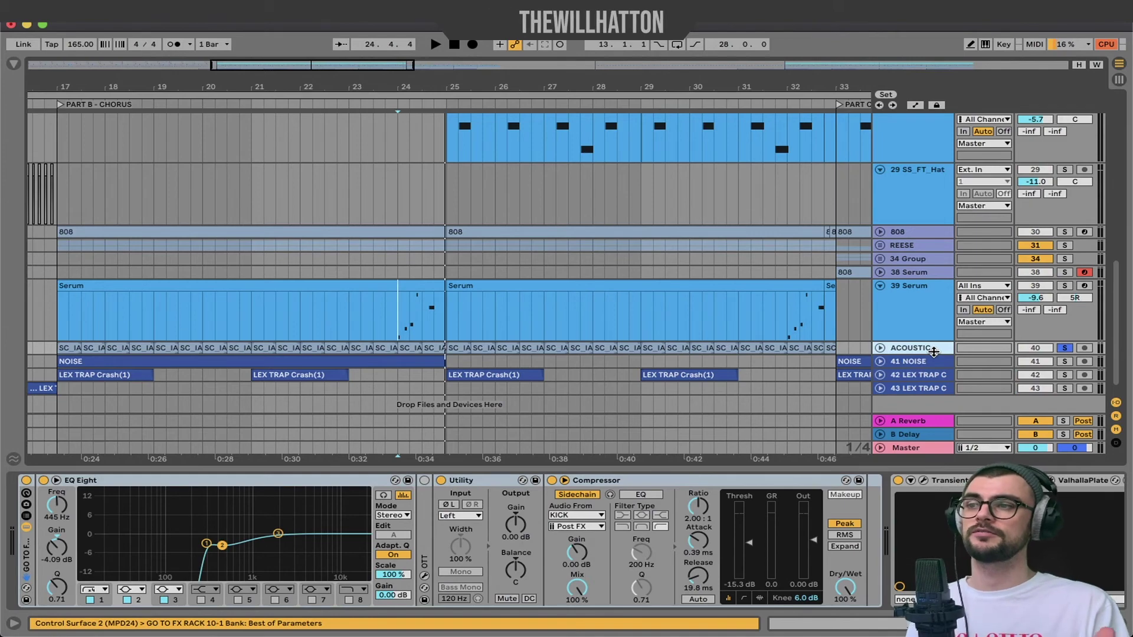
key(space)
double_click(94, 480)
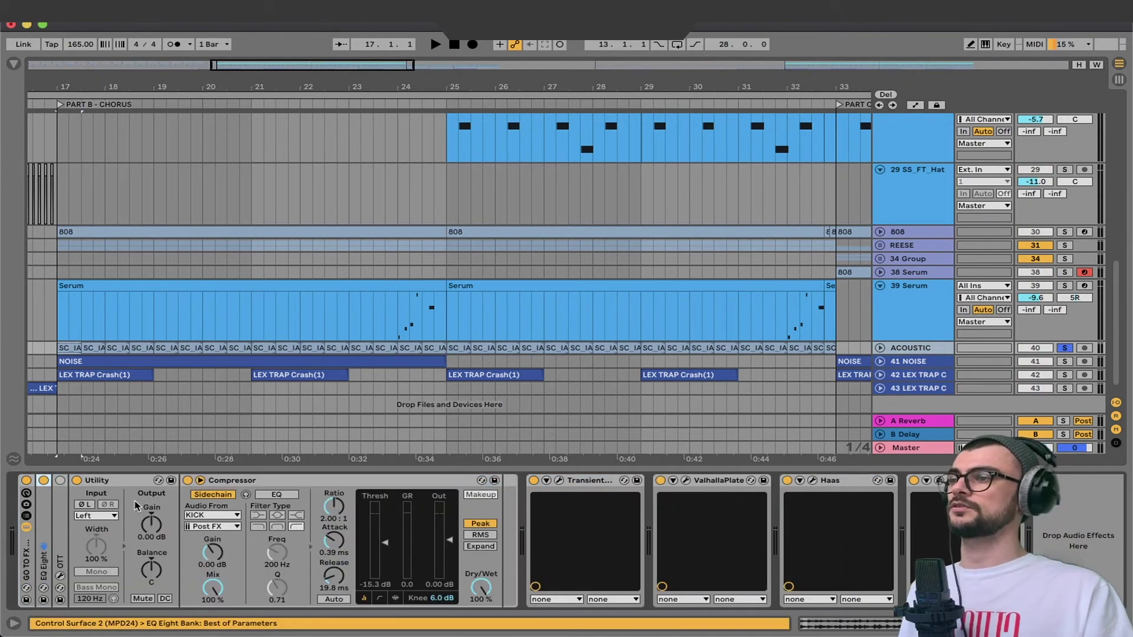
double_click(48, 527)
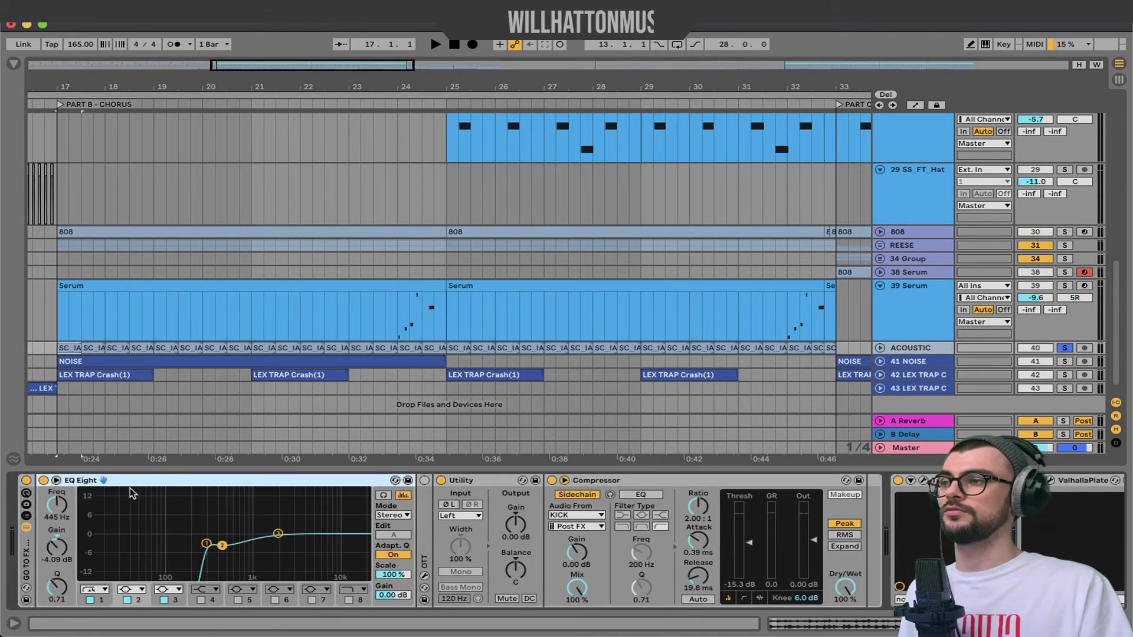
double_click(151, 482)
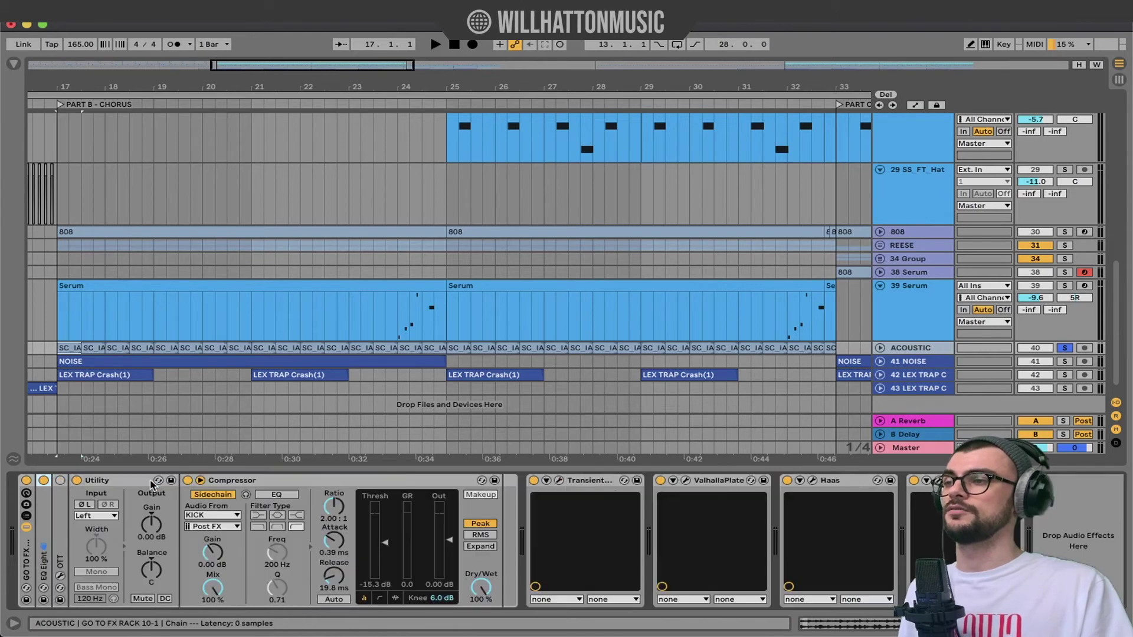
click(100, 482)
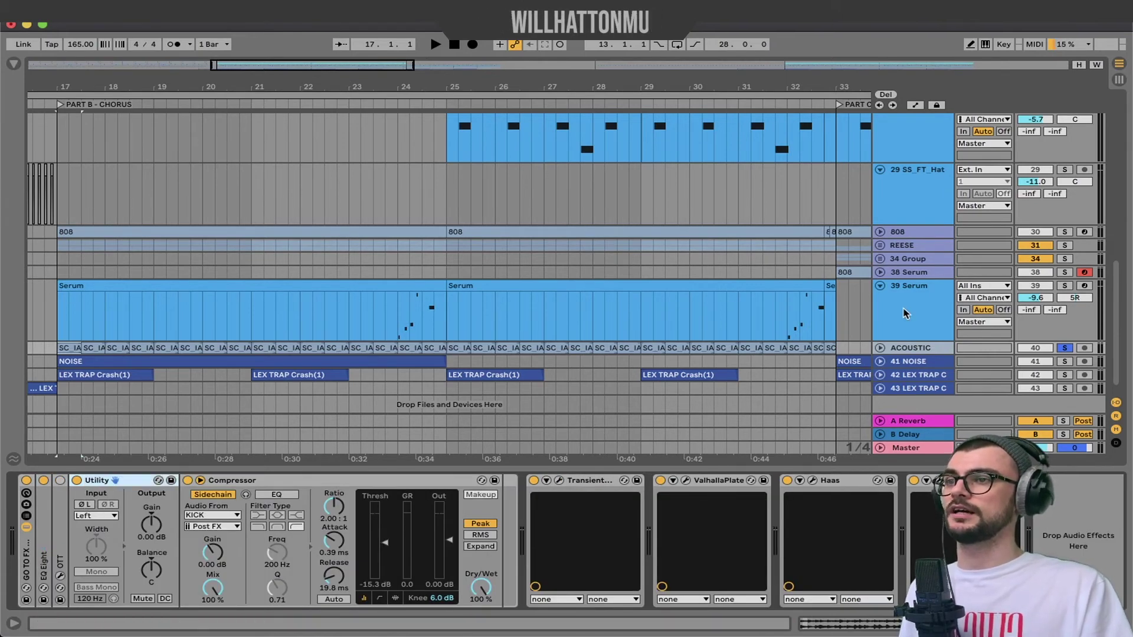
click(879, 348)
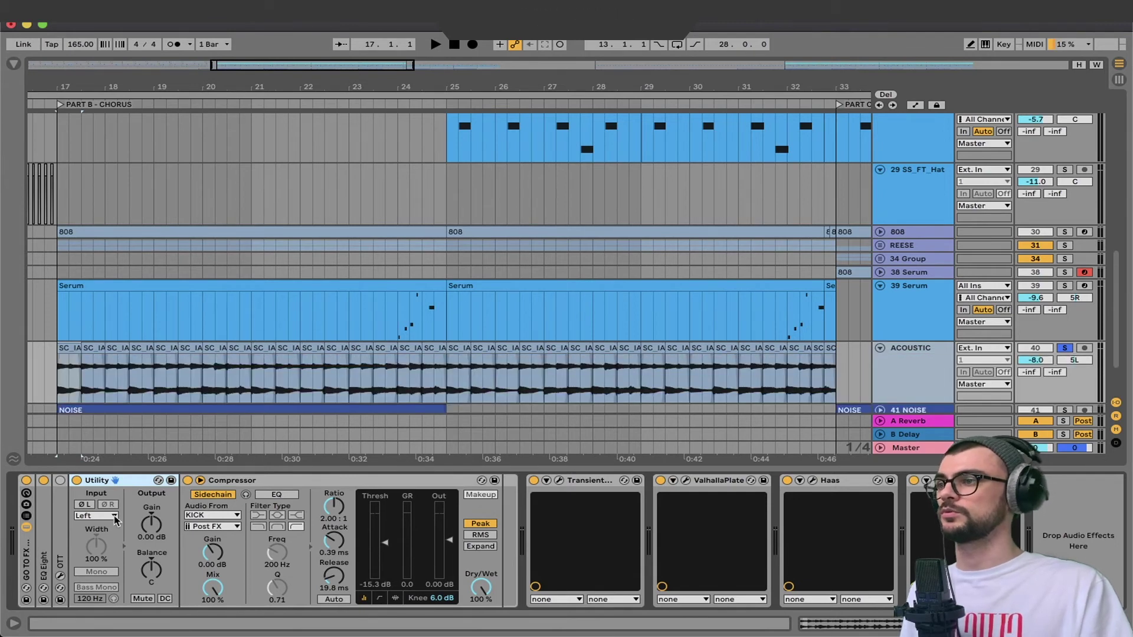
click(77, 480)
key(space)
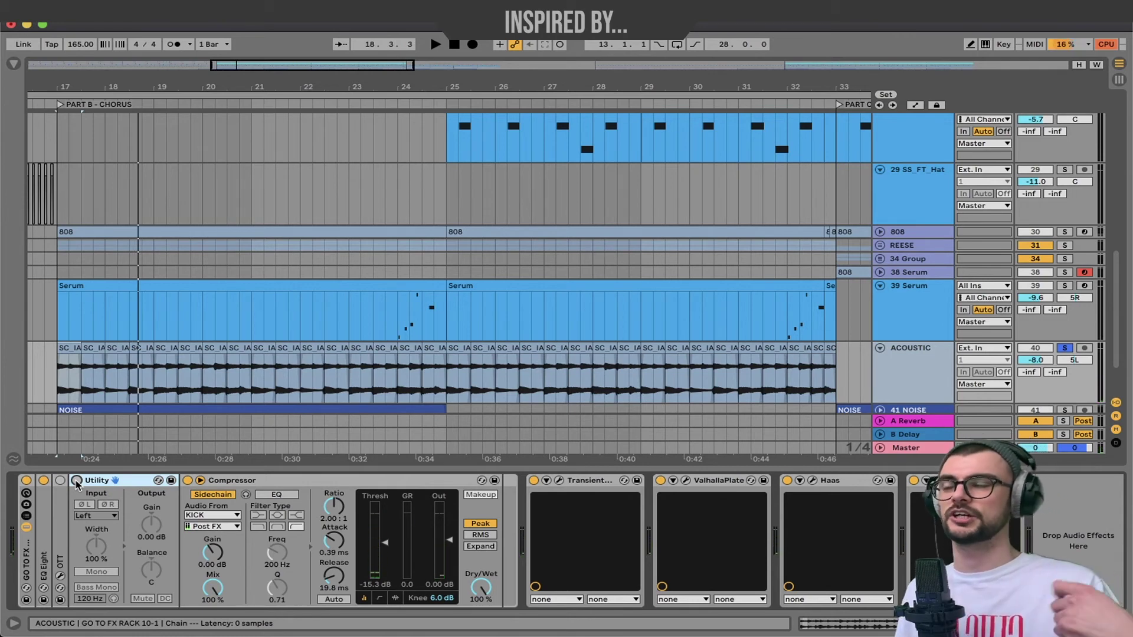
click(63, 370)
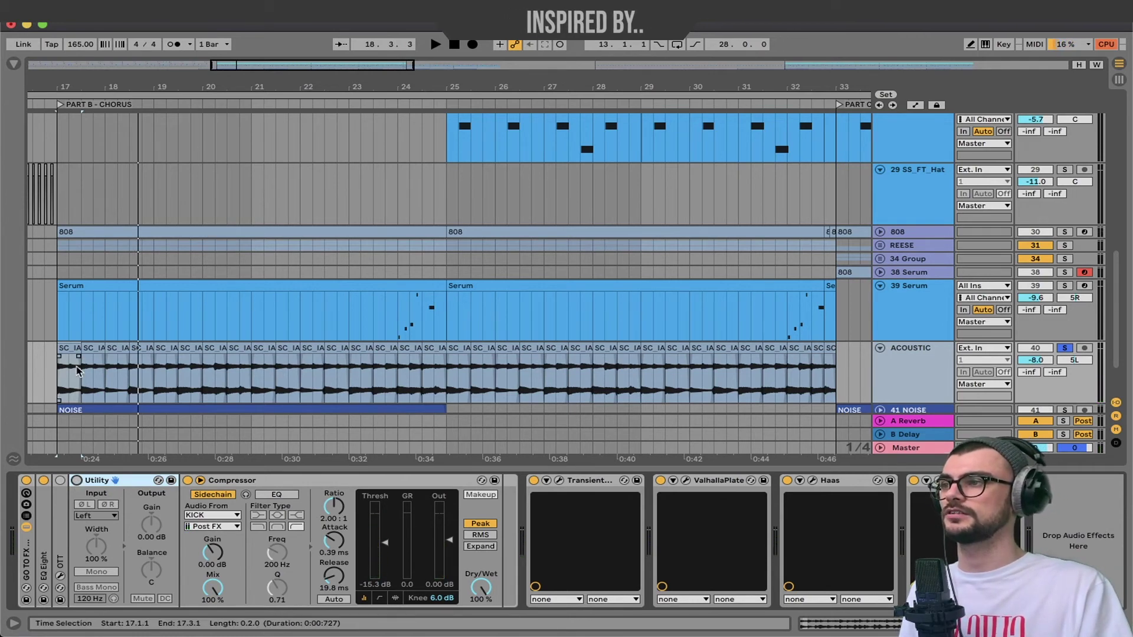
click(85, 504)
key(space)
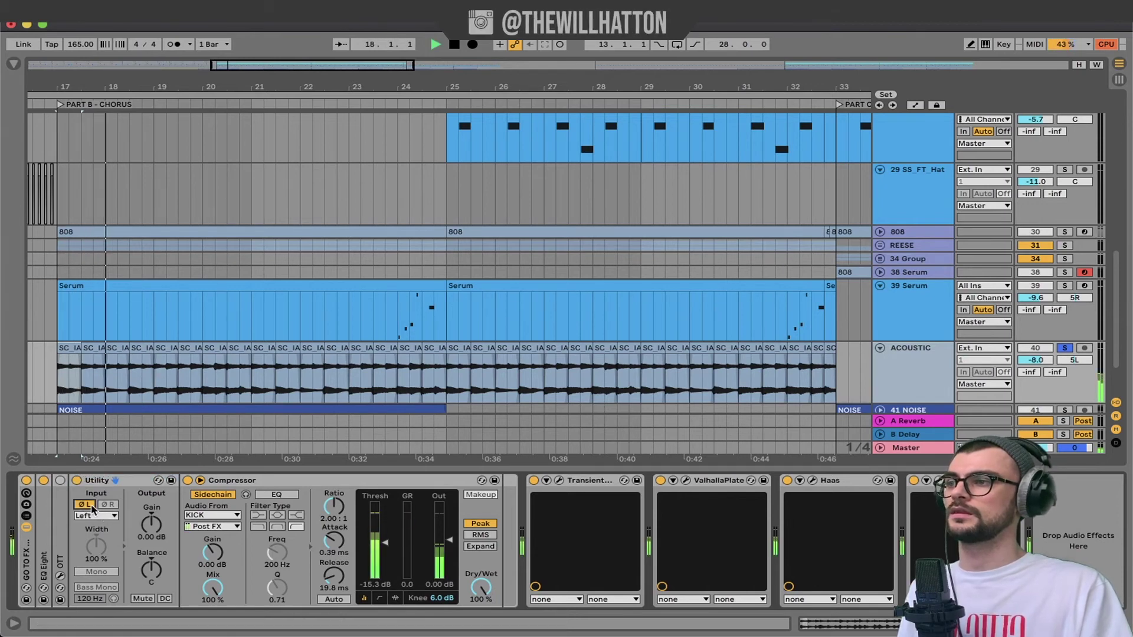
click(84, 504)
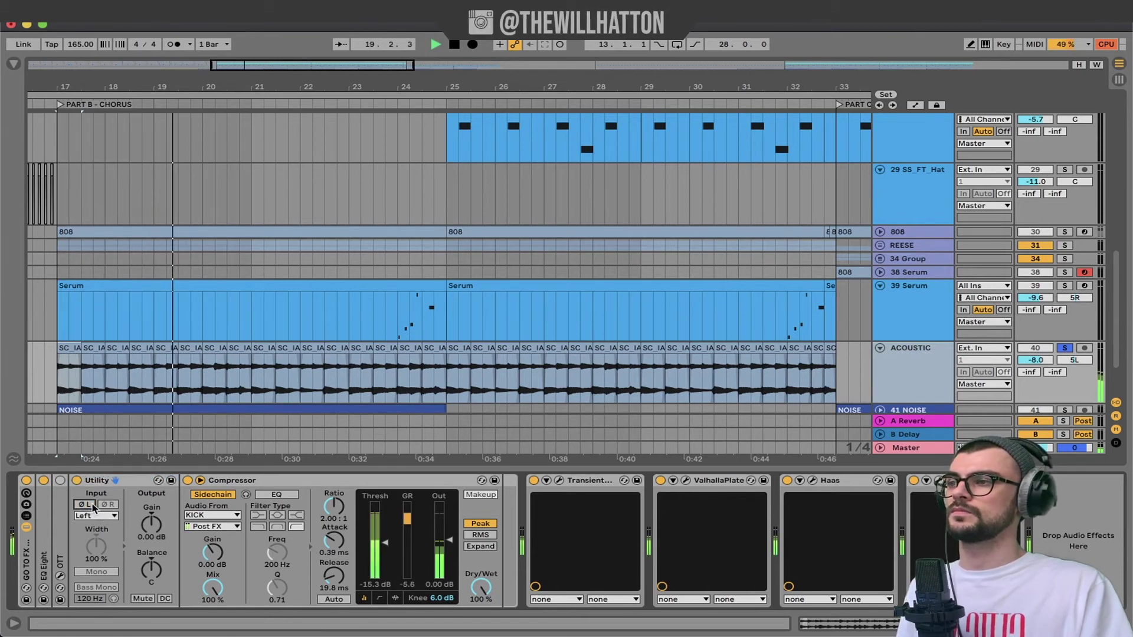
click(76, 480)
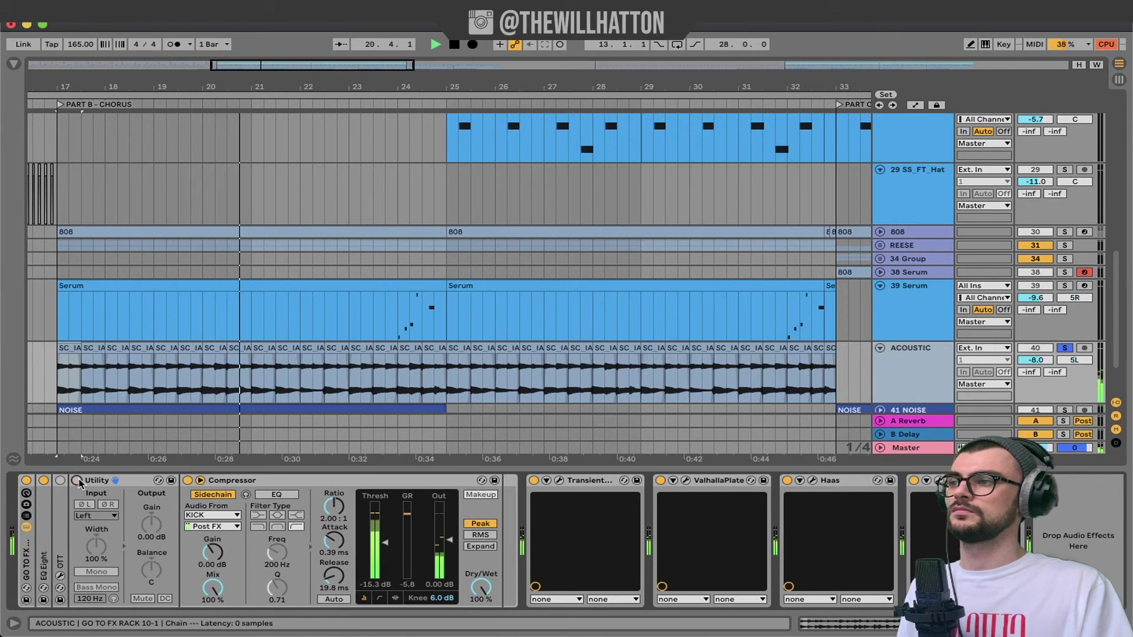
click(77, 480)
key(space)
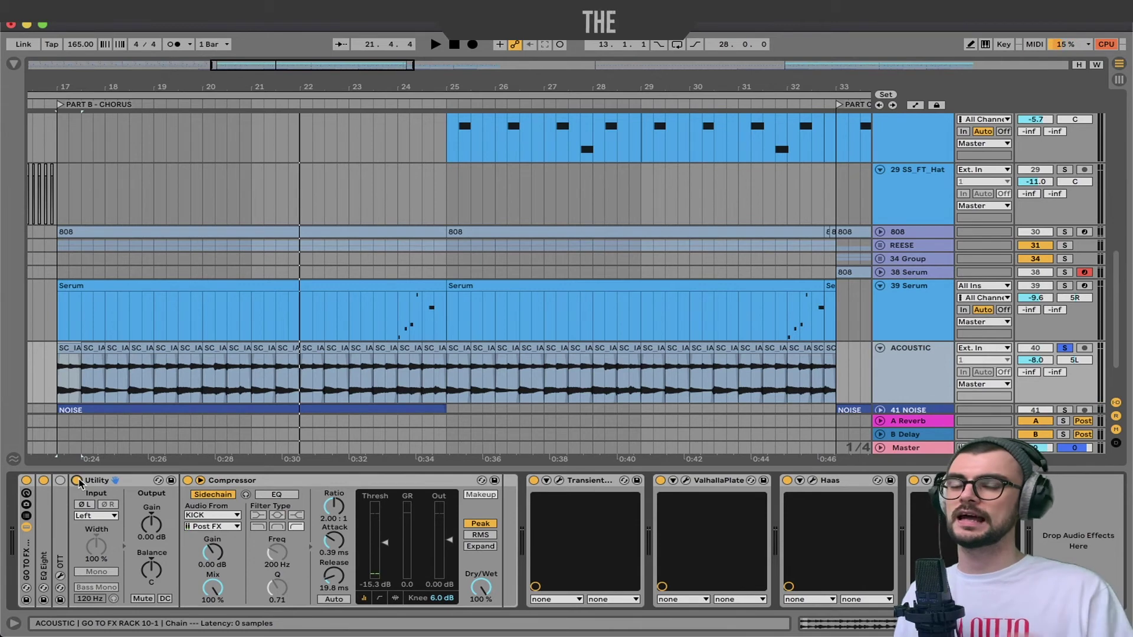
click(377, 482)
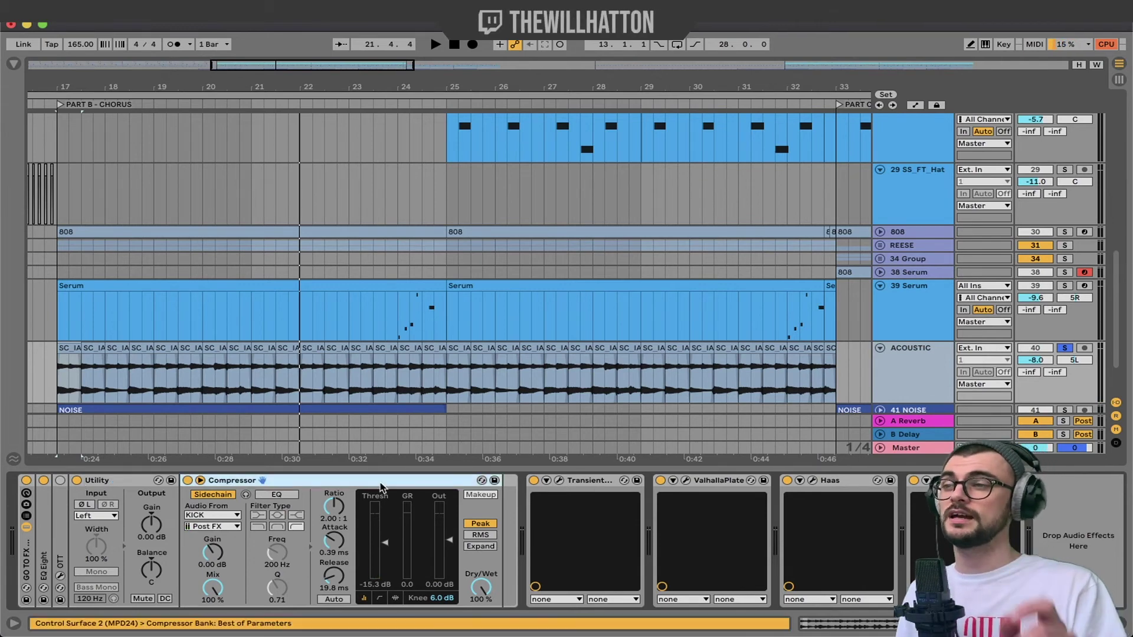
key(space)
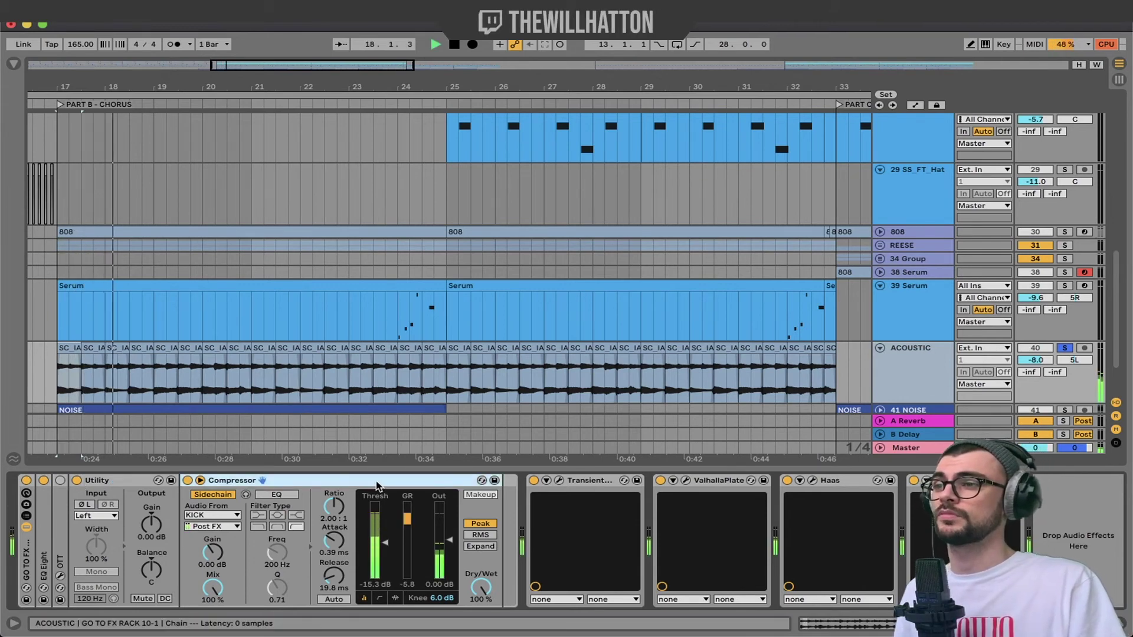
key(space)
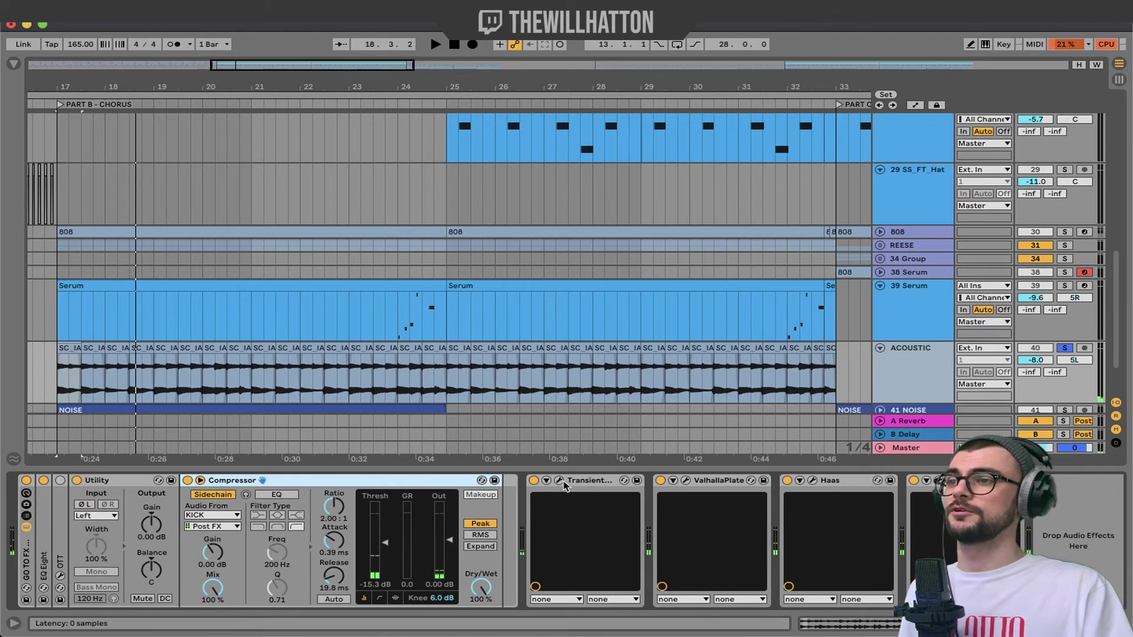
click(561, 482)
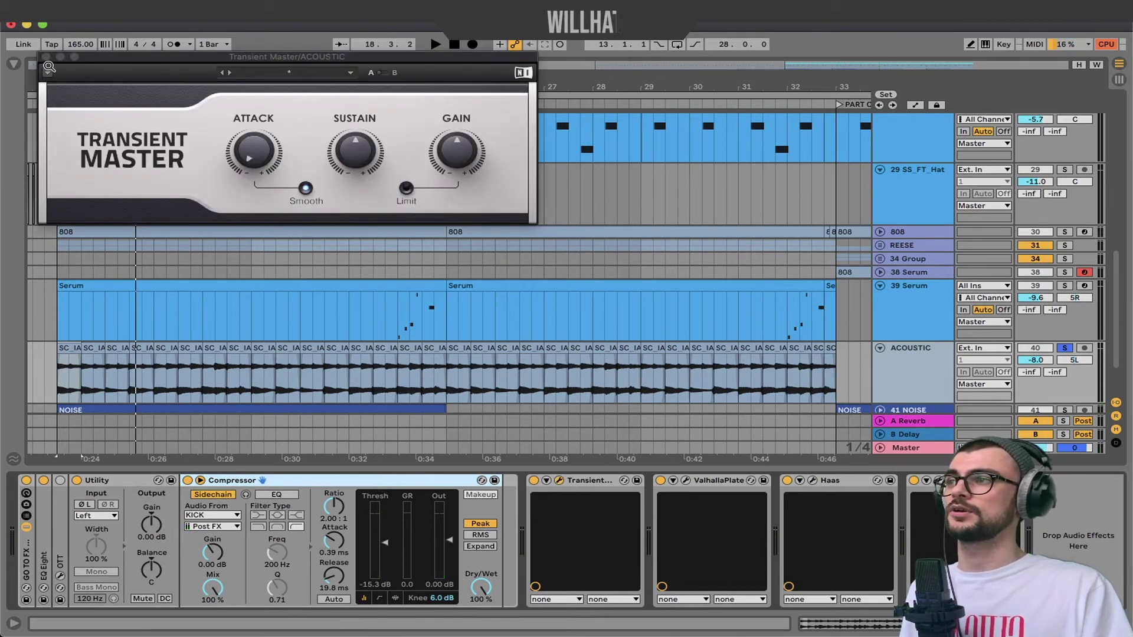
click(48, 56)
click(726, 481)
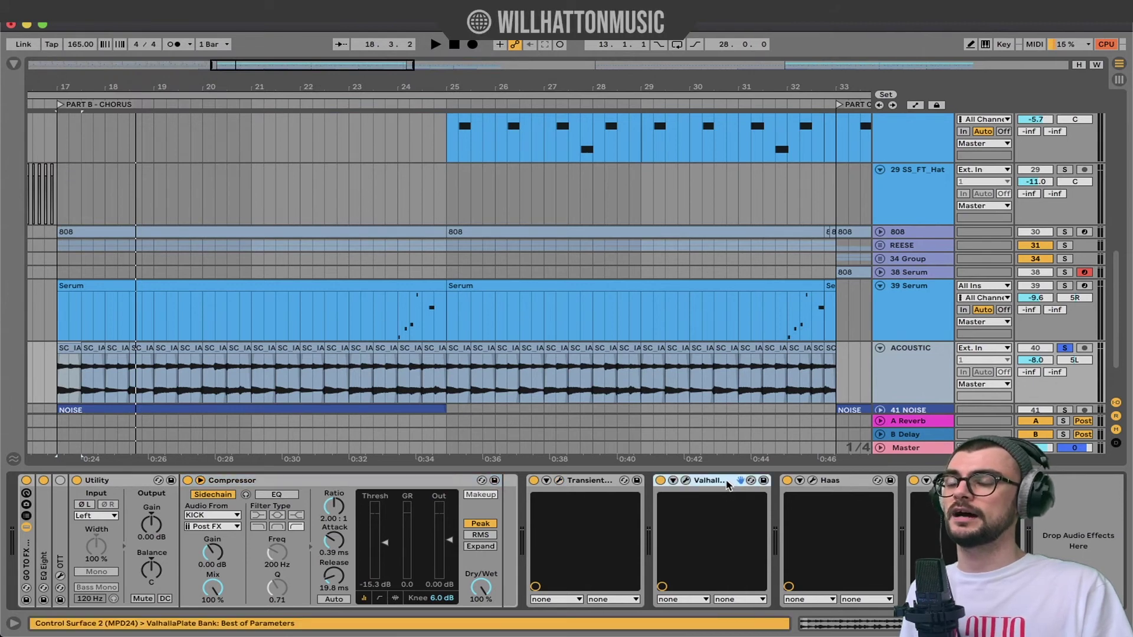
click(861, 483)
key(Left)
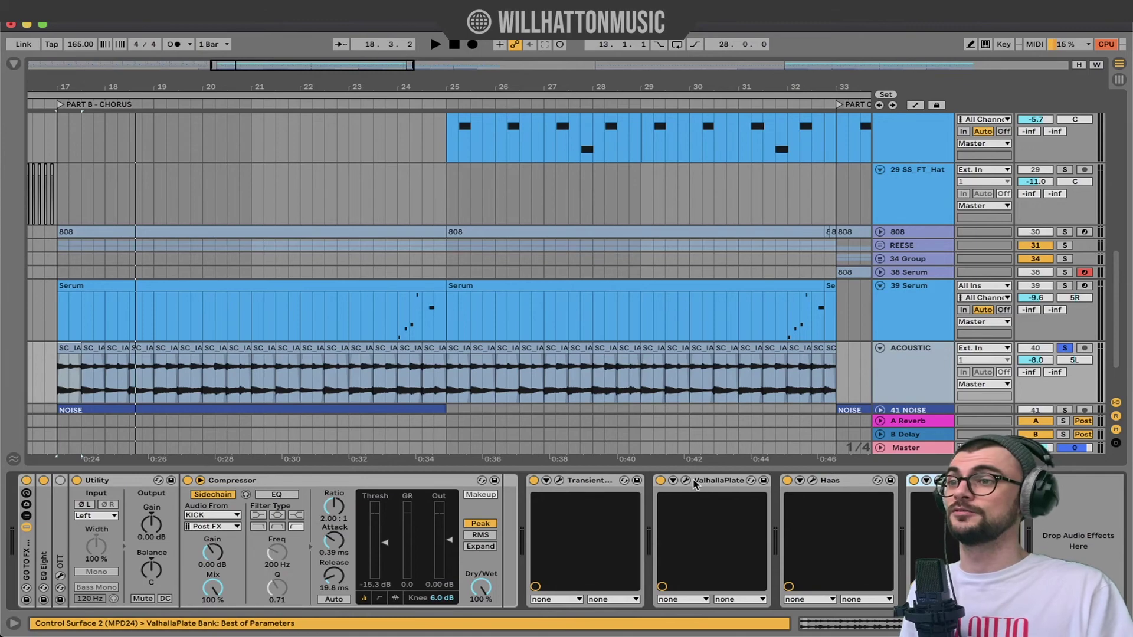
click(686, 480)
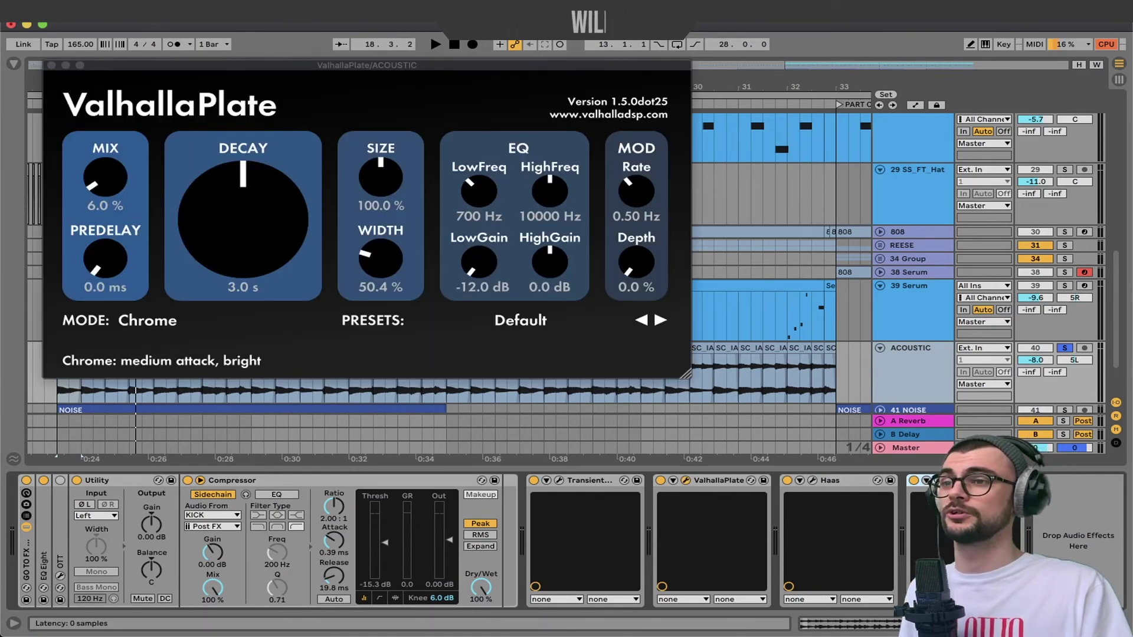
click(51, 66)
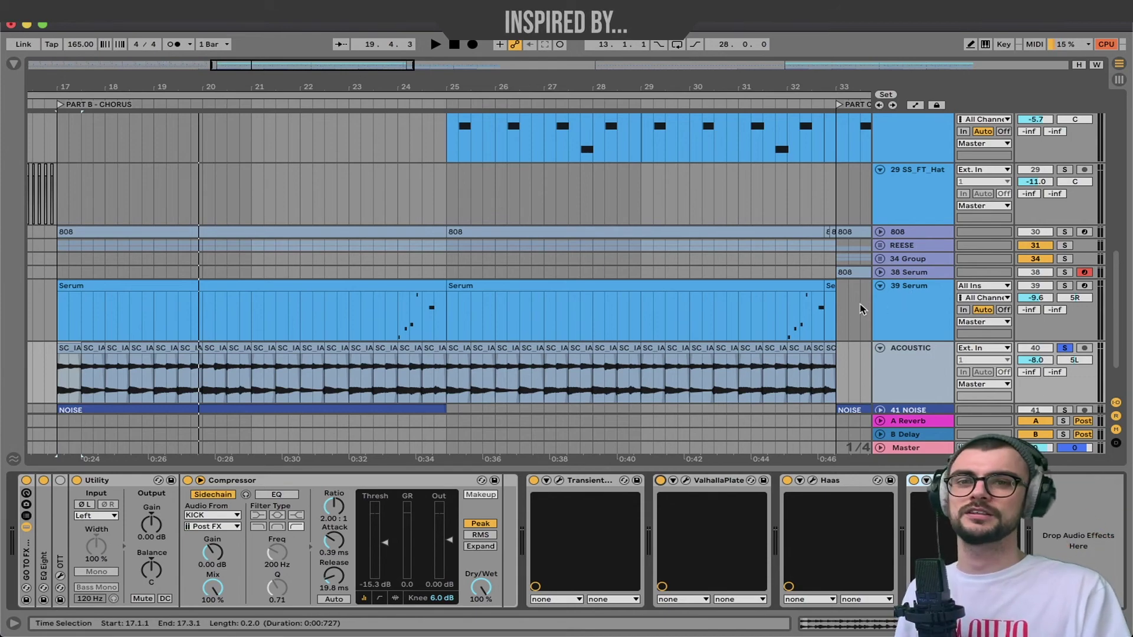
- Bypass and re-enable the ValhallaPlate reverb, then select a short ACOUSTIC audio section
scroll(861, 308, down, 3)
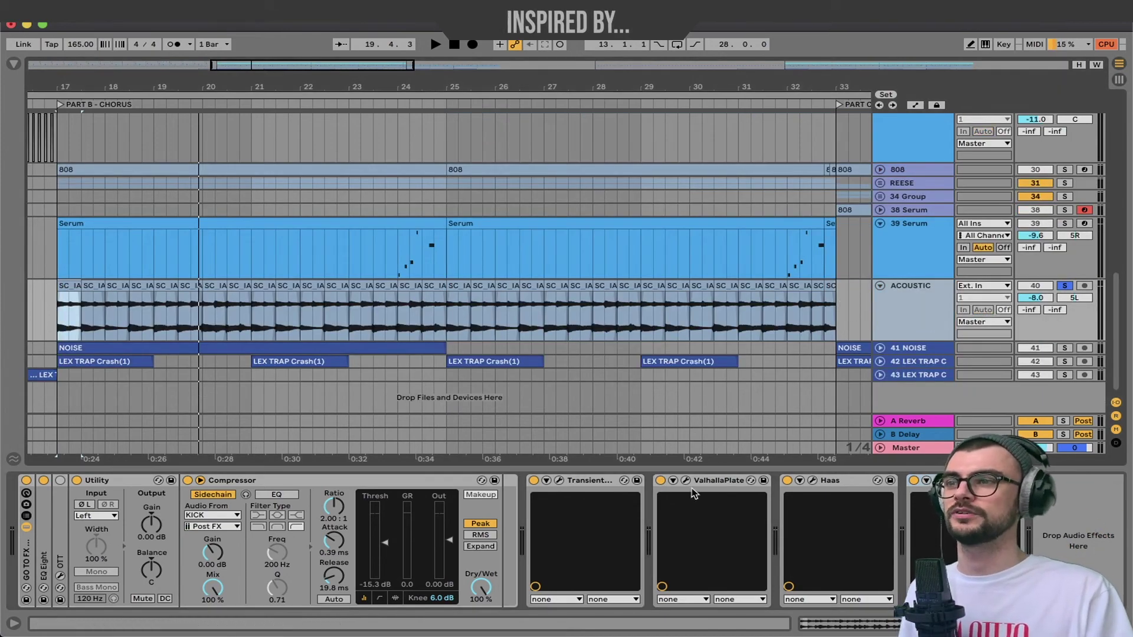
click(660, 481)
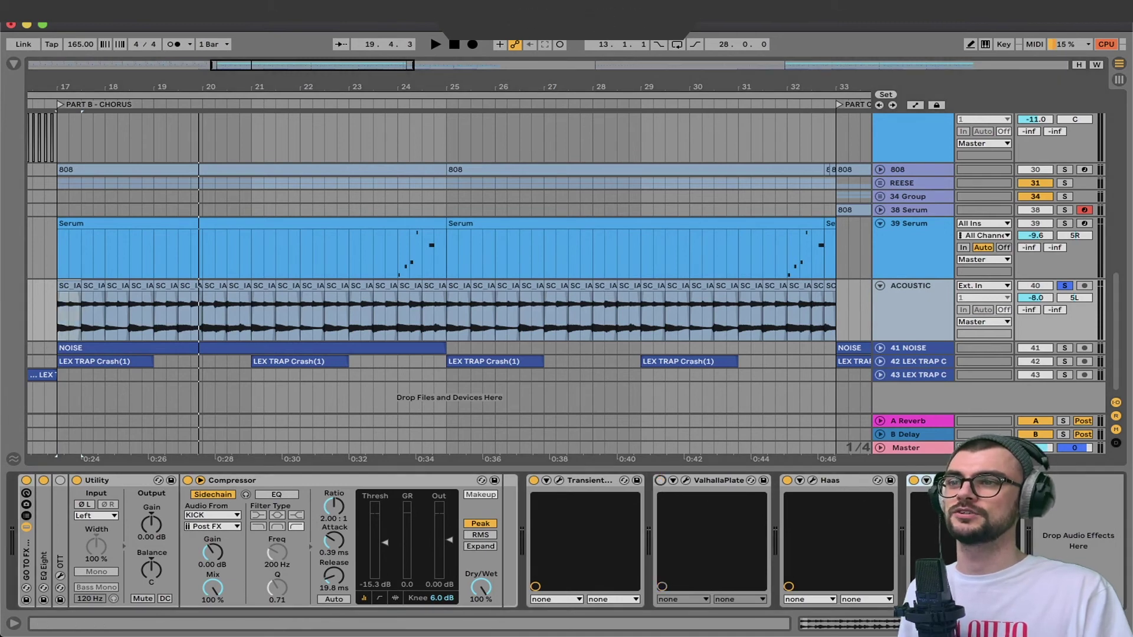
click(660, 481)
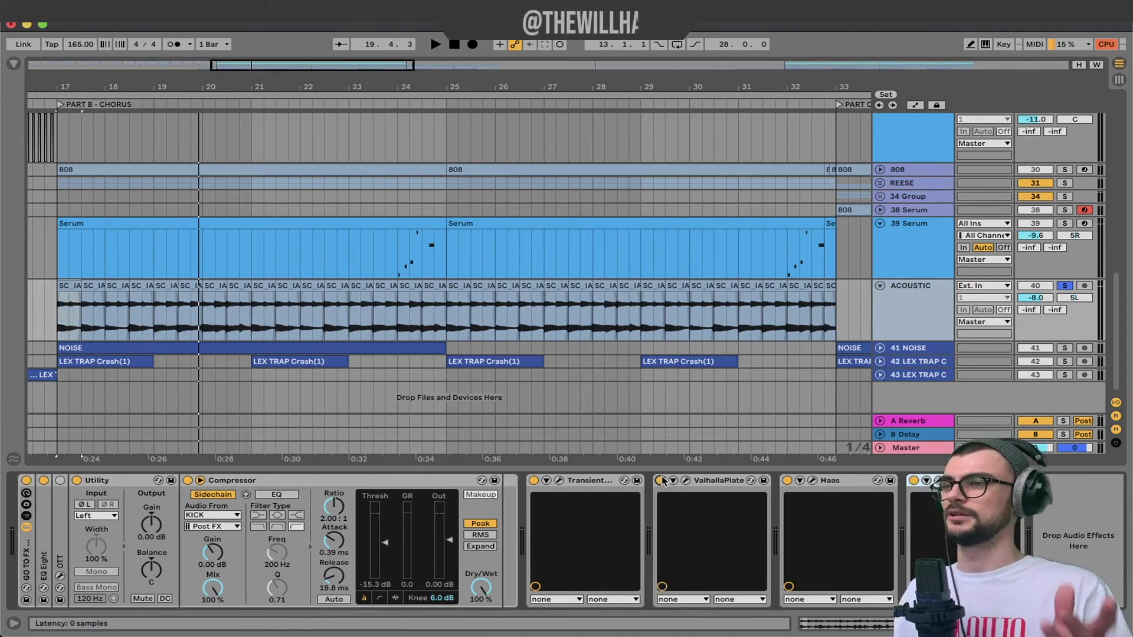
click(686, 340)
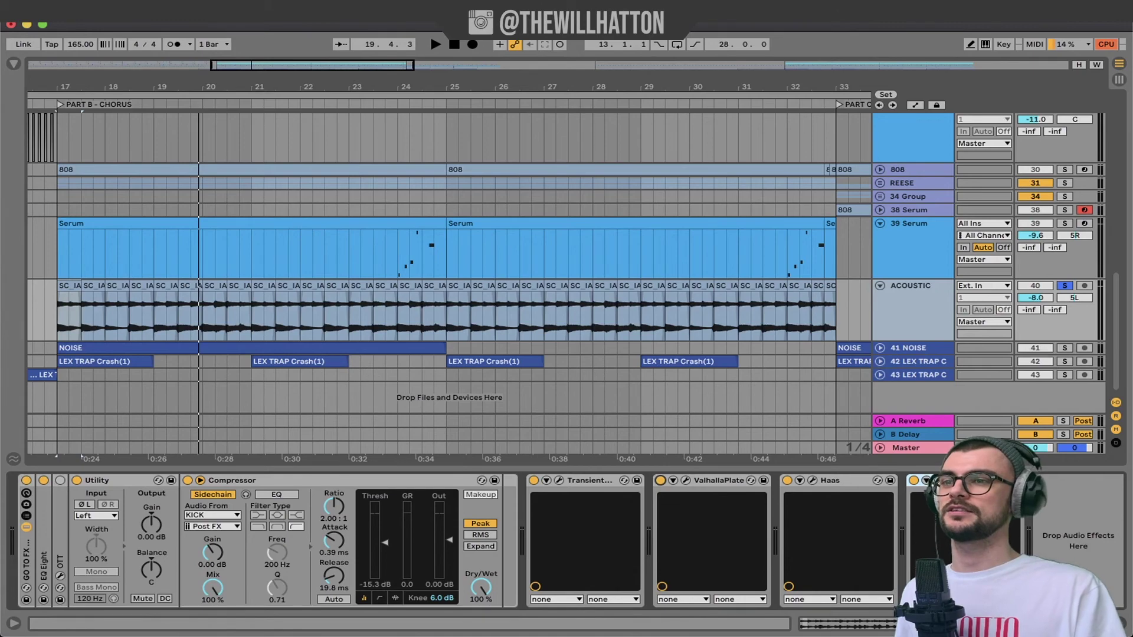
- Hide the effect-chain view and replay the chorus from bar 17
key(ctrl+alt+l)
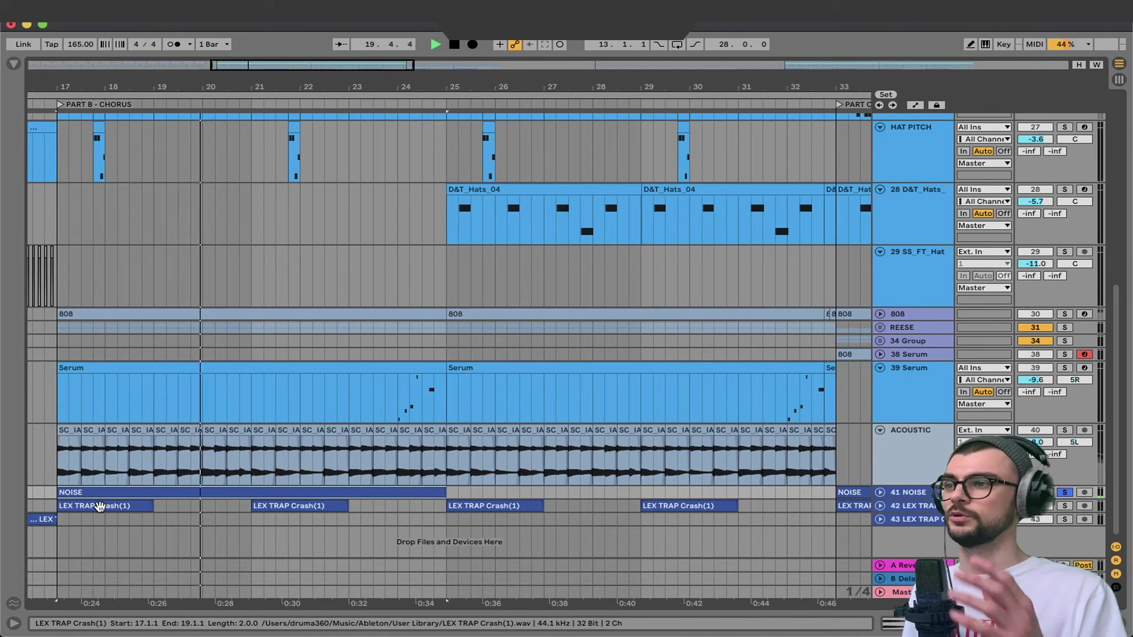
key(space)
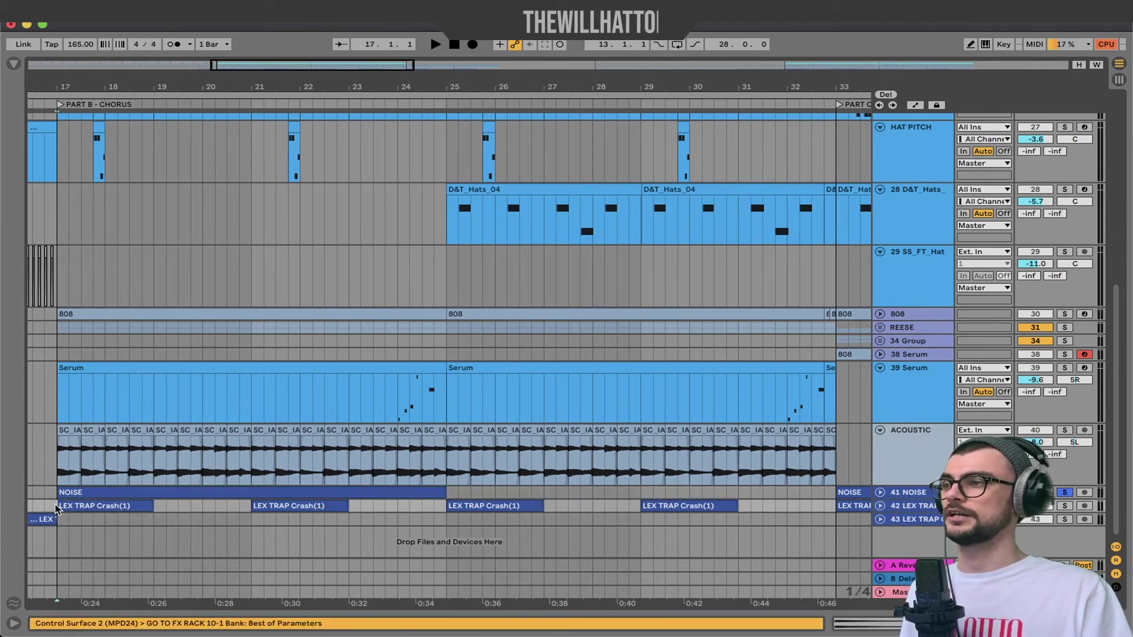
key(space)
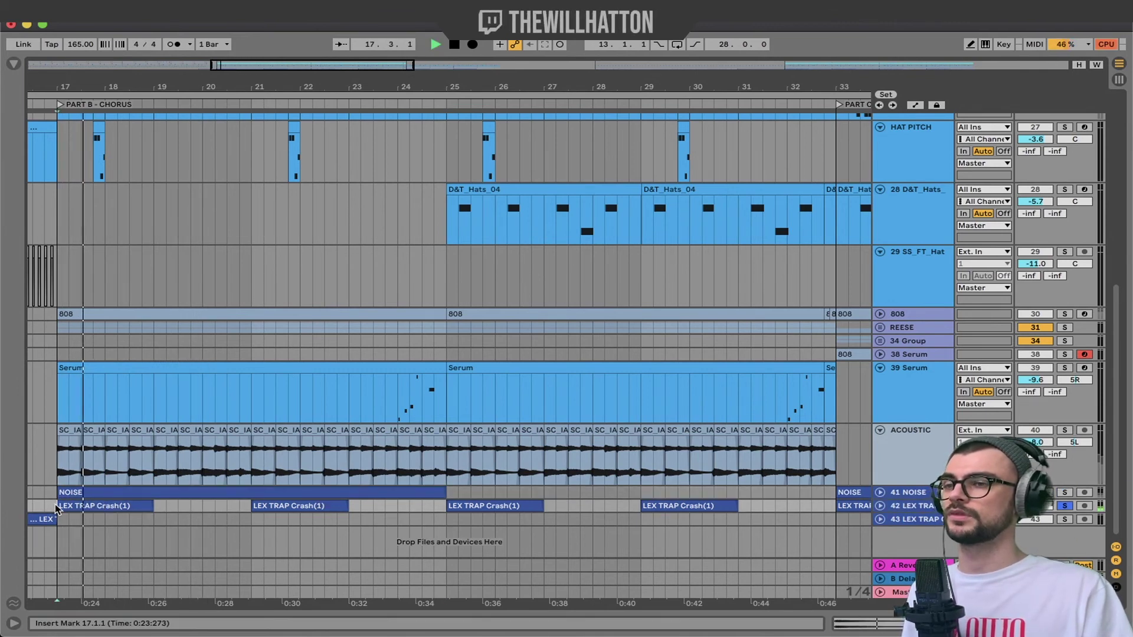
key(space)
- Fold the Serum and ACOUSTIC tracks, select SS_FT_Hat, and start playback
key(u)
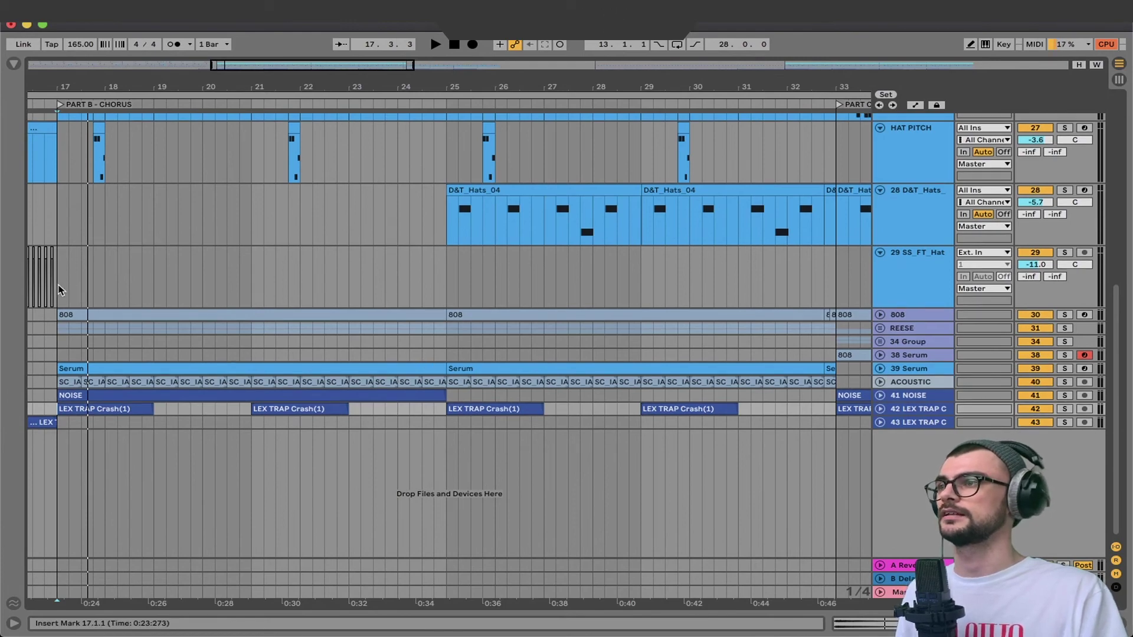
click(86, 295)
key(space)
scroll(912, 189, up, 5)
scroll(912, 189, up, 3)
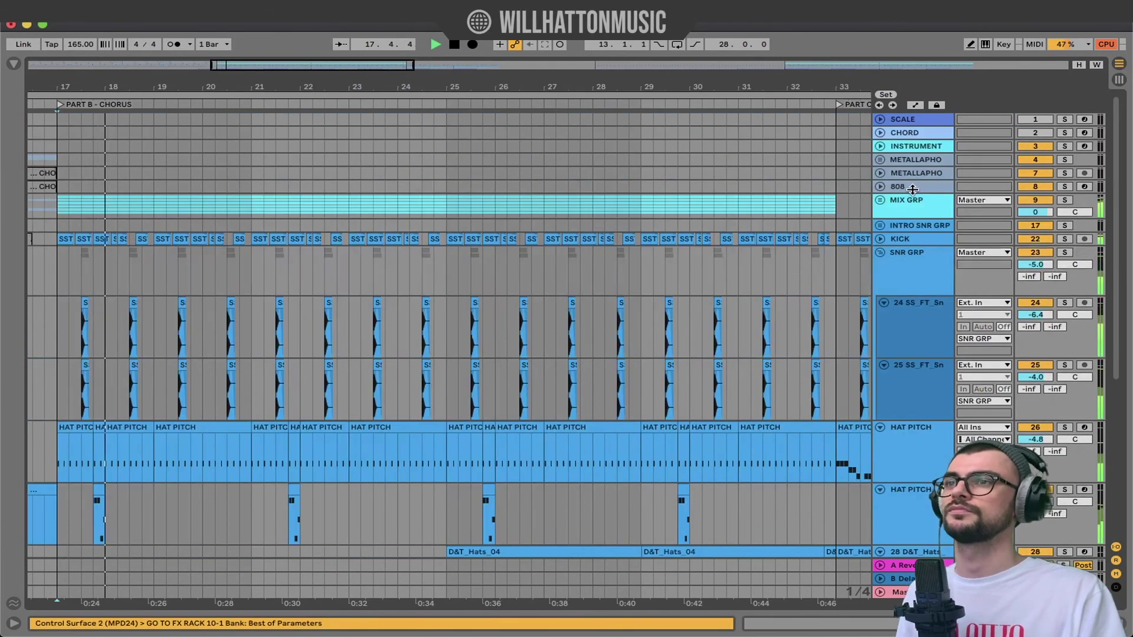
scroll(934, 277, down, 8)
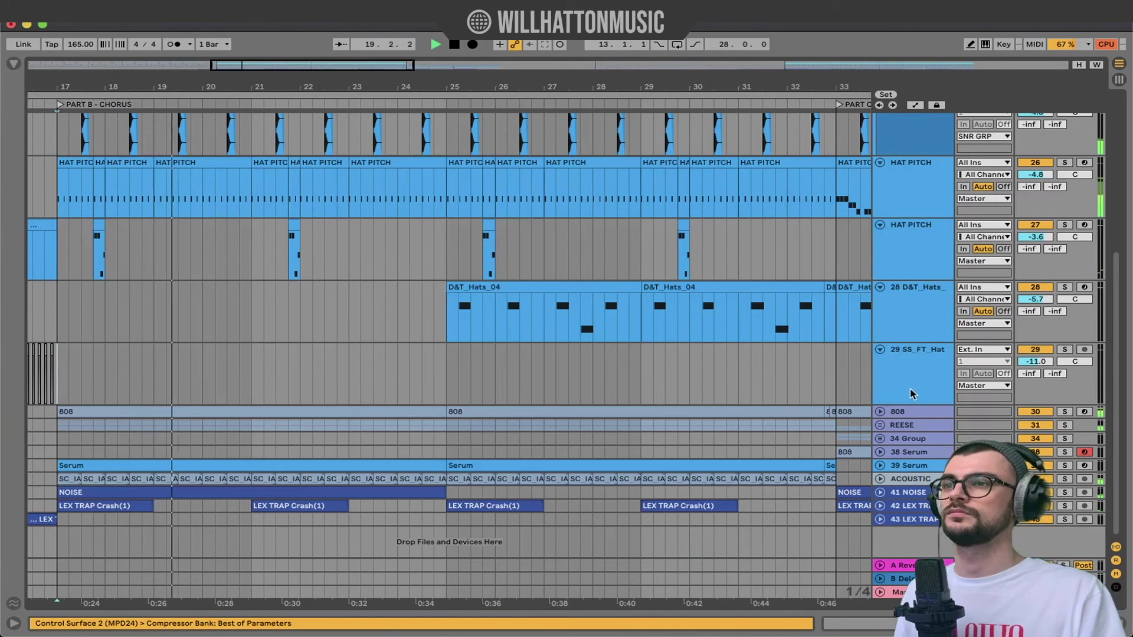
- Fold all tracks to single rows and set the insert marker at bar 25
key(super+a)
key(u)
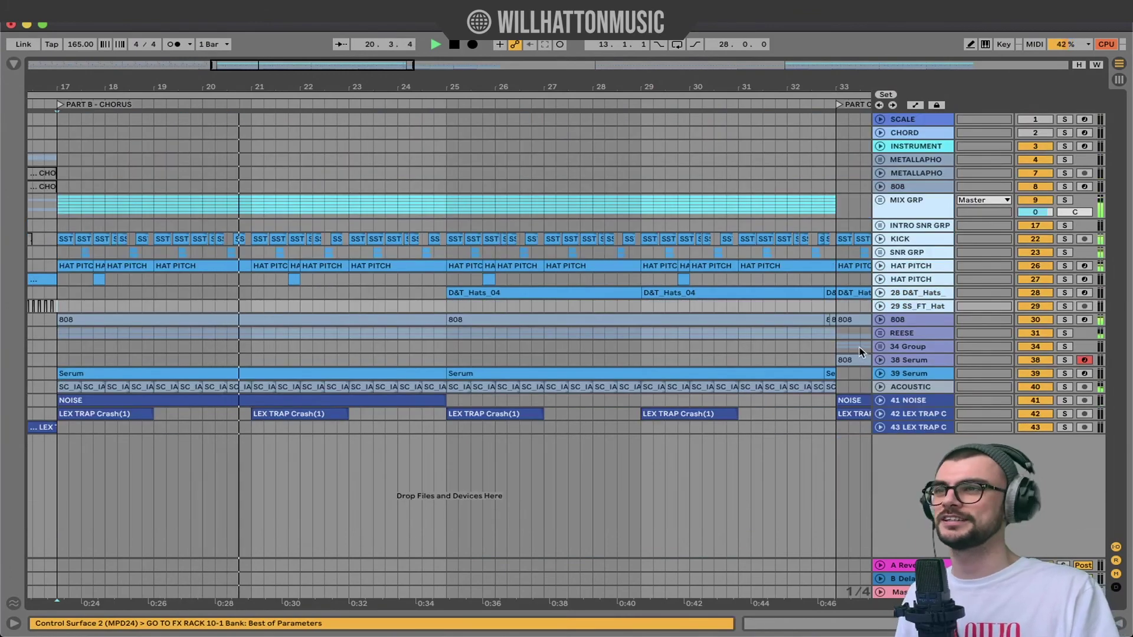
click(461, 462)
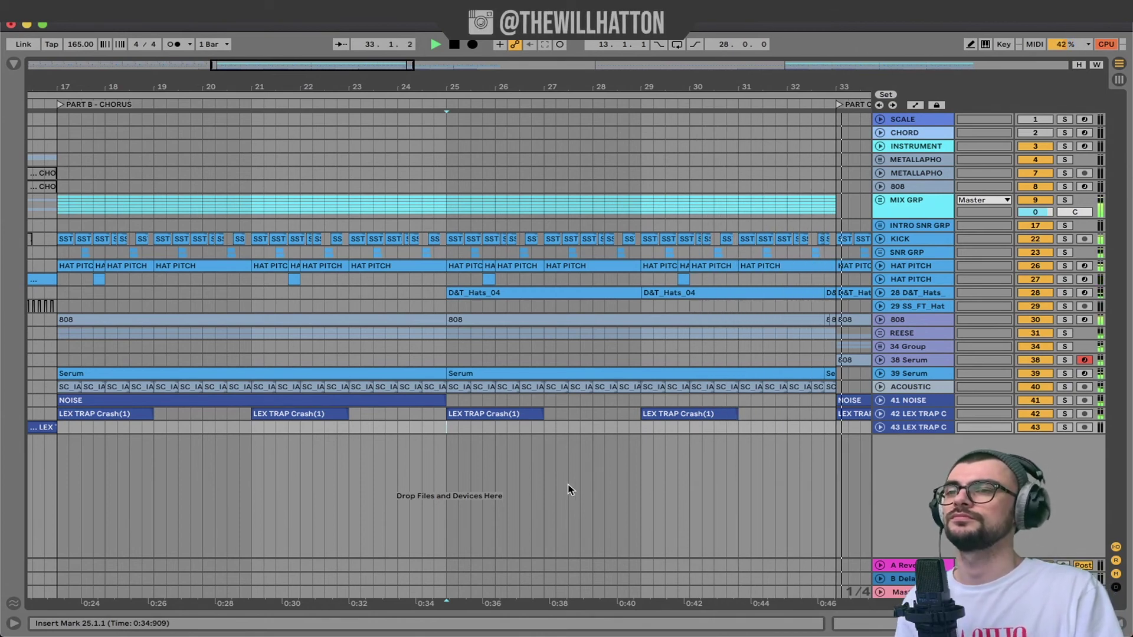
- Stop playback around bar 34 with the folded arrangement in view
key(space)
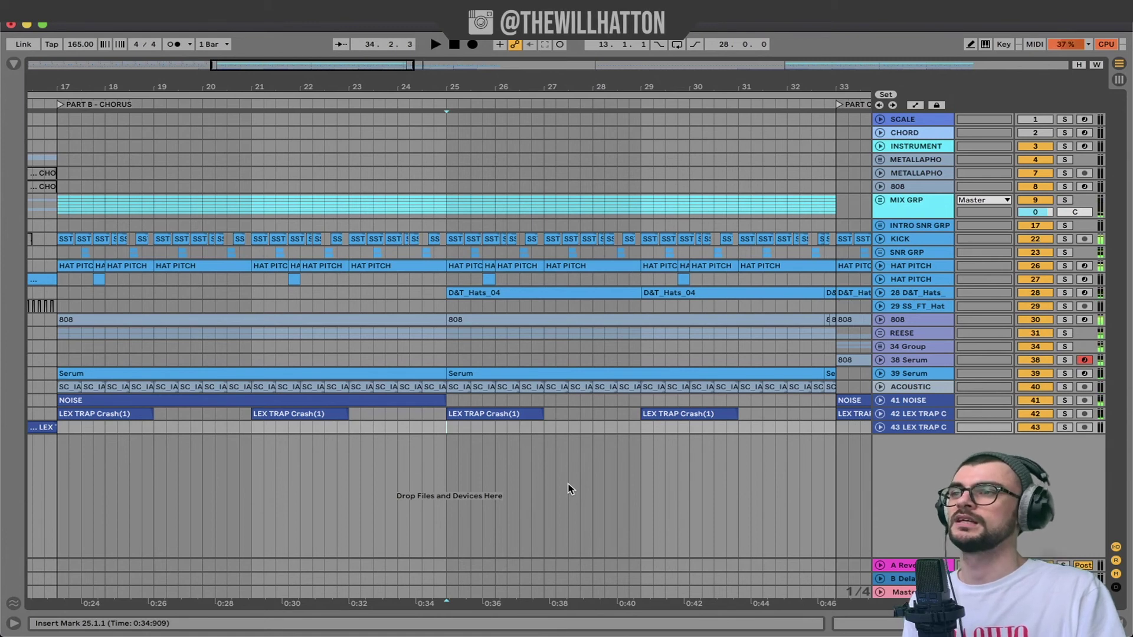